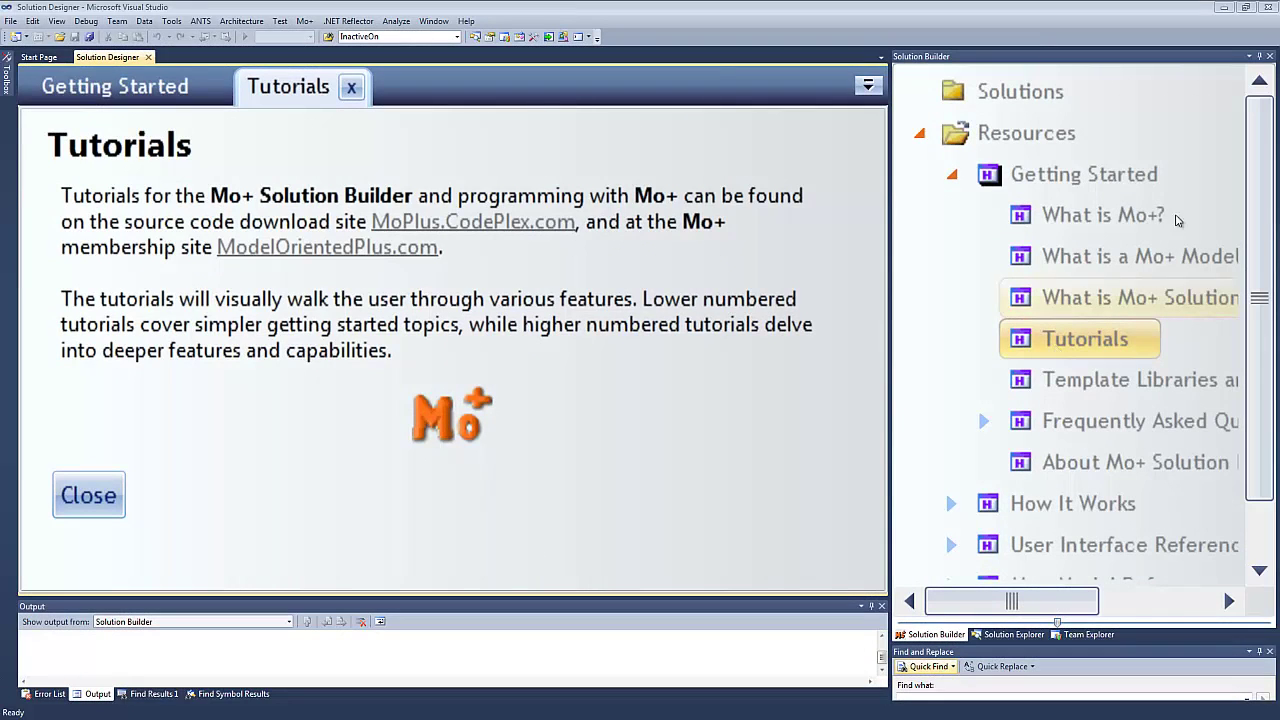
- Create a new solution and name it My Northwind
right_click(998, 88)
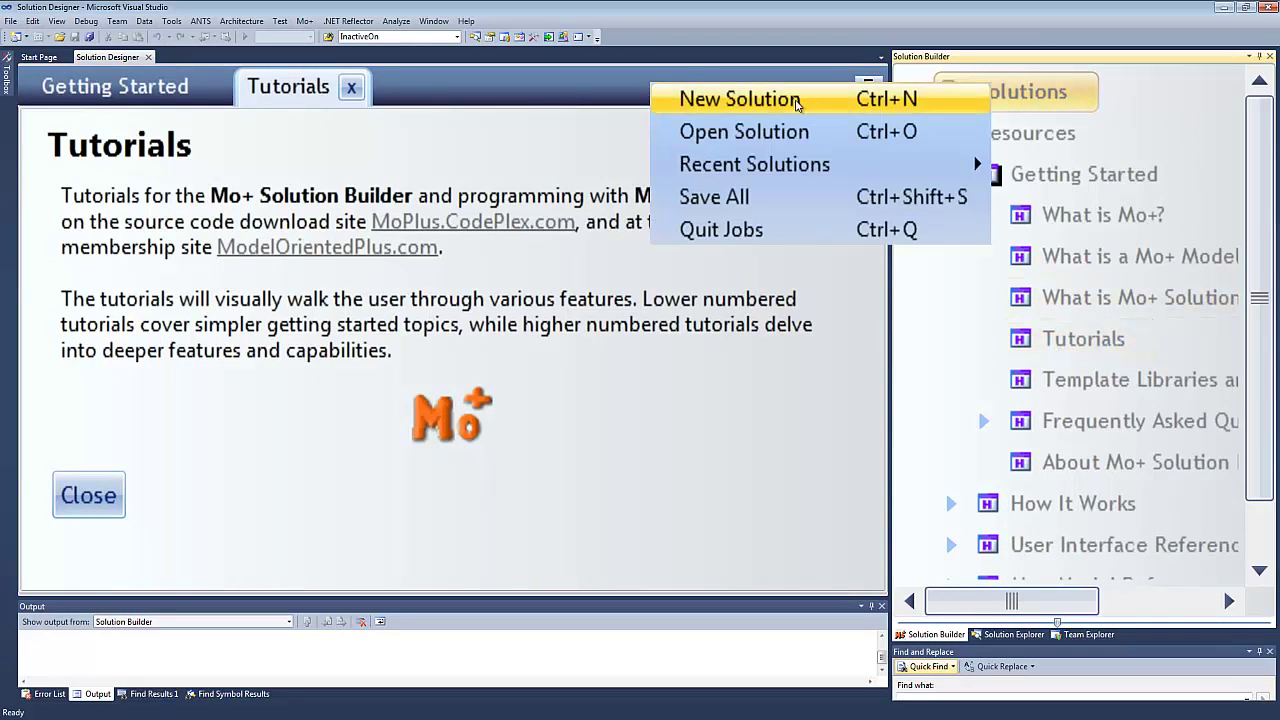
left_click(800, 104)
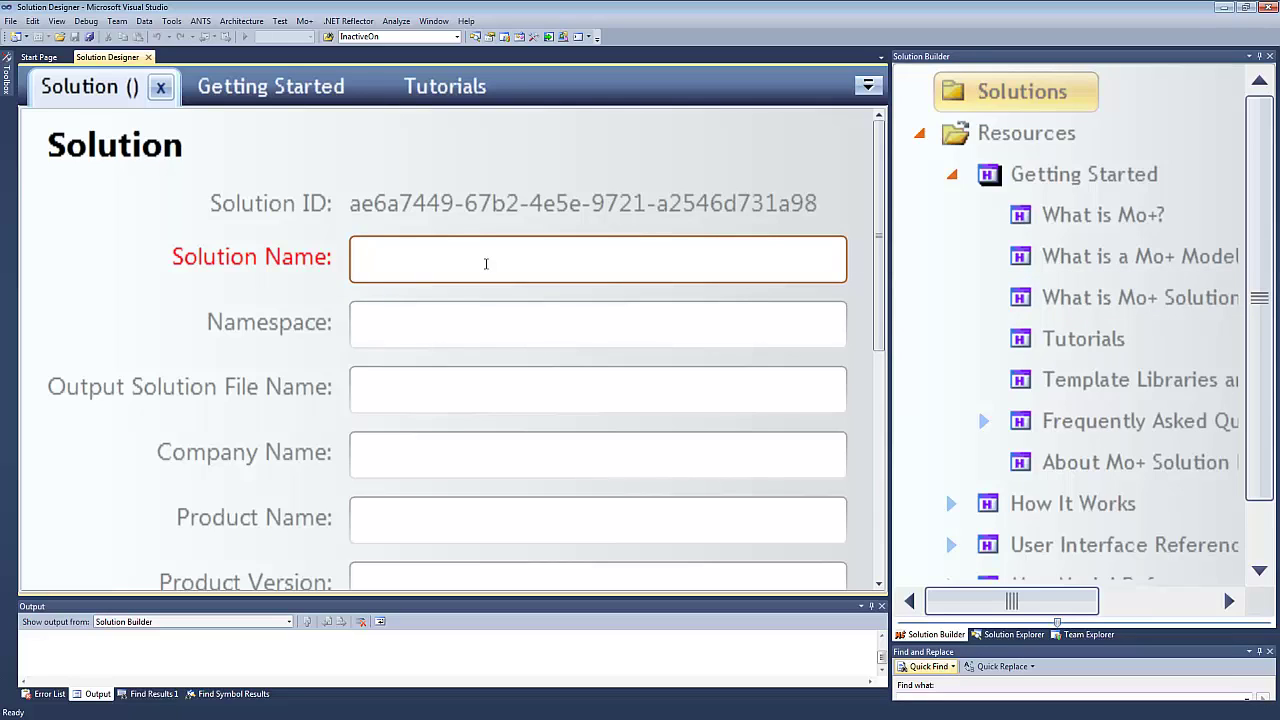
type("No")
key("BackSpace")
key("BackSpace")
type("My")
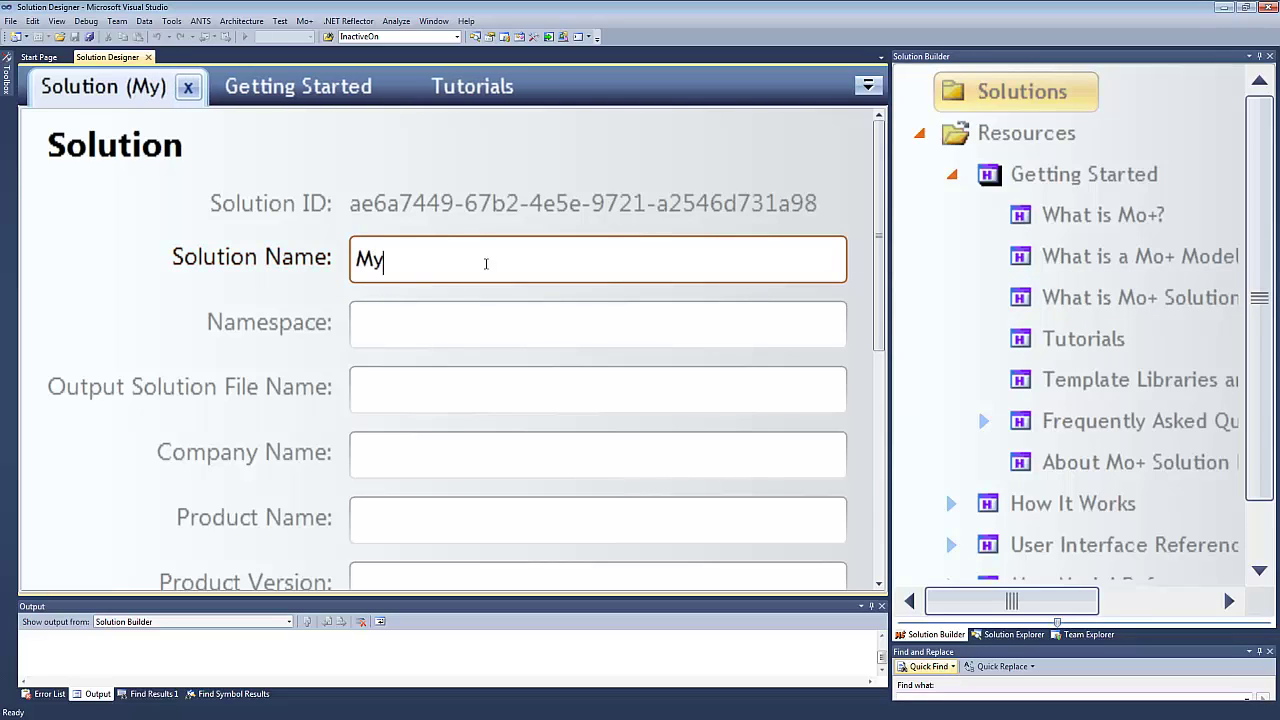
type(" Northwind")
key("Tab")
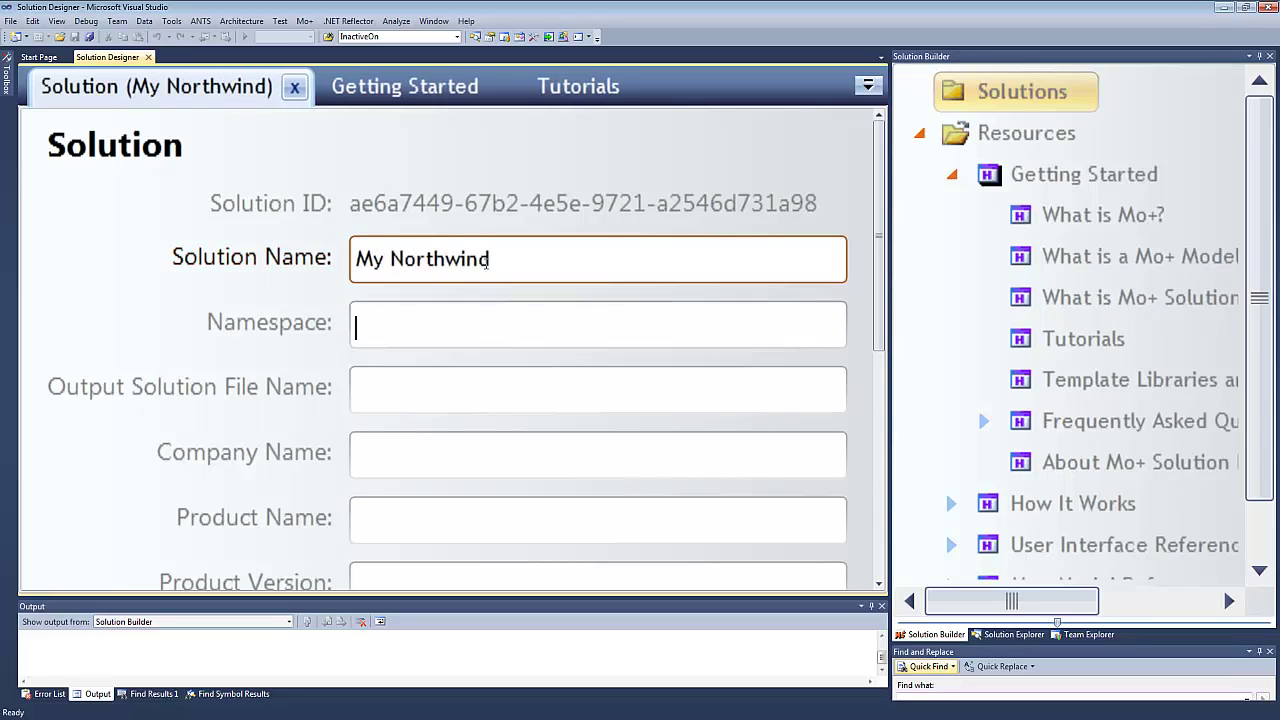
- Set the solution's namespace to Northwind and its output solution file name to Northwind.sln
type("North")
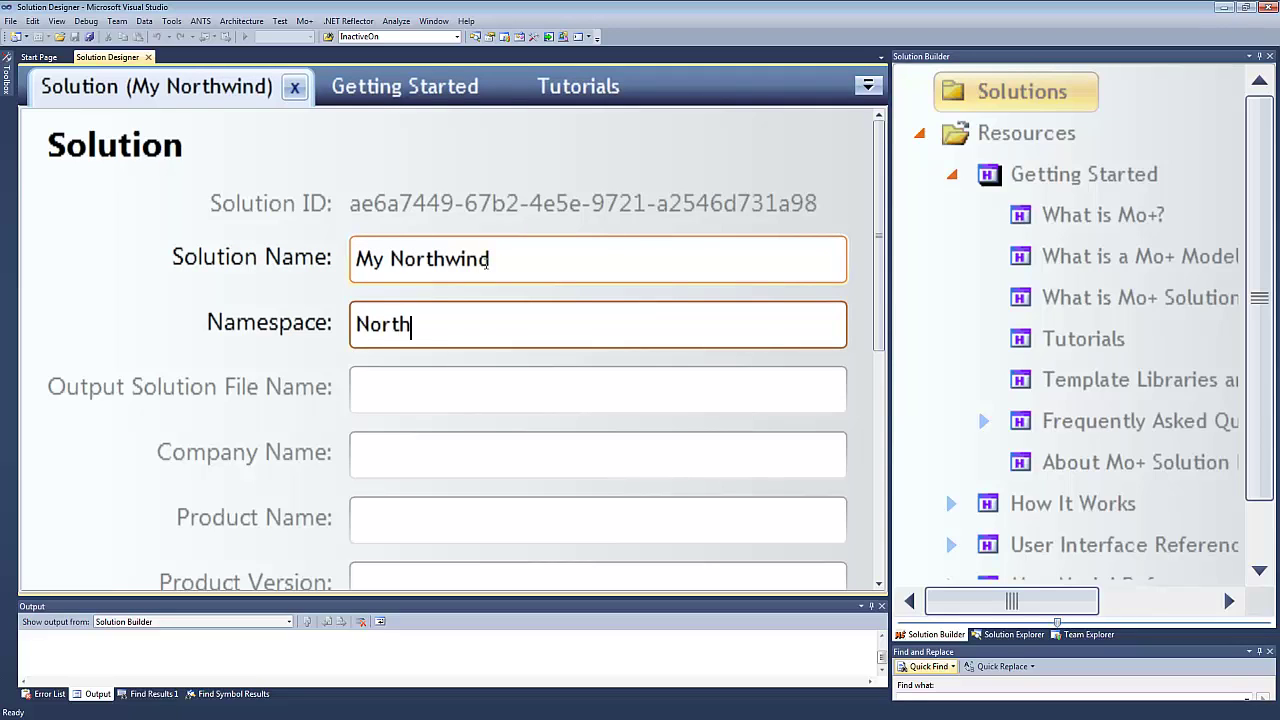
type("wind")
key("Tab")
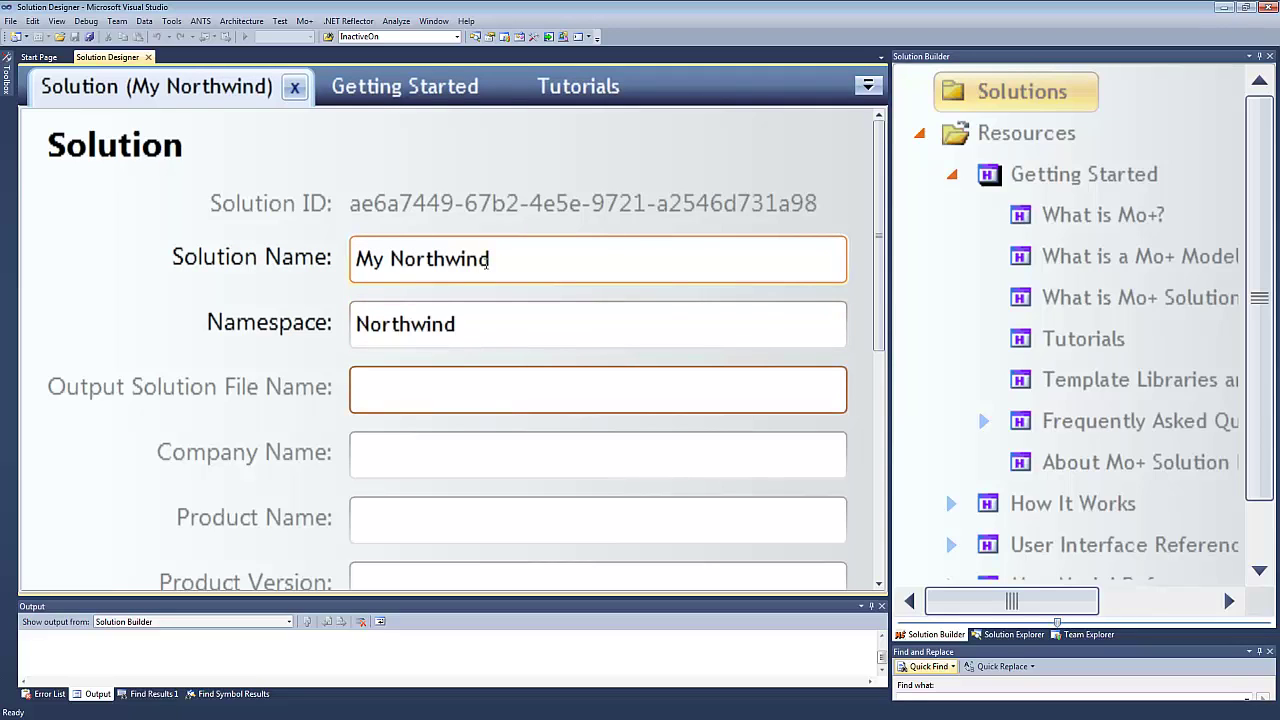
type("Northwind.")
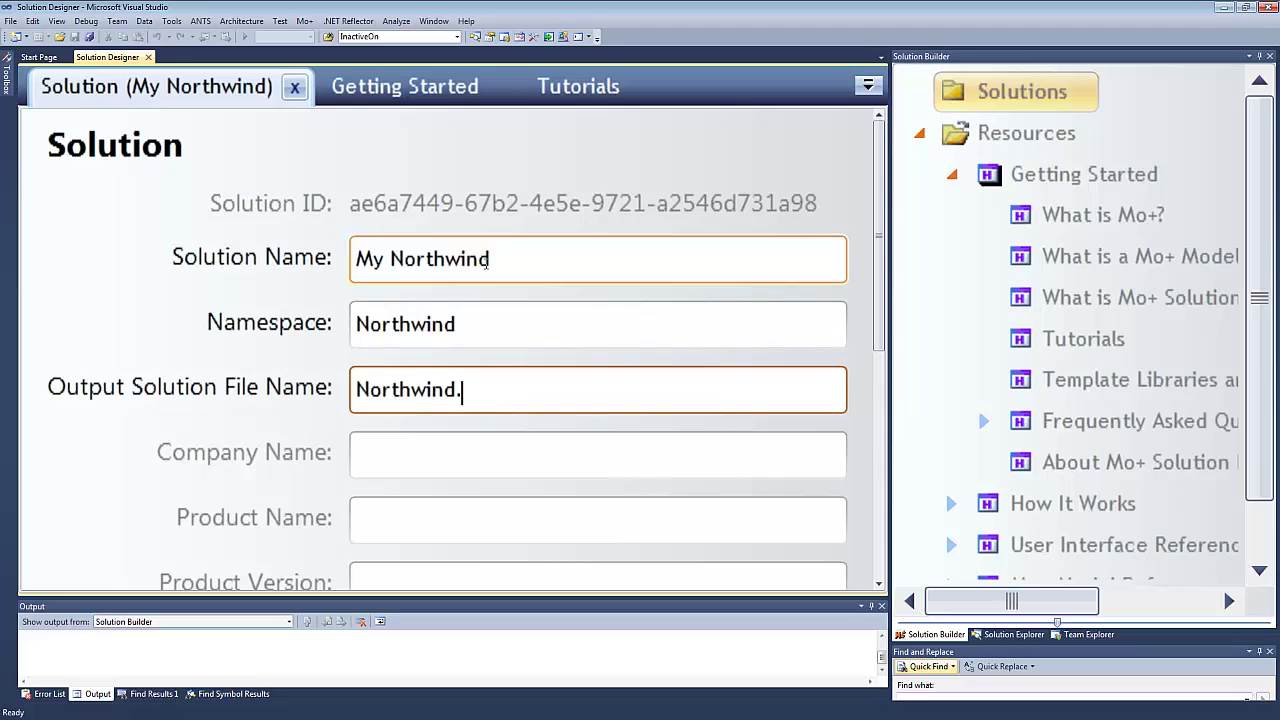
type("sln")
key("Tab")
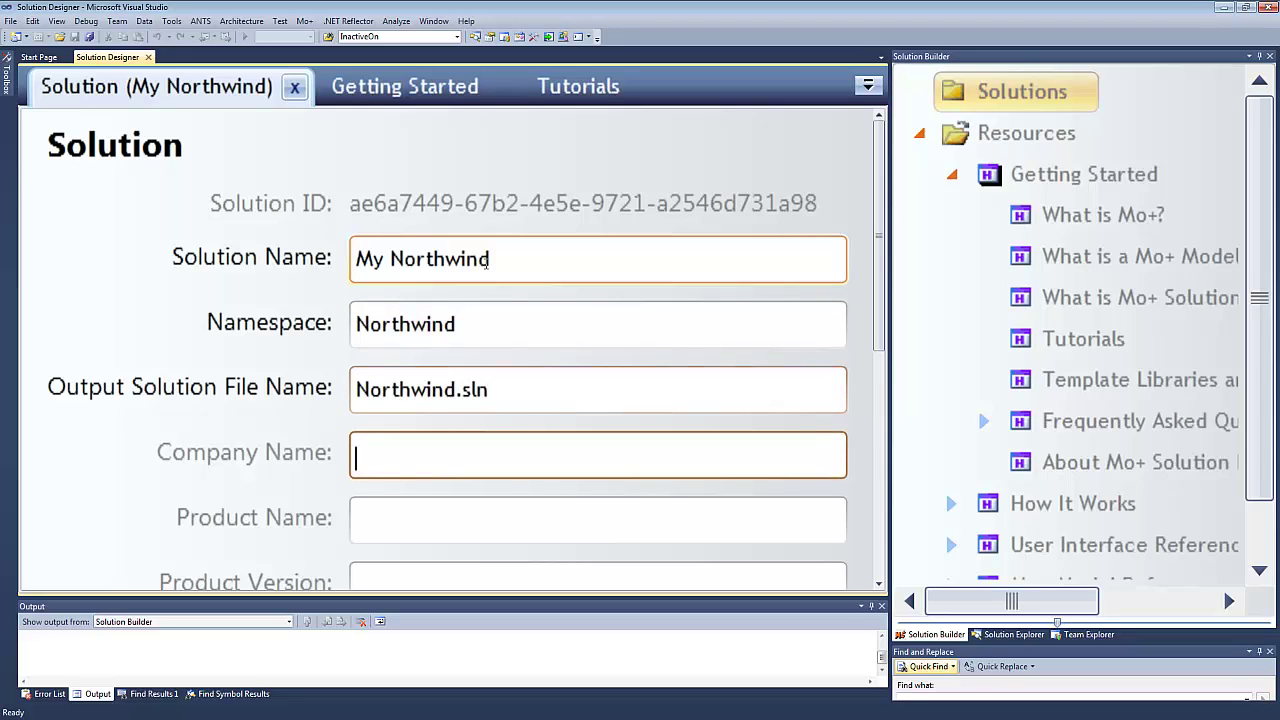
- Enter Northwind as both the company name and product name, with product version 1.0
type("Northwind")
key("Tab")
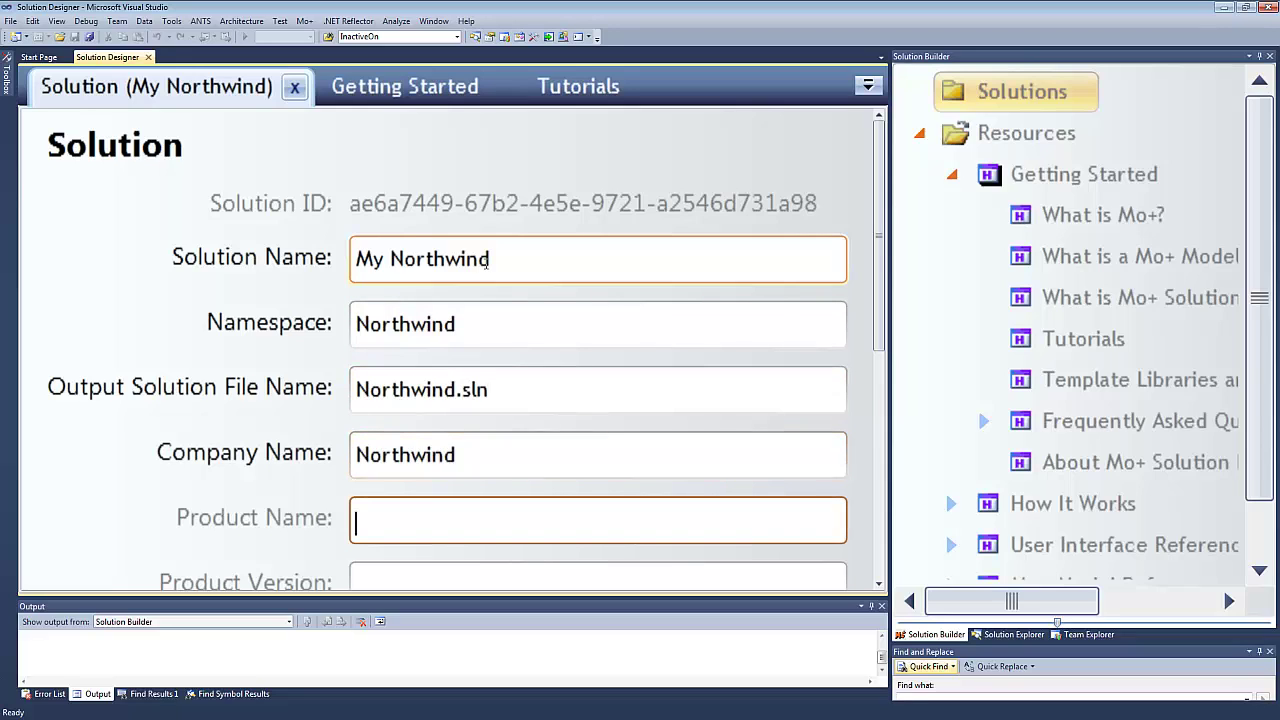
type("Northwind")
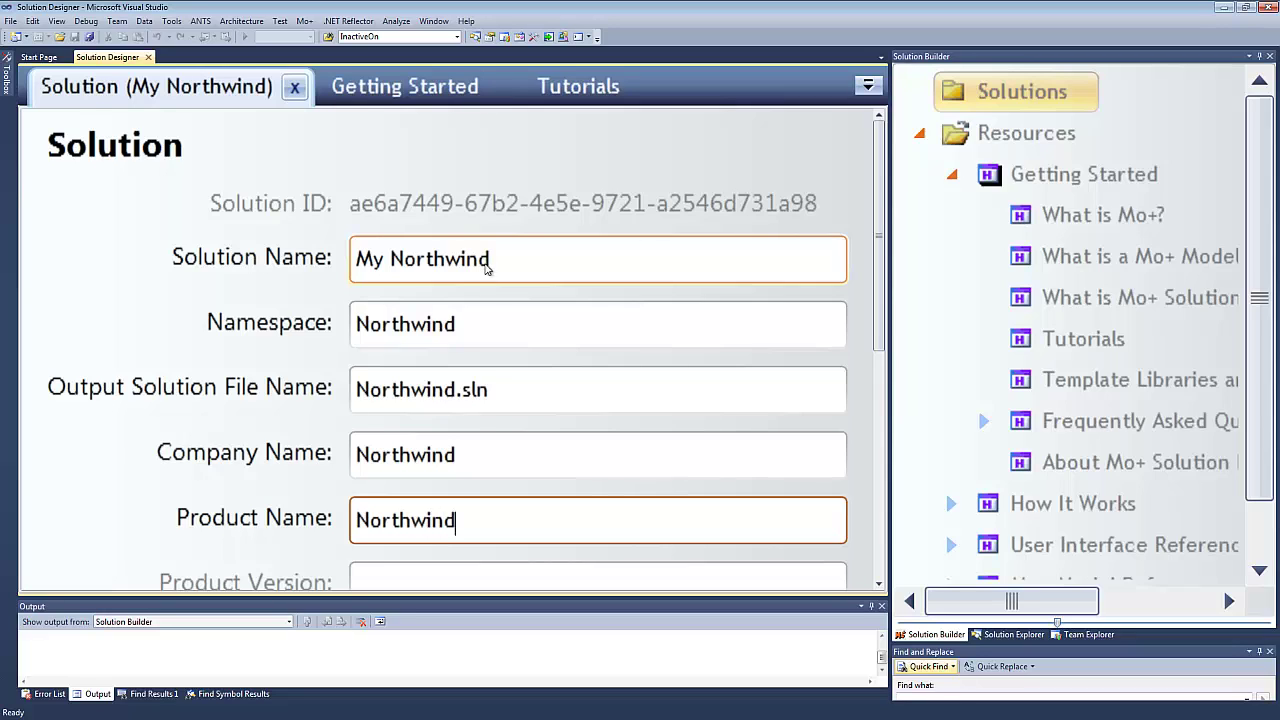
key("Tab")
type("1.0")
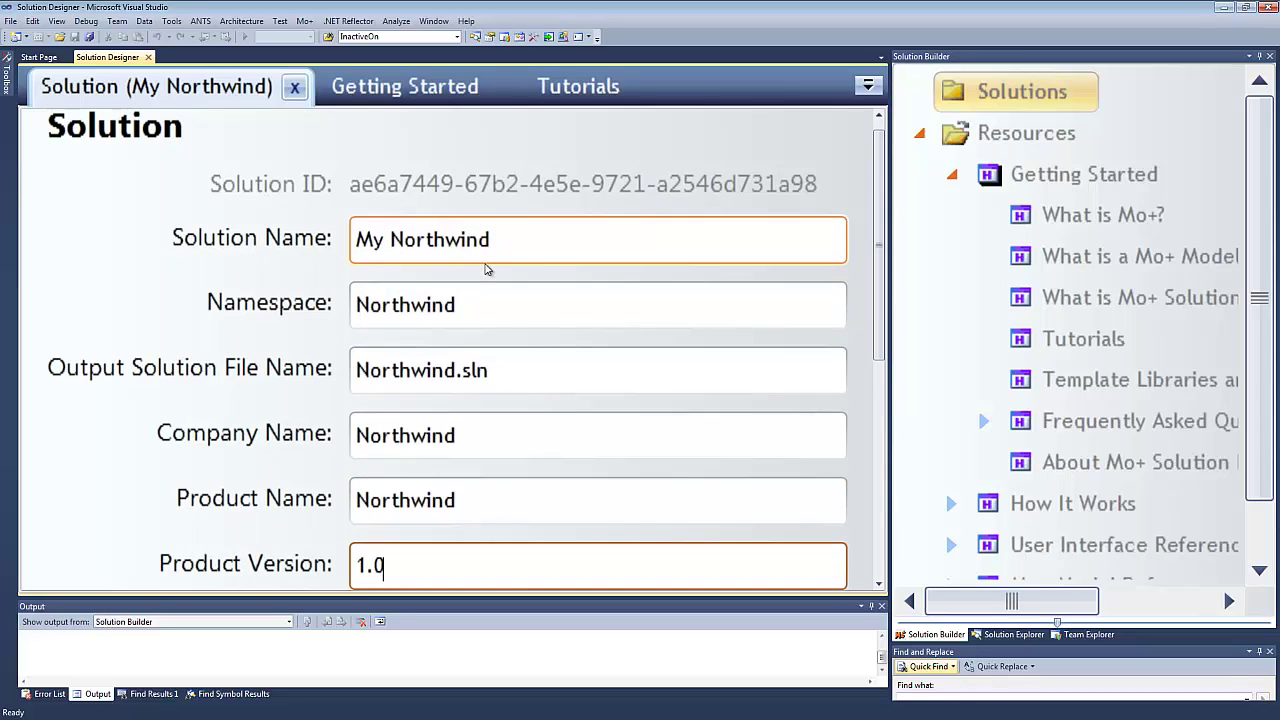
- Choose SolutionFile.mpt from the CSharp_VS2010 templates as the solution's template and apply the solution settings
scroll(522, 268, "down", 1)
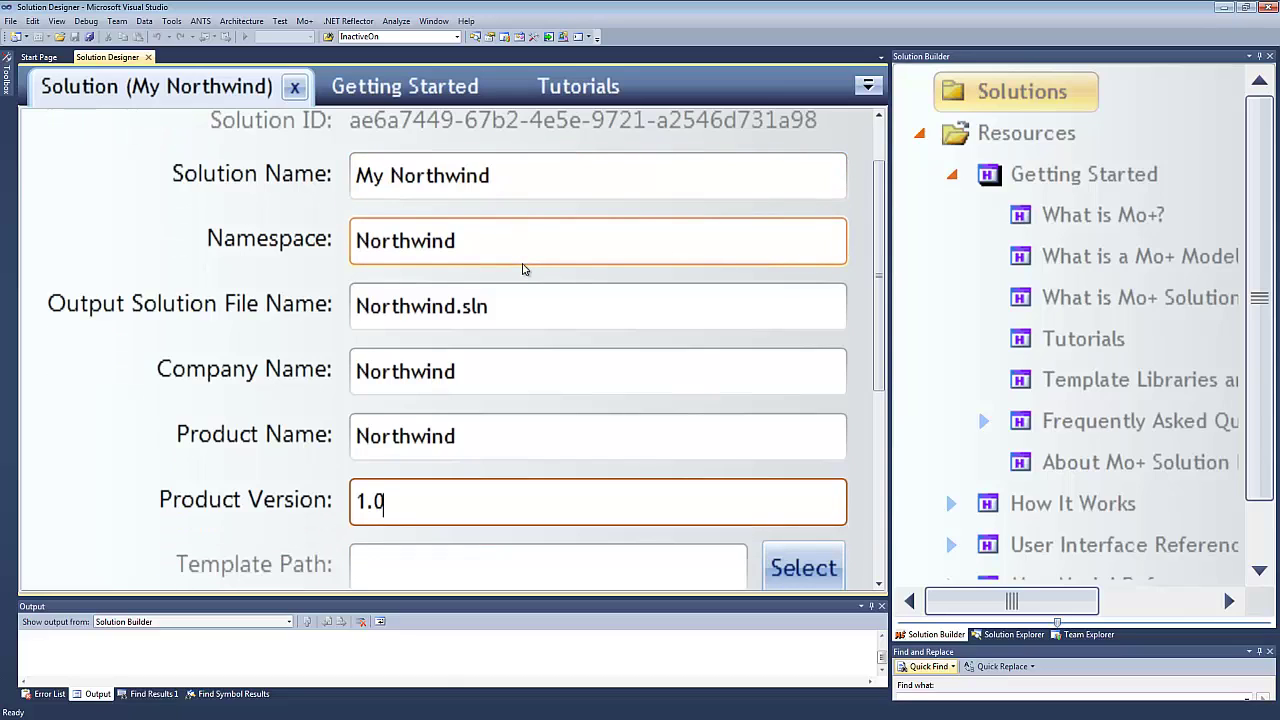
left_click(800, 562)
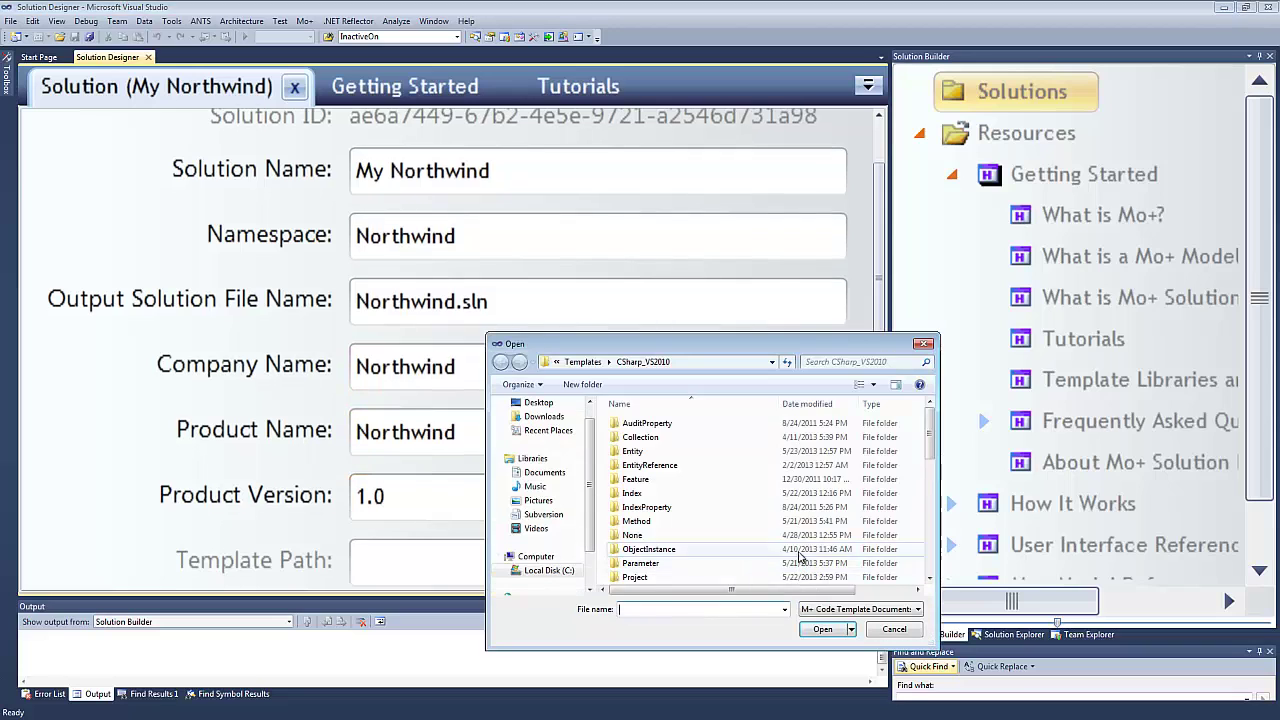
scroll(673, 443, "down", 10)
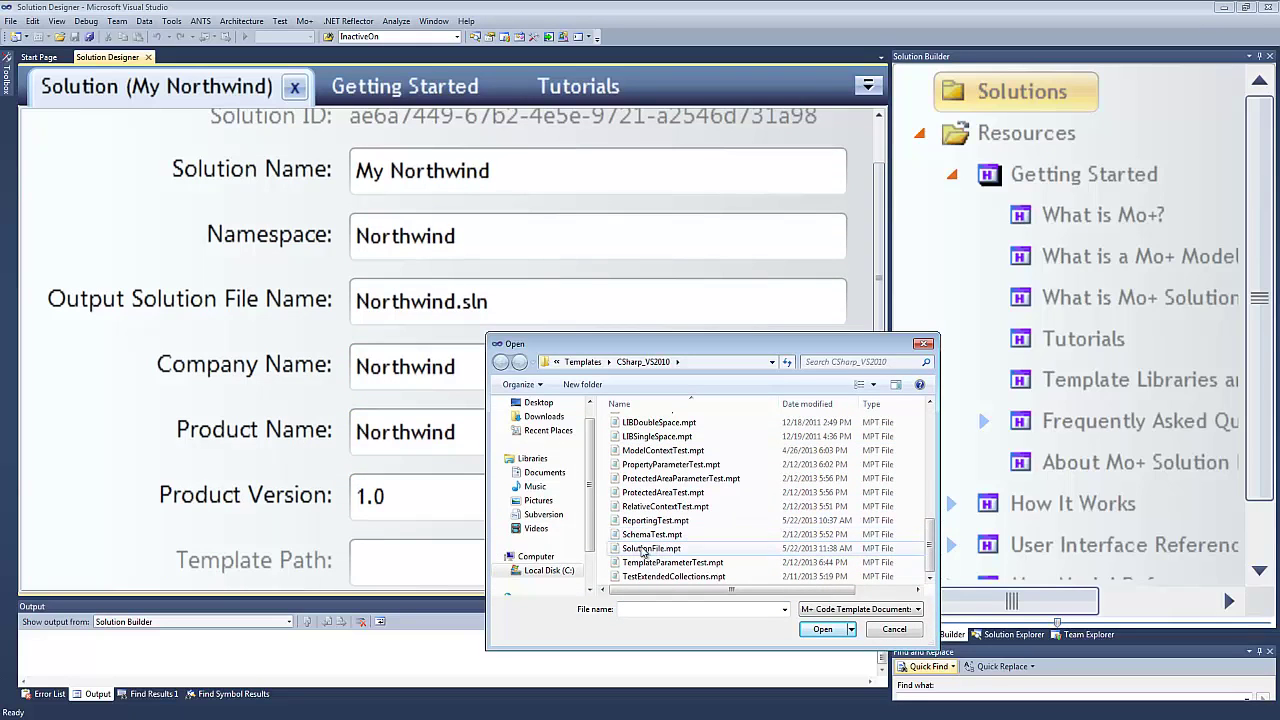
double_click(651, 550)
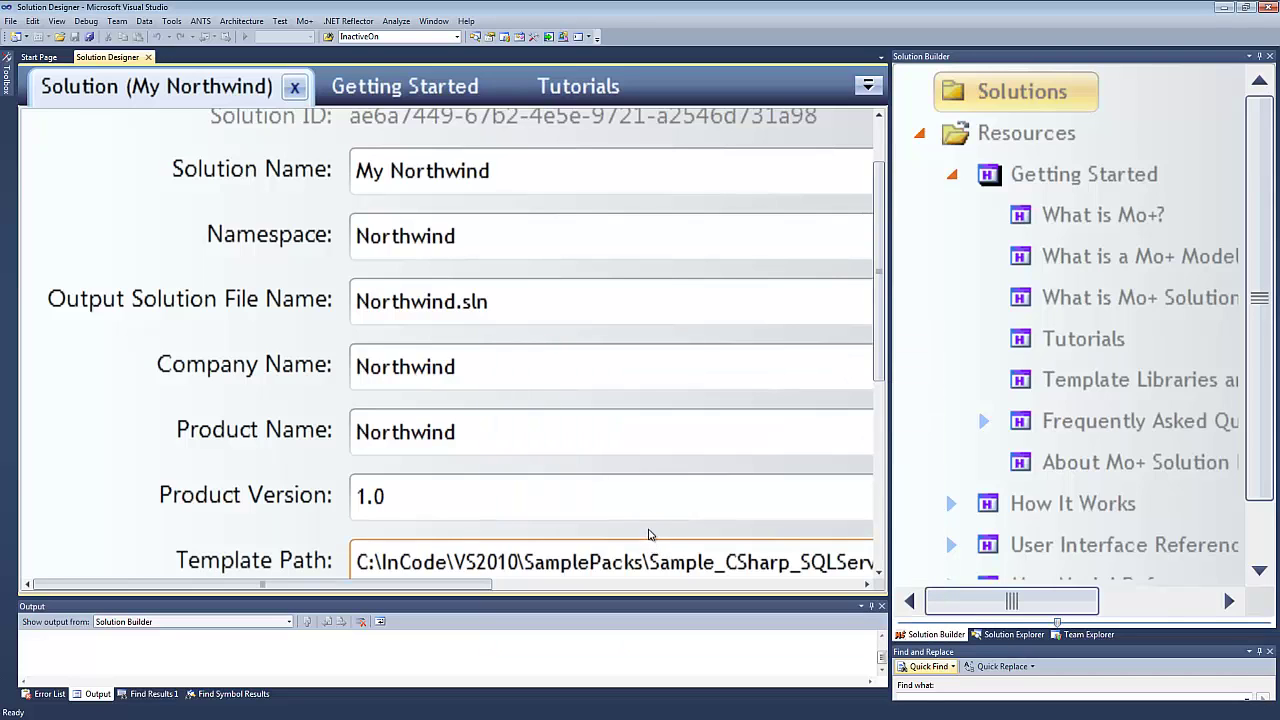
scroll(618, 400, "down", 2)
scroll(616, 393, "down", 4)
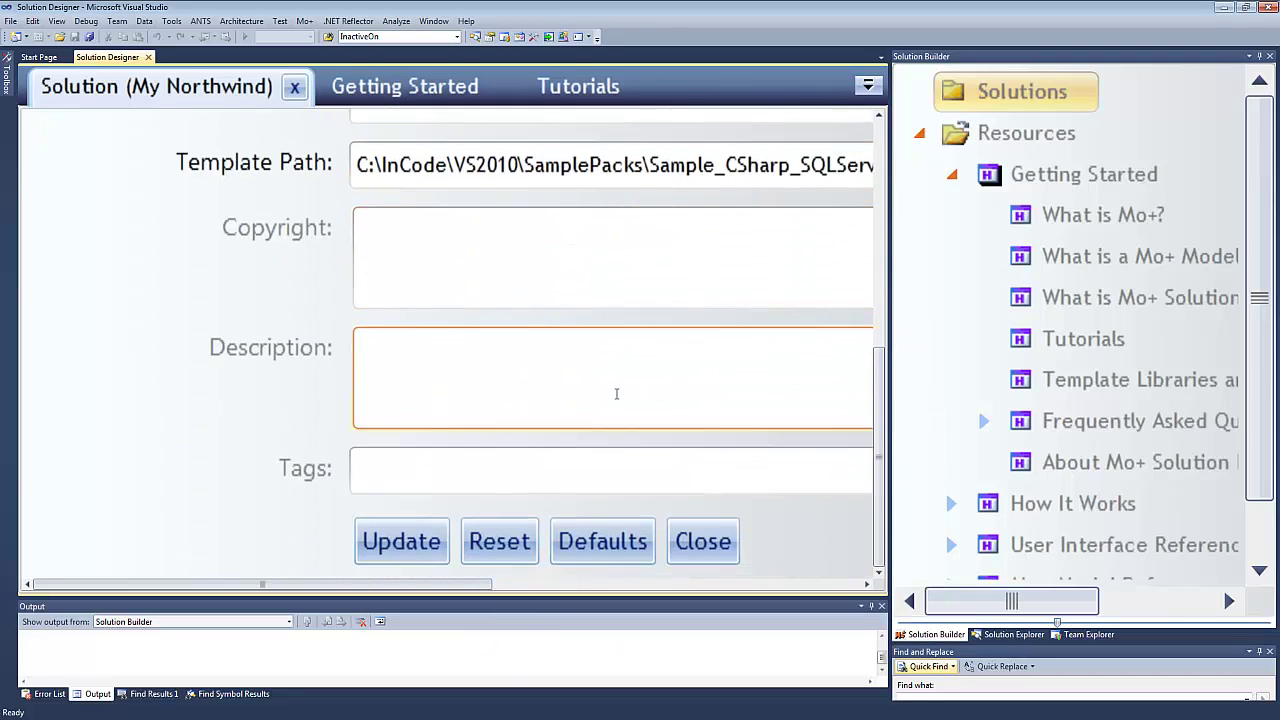
key("alt")
key("u")
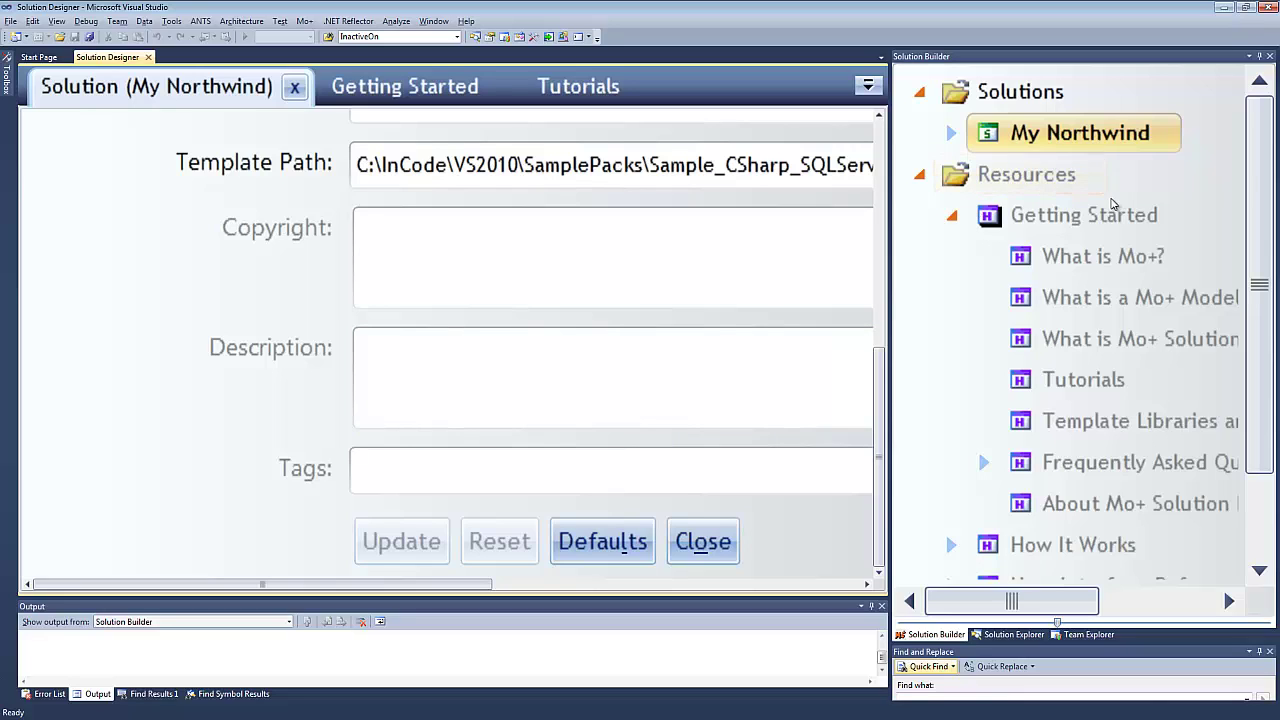
- Expand the My Northwind solution and look through its Code Templates folder
double_click(1051, 148)
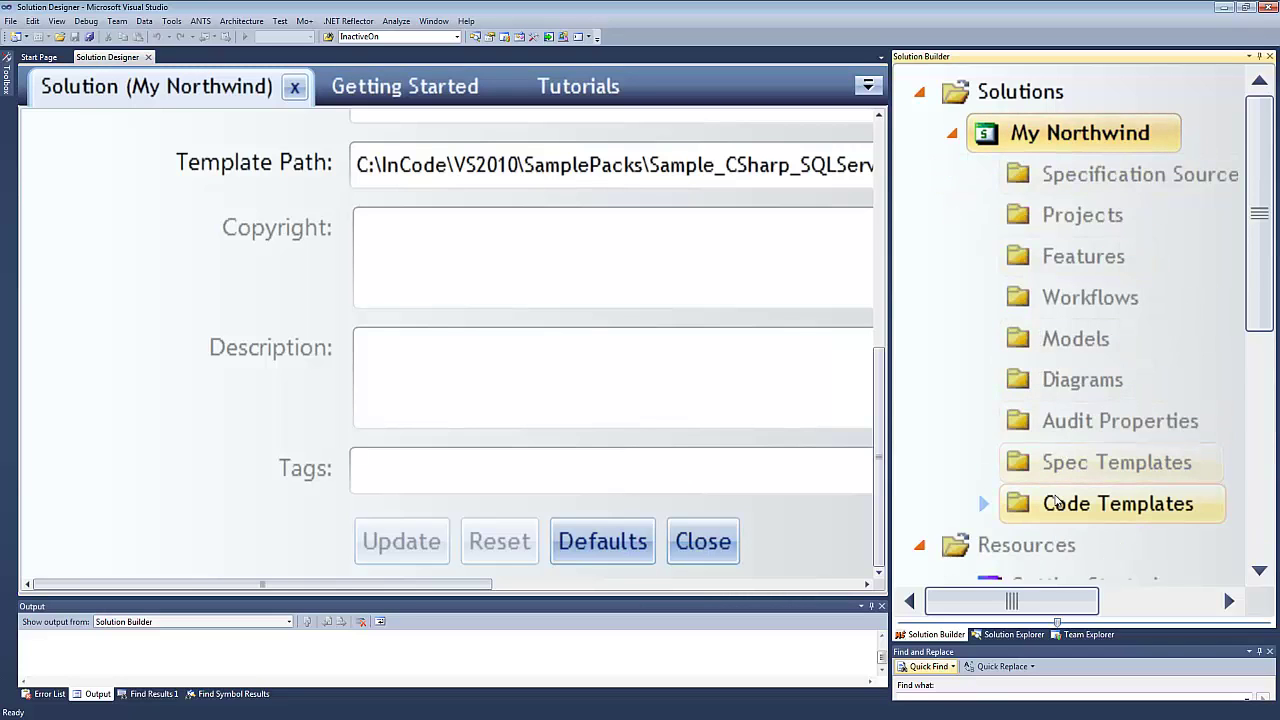
double_click(1053, 503)
scroll(1050, 440, "down", 5)
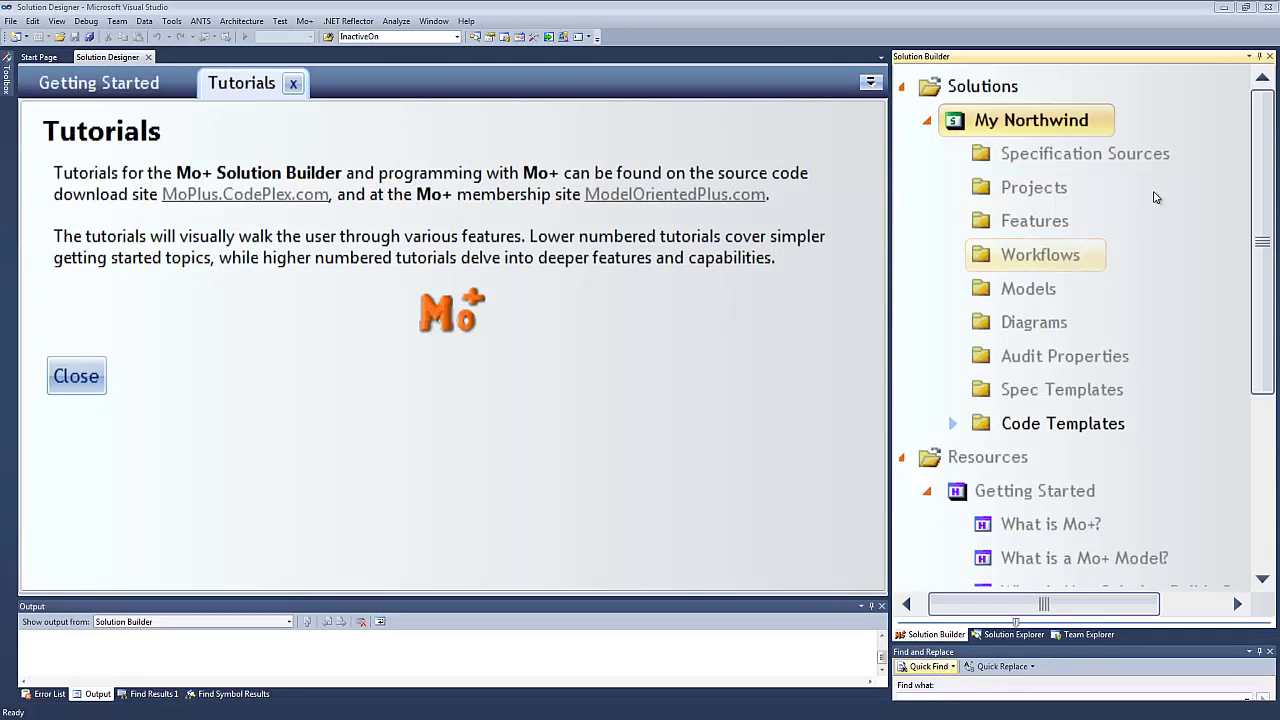
- Add a new database specification source with server INCODE-1 and database Northwind
right_click(1062, 153)
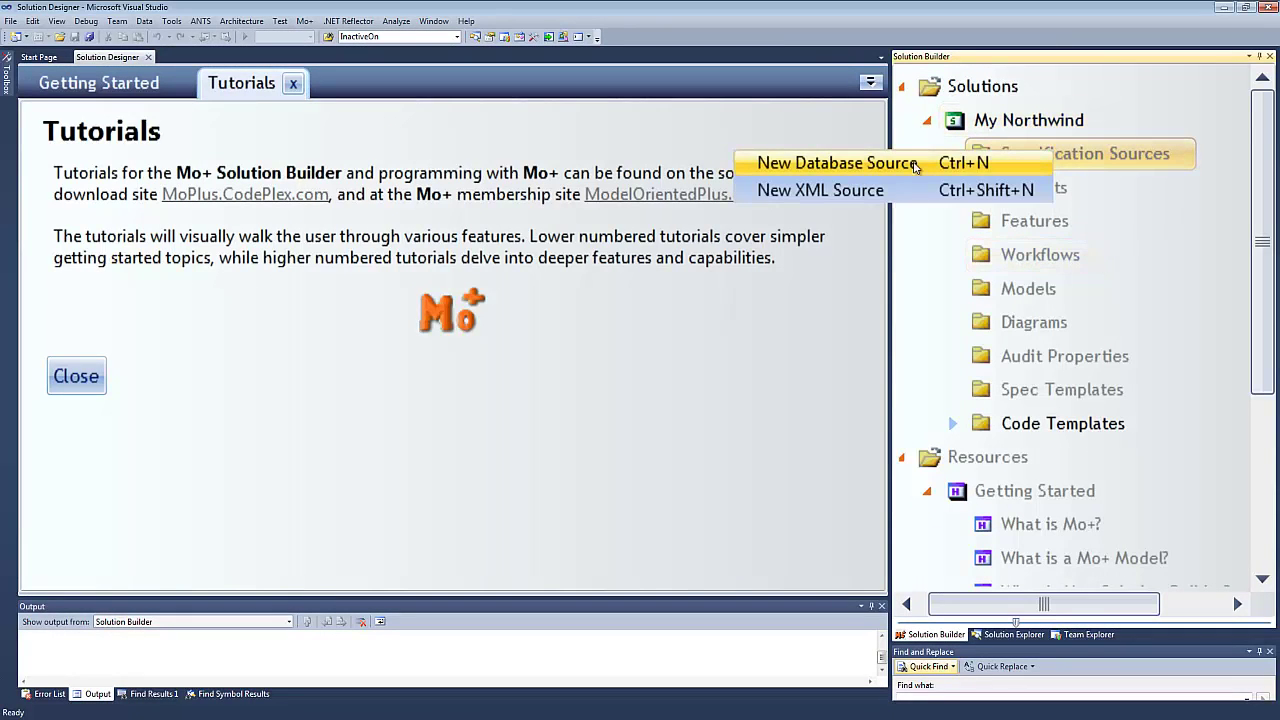
left_click(950, 166)
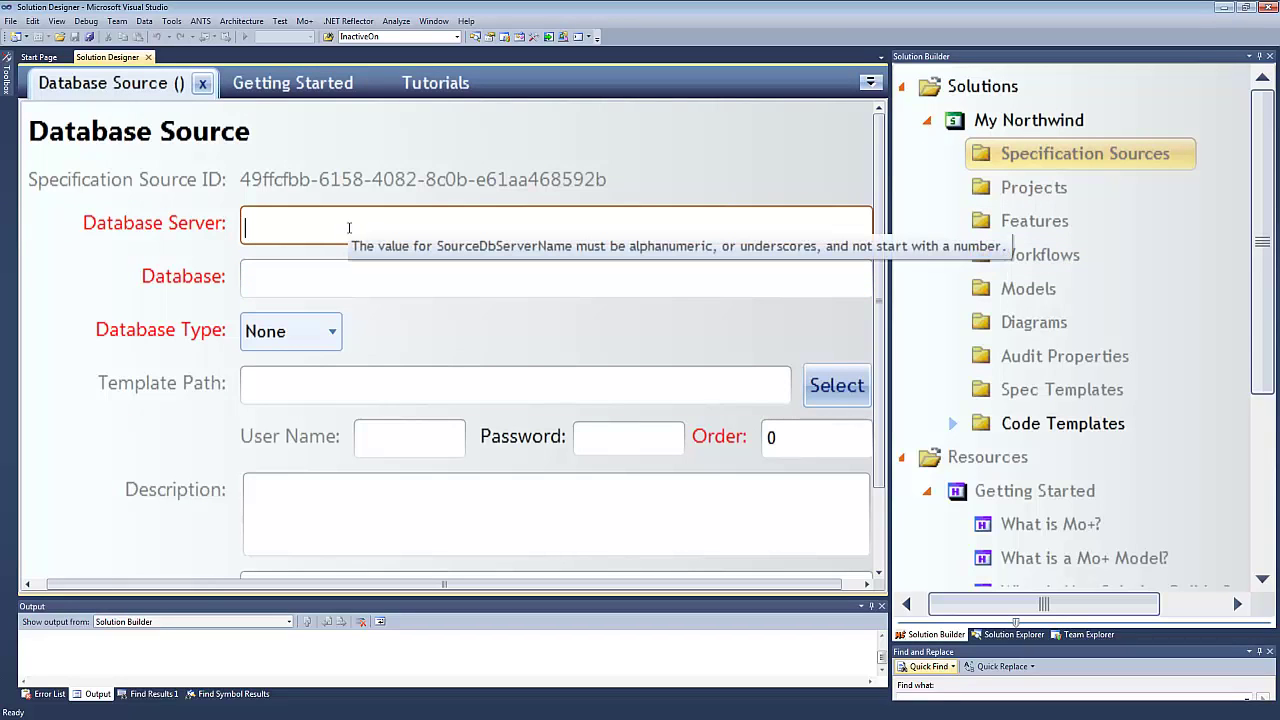
type("N")
key("BackSpace")
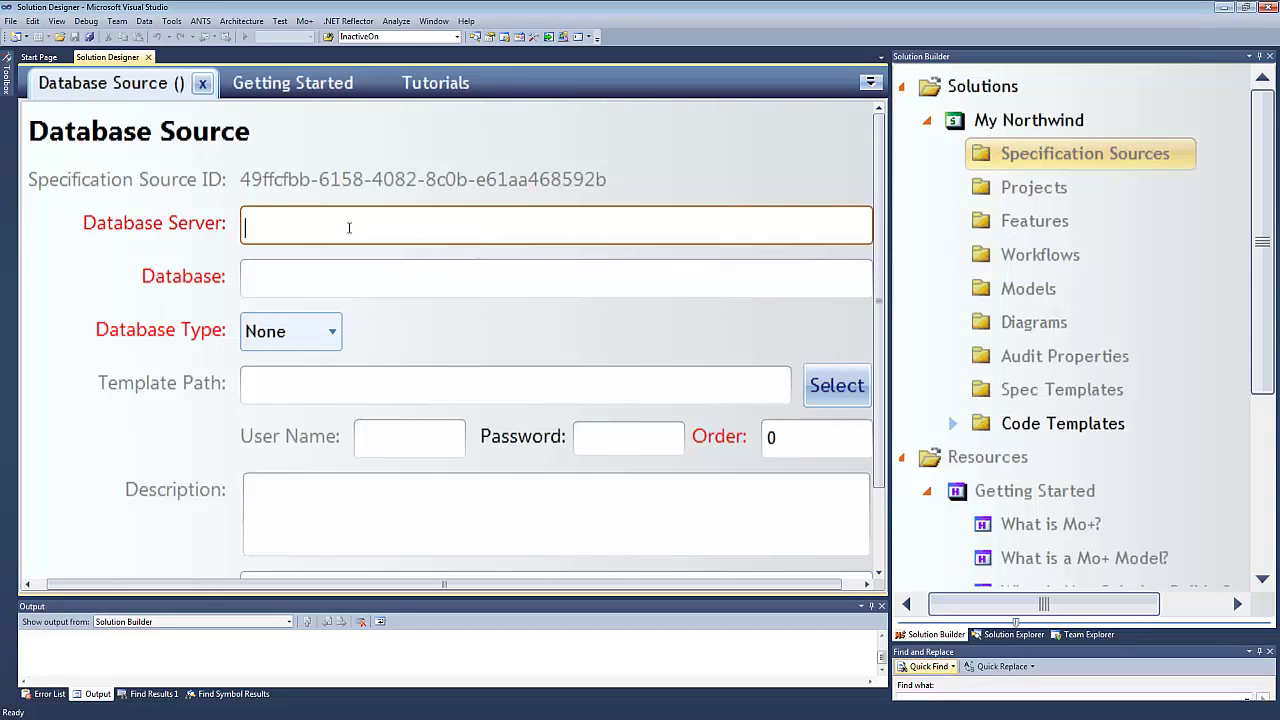
type("INCODE-1")
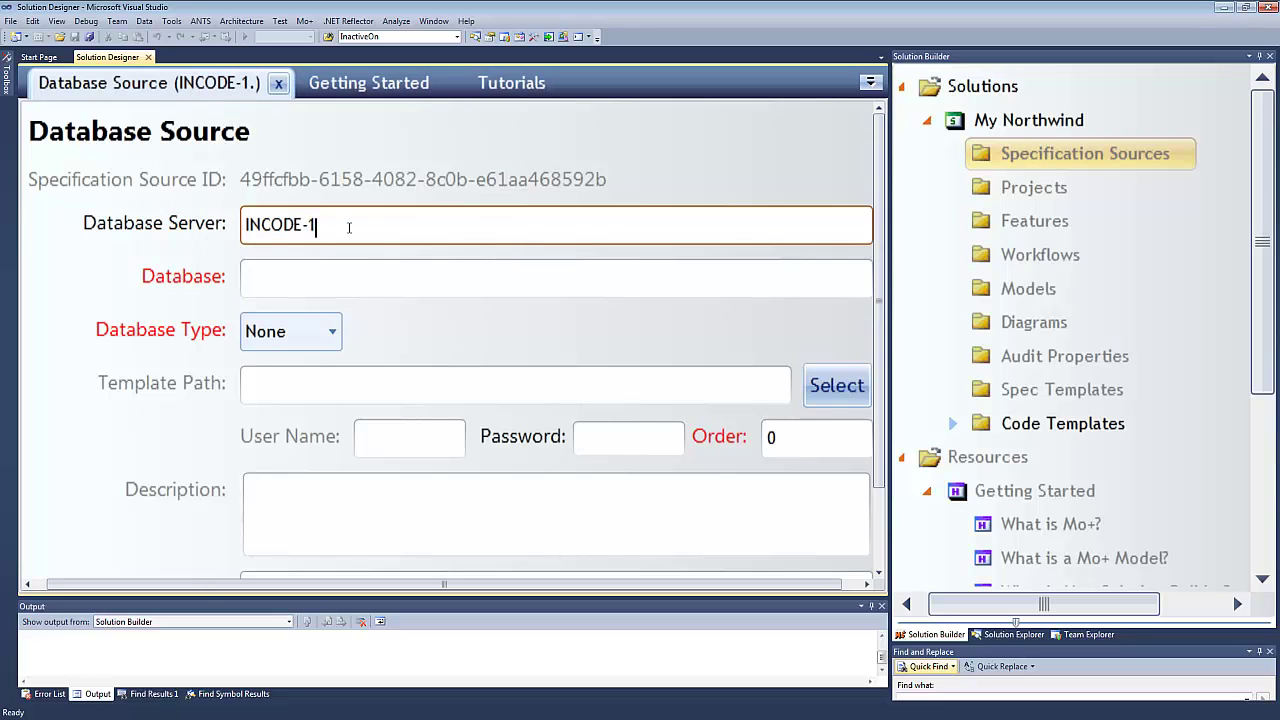
key("Tab")
type("Northwind")
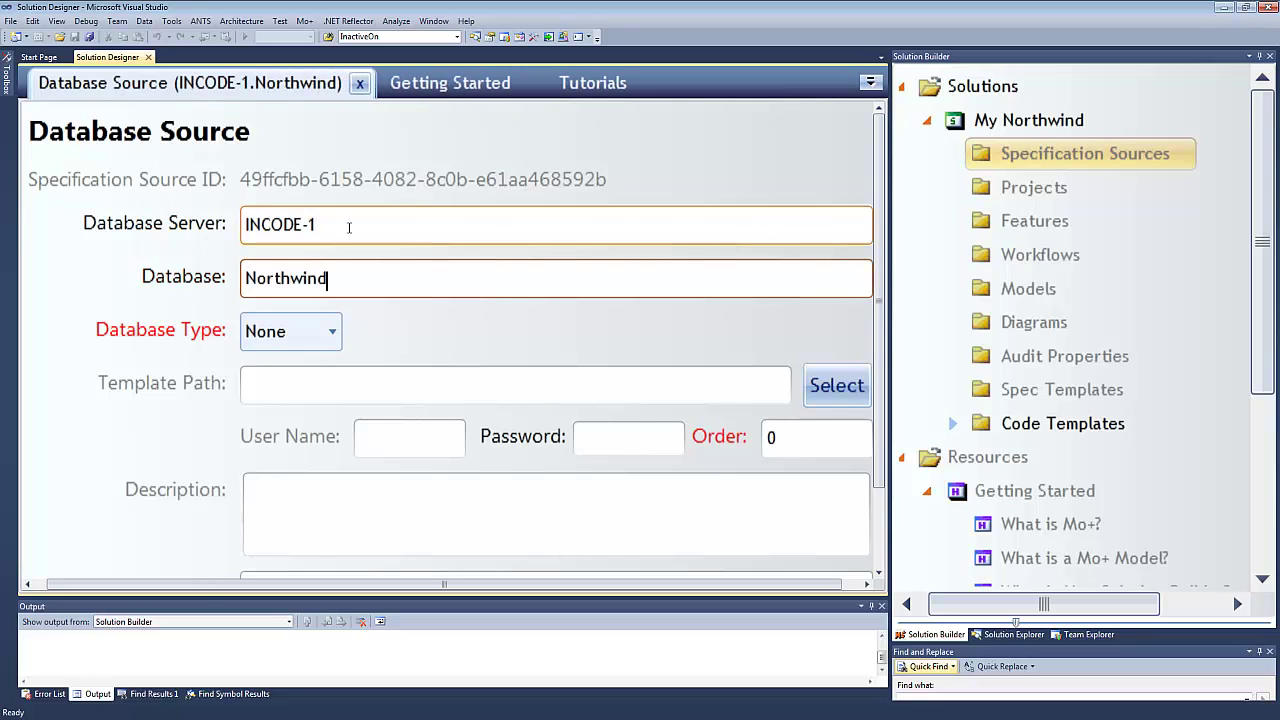
- Set the source's database type to SqlServer and choose MDLSqlModel.mps from the SQLServer specifications as its template
key("Tab")
key("Down")
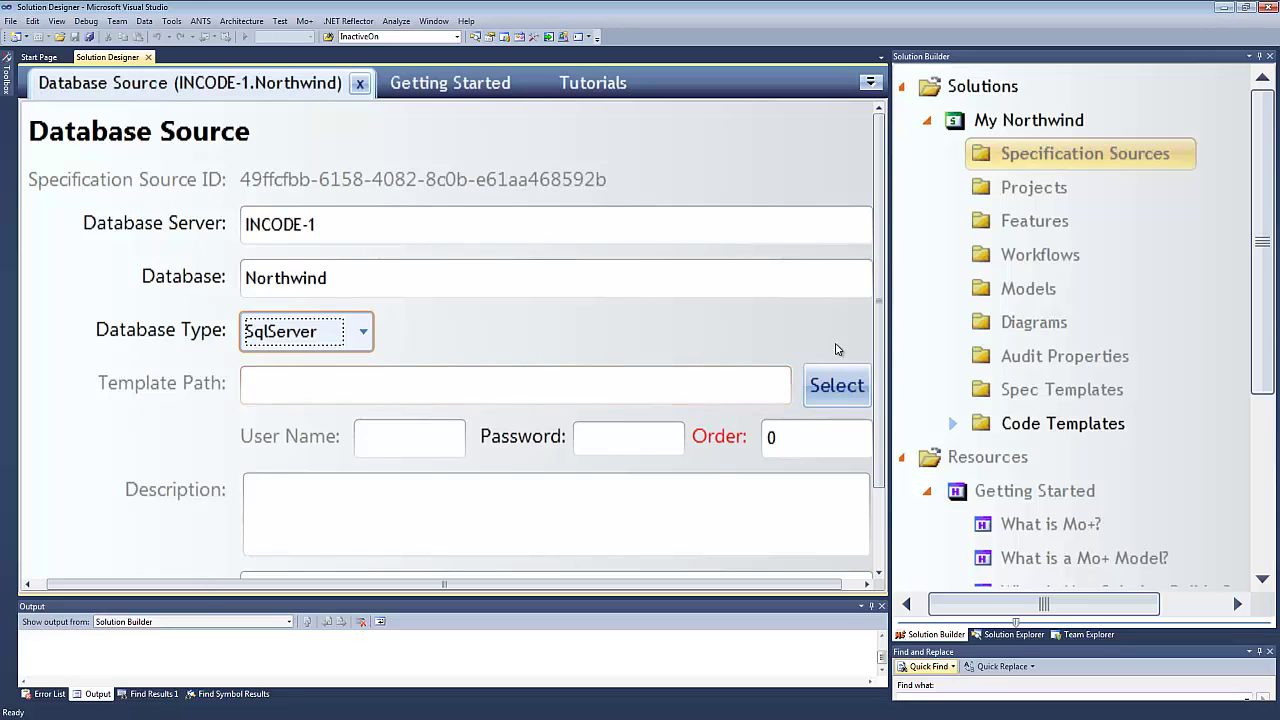
left_click(831, 378)
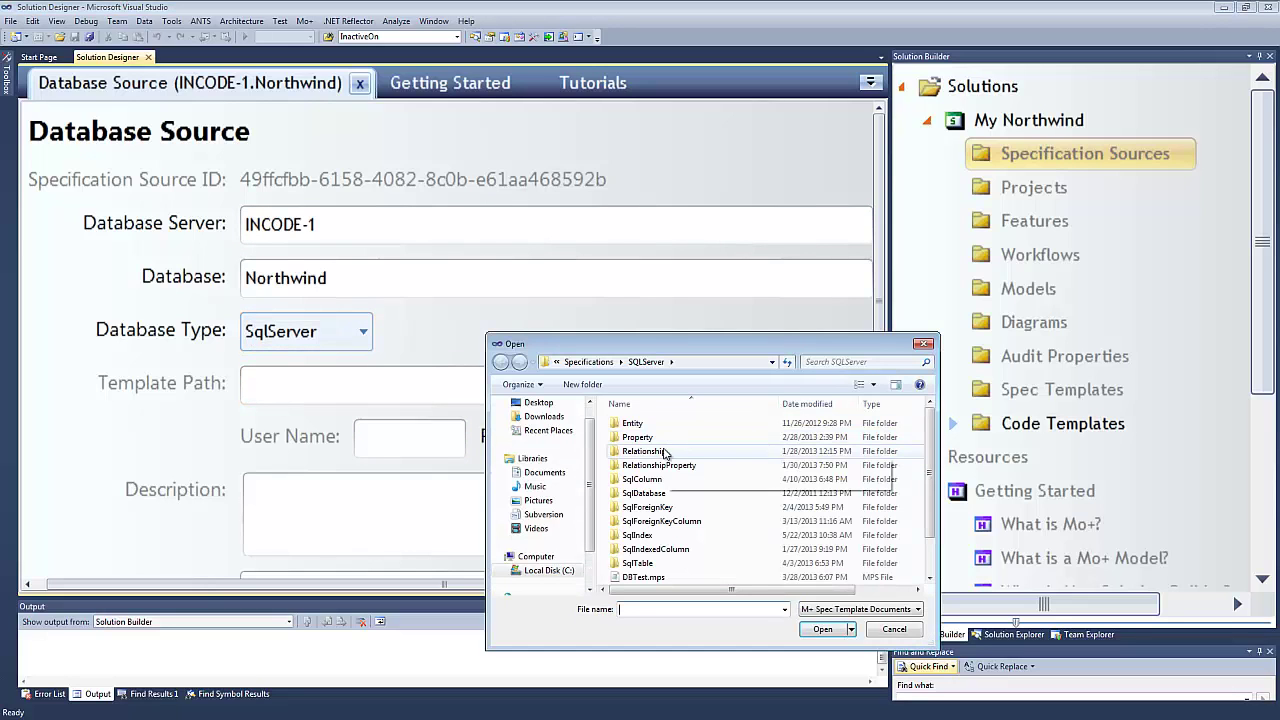
scroll(662, 458, "down", 1)
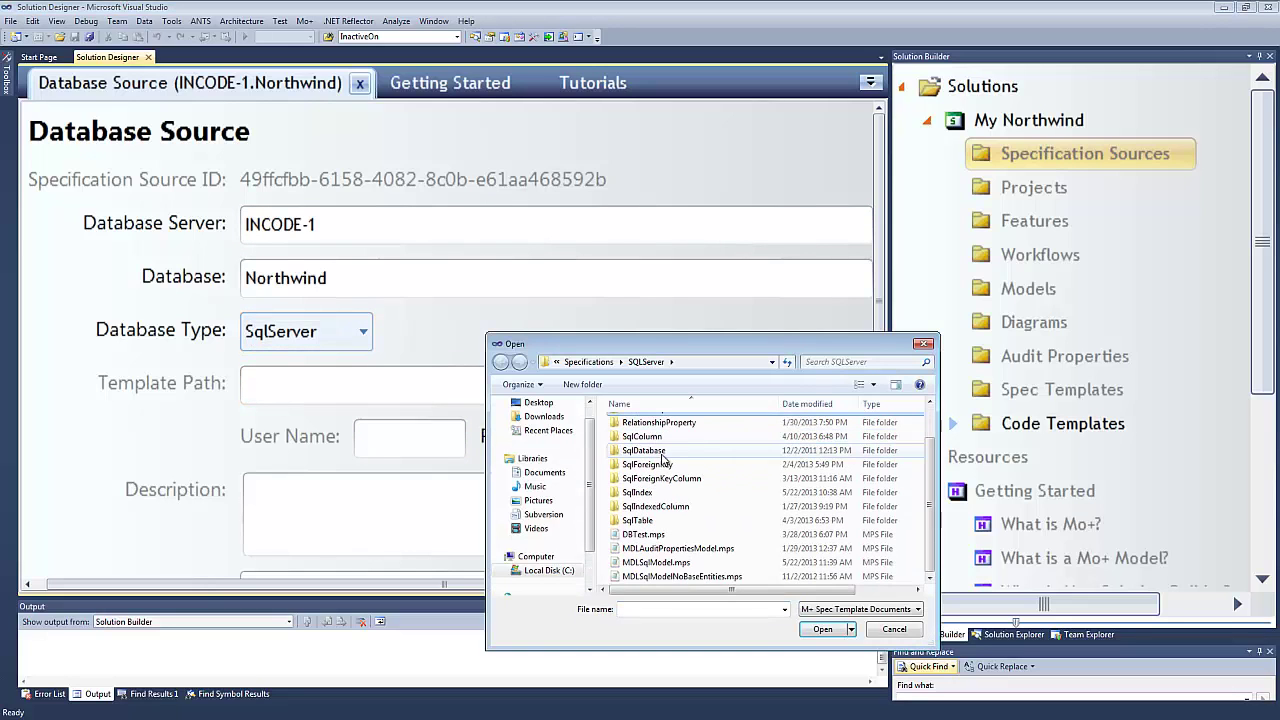
double_click(655, 563)
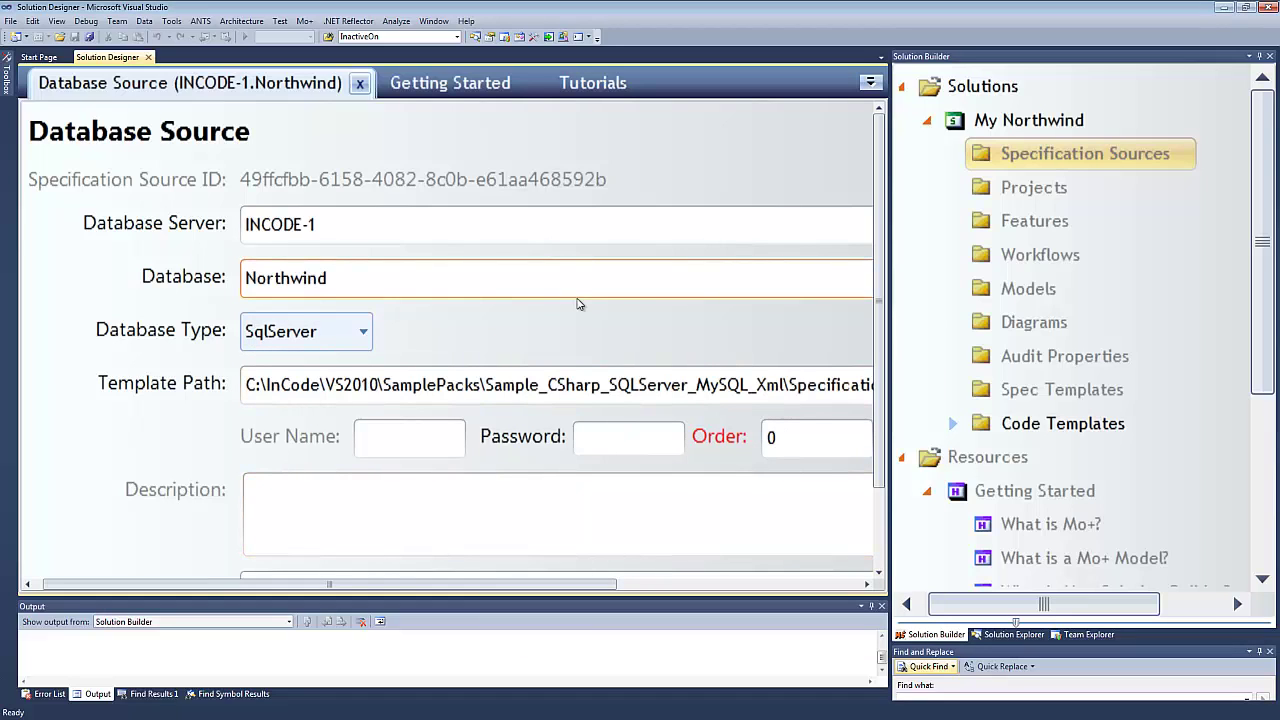
- Set the database source's order to 1 and apply the source settings
double_click(786, 440)
type("1")
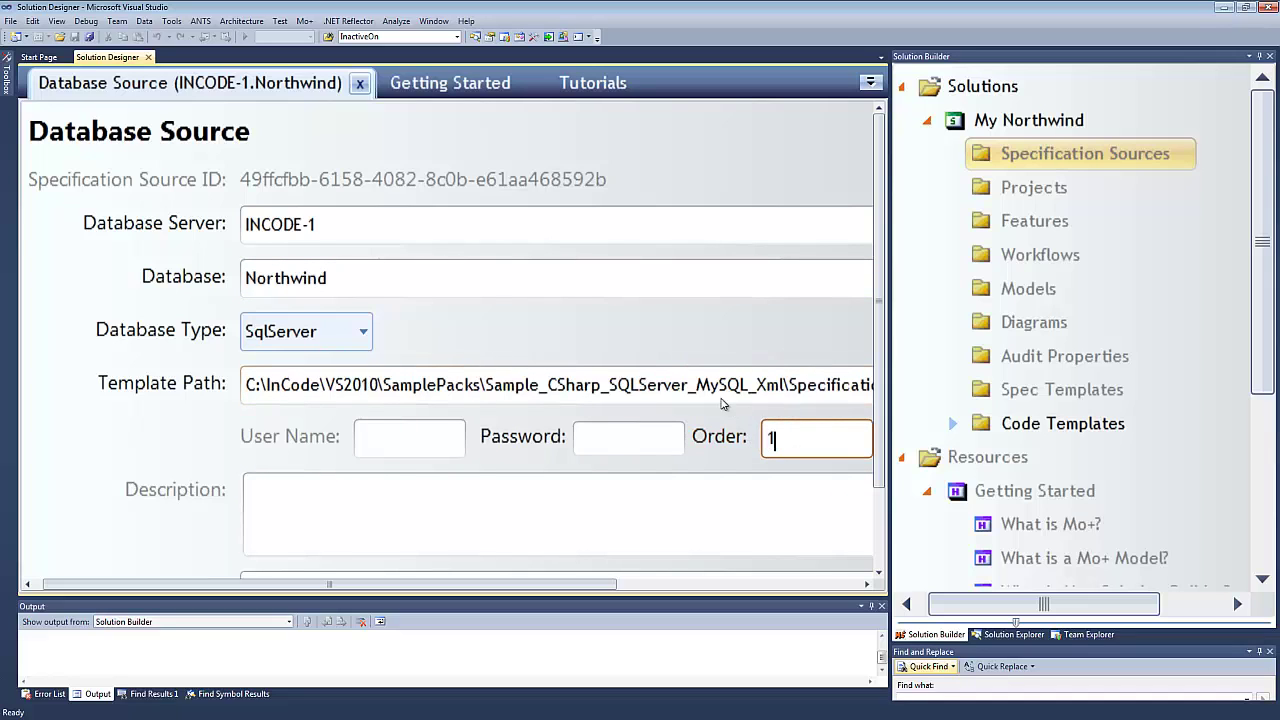
scroll(722, 398, "down", 2)
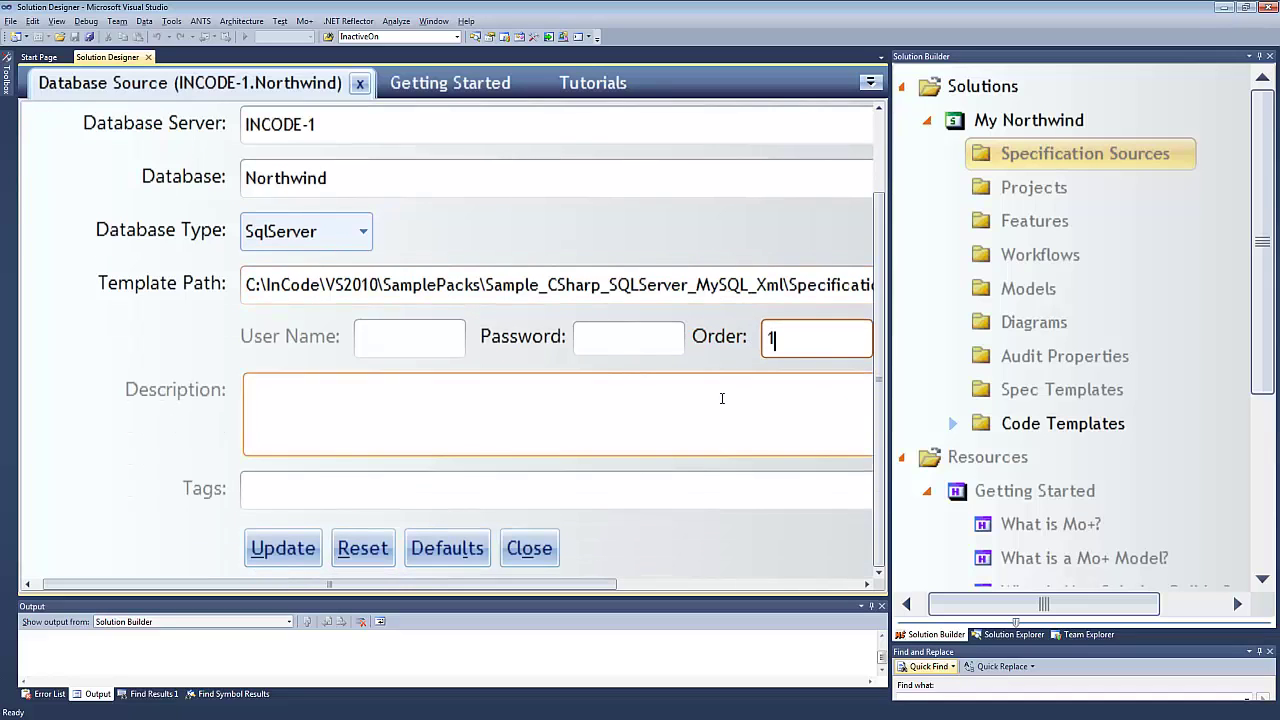
key("Return")
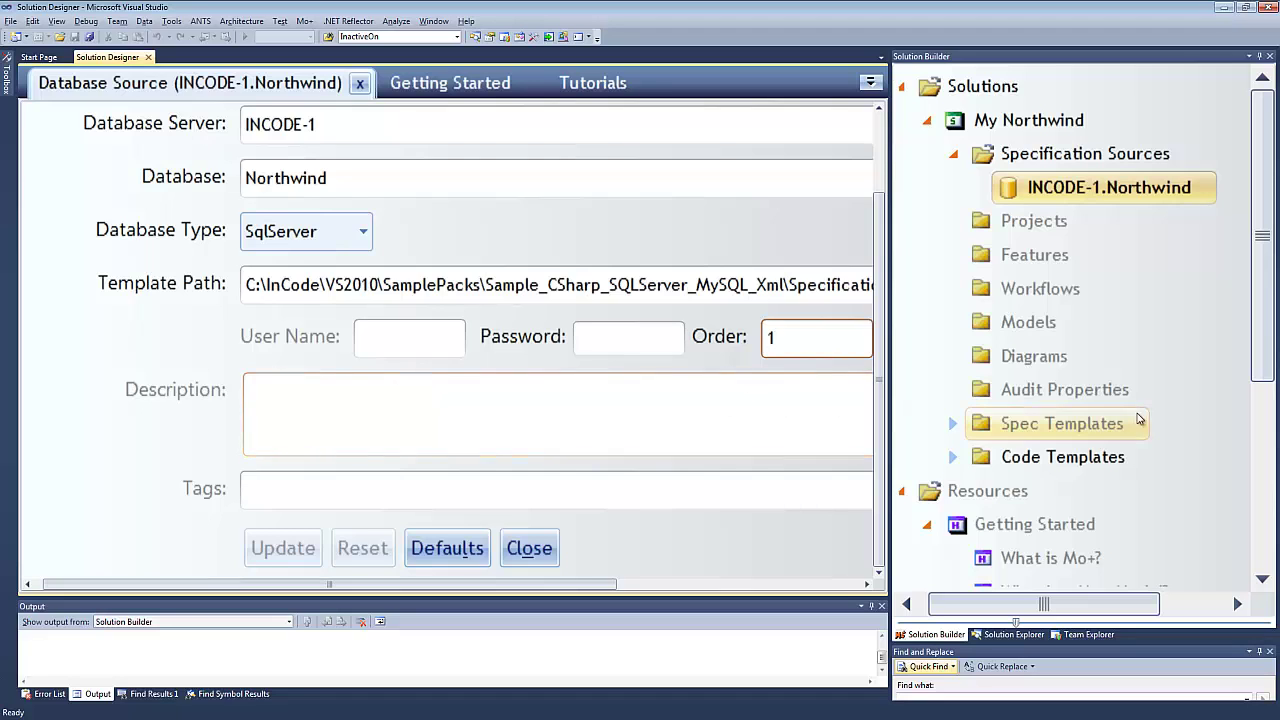
- Expand Spec Templates and its SQLServer folder to examine the loaded specification templates
double_click(1043, 424)
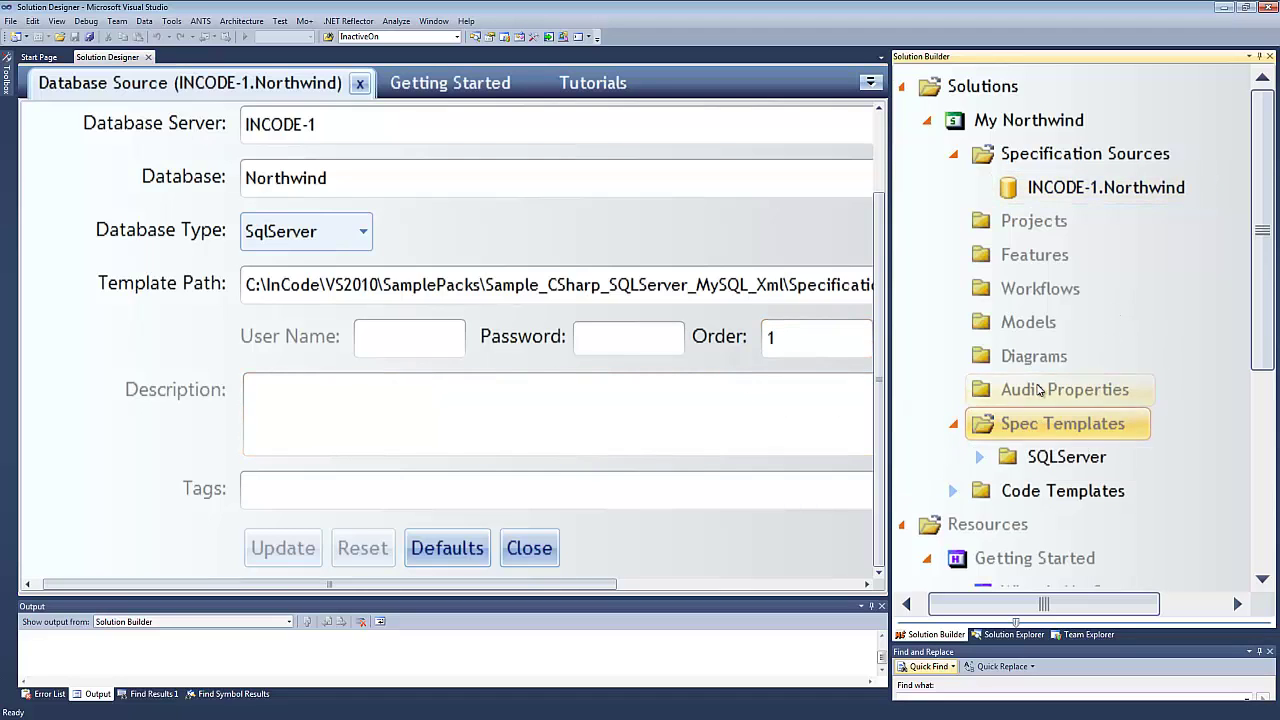
left_click(1043, 457)
double_click(1043, 457)
scroll(1060, 420, "down", 3)
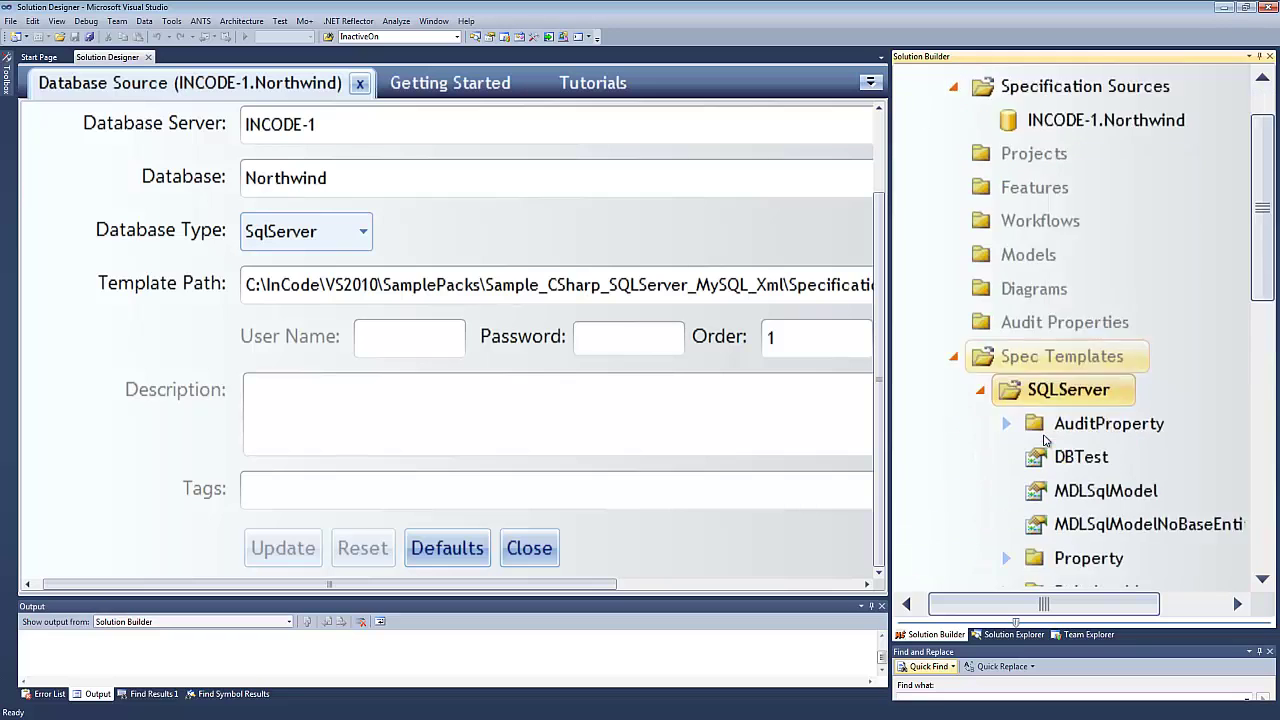
left_click(1092, 290)
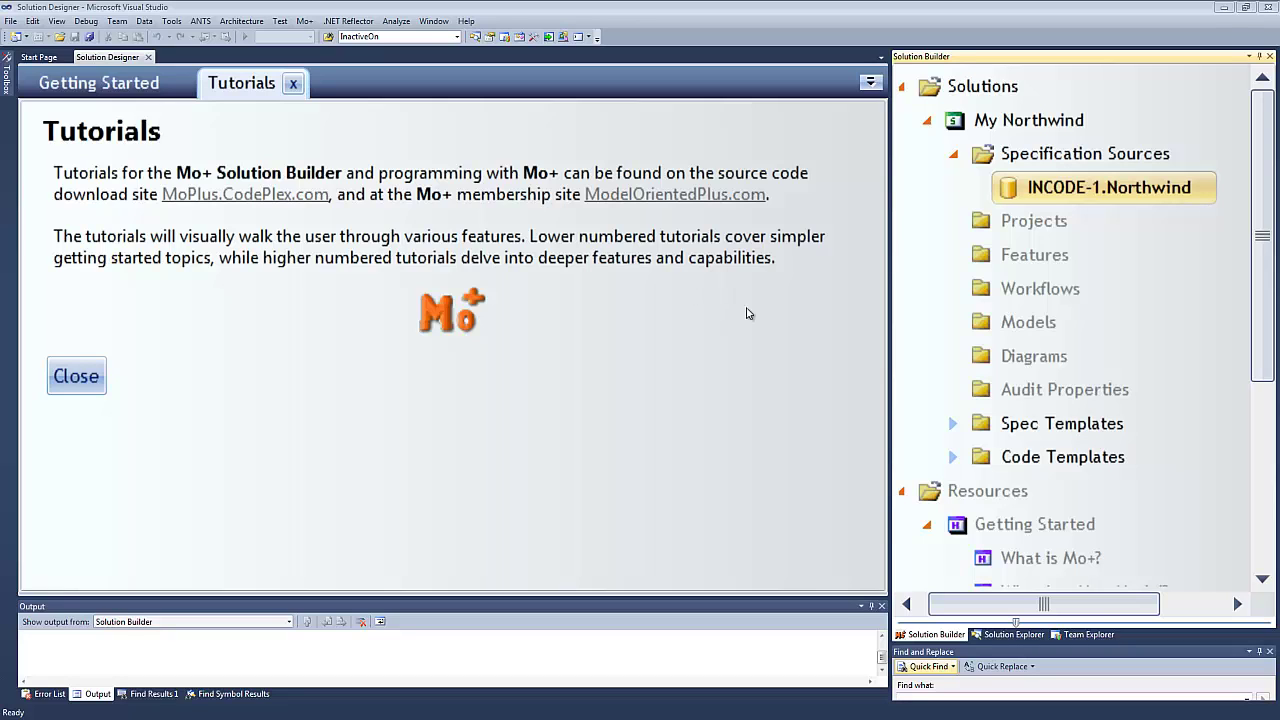
- Start a new project in the solution and view the available template paths
right_click(1043, 225)
left_click(1093, 237)
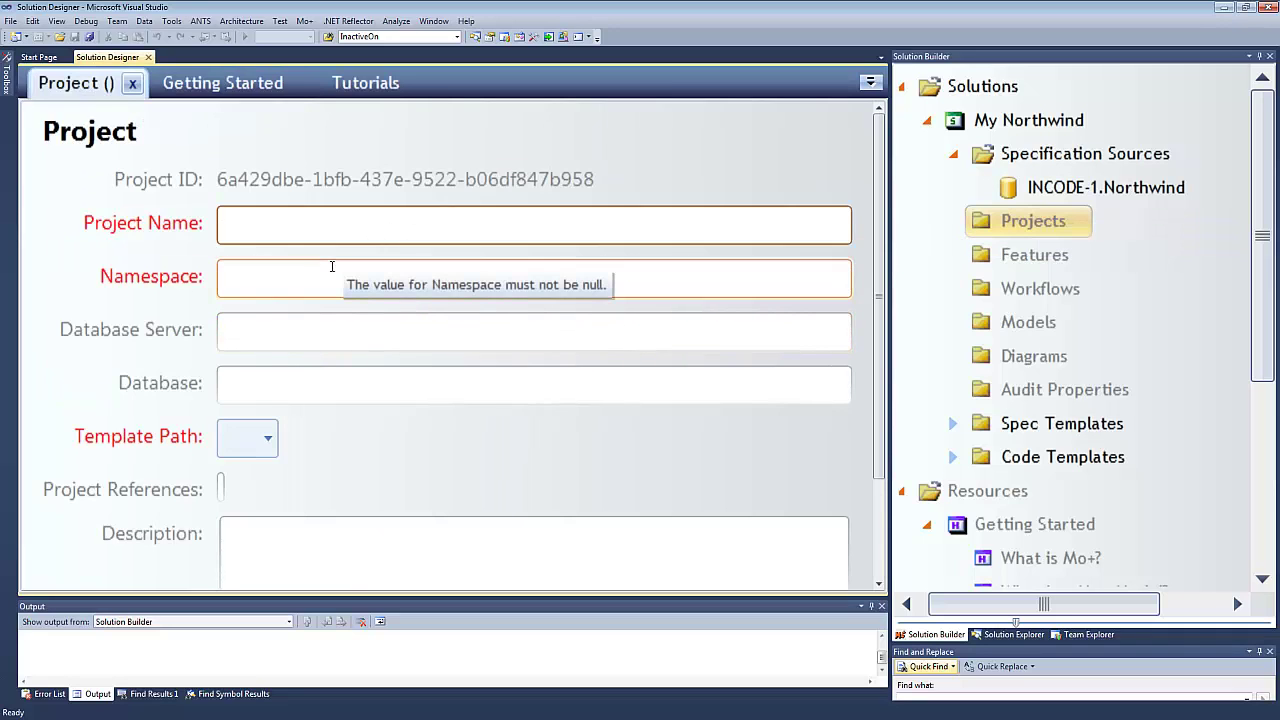
left_click(266, 441)
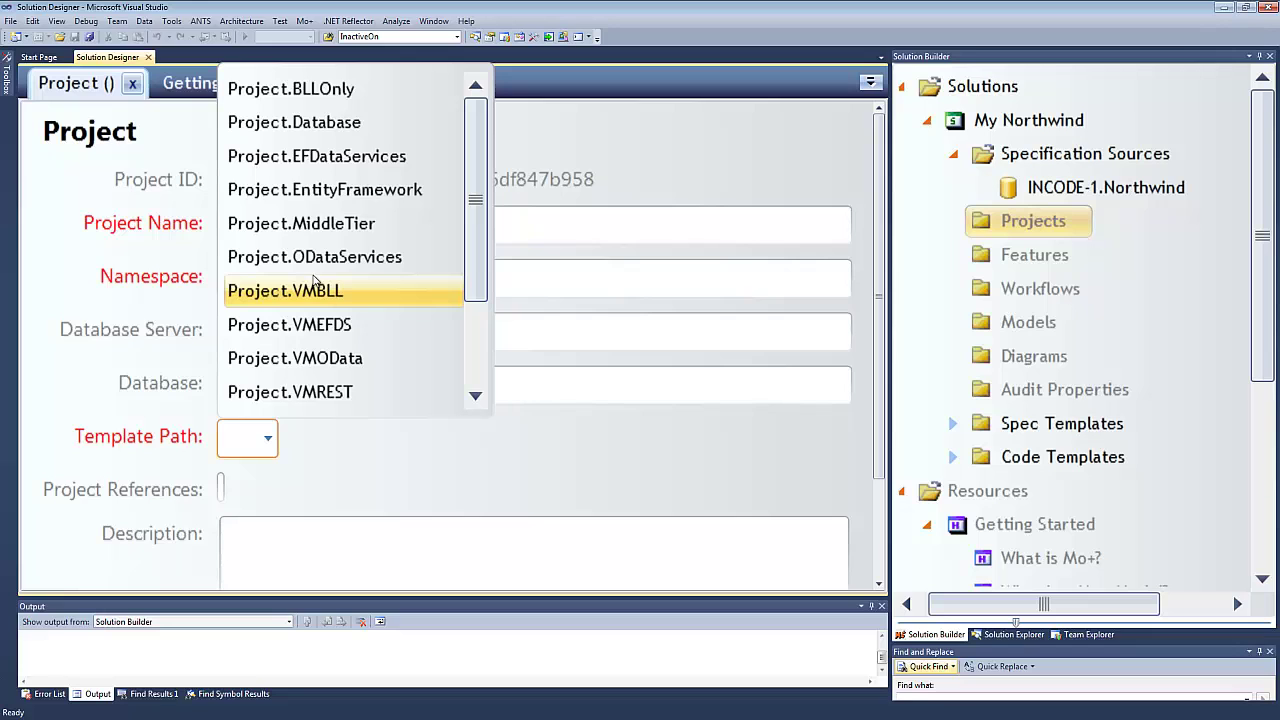
- Expand Code Templates and its Project folder to examine the loaded project templates
left_click(1060, 458)
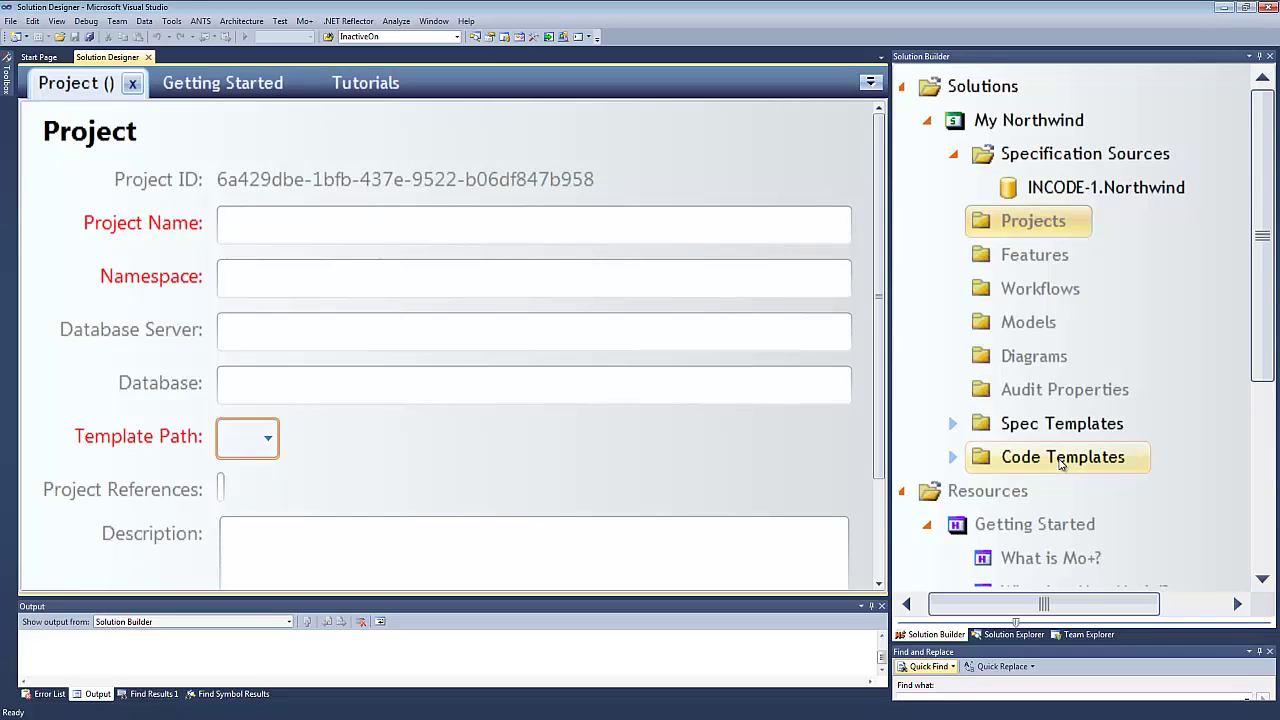
left_click(1062, 460)
scroll(1062, 460, "down", 4)
scroll(1063, 457, "down", 1)
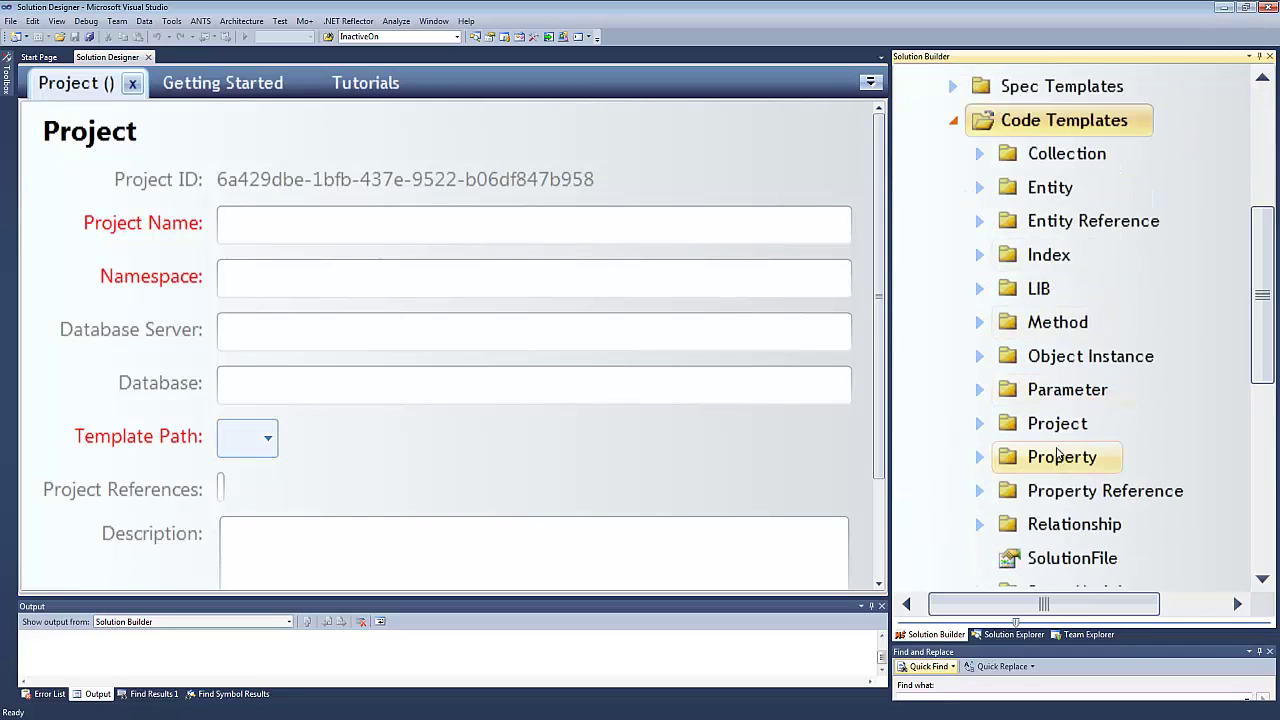
double_click(1043, 425)
scroll(1050, 400, "down", 2)
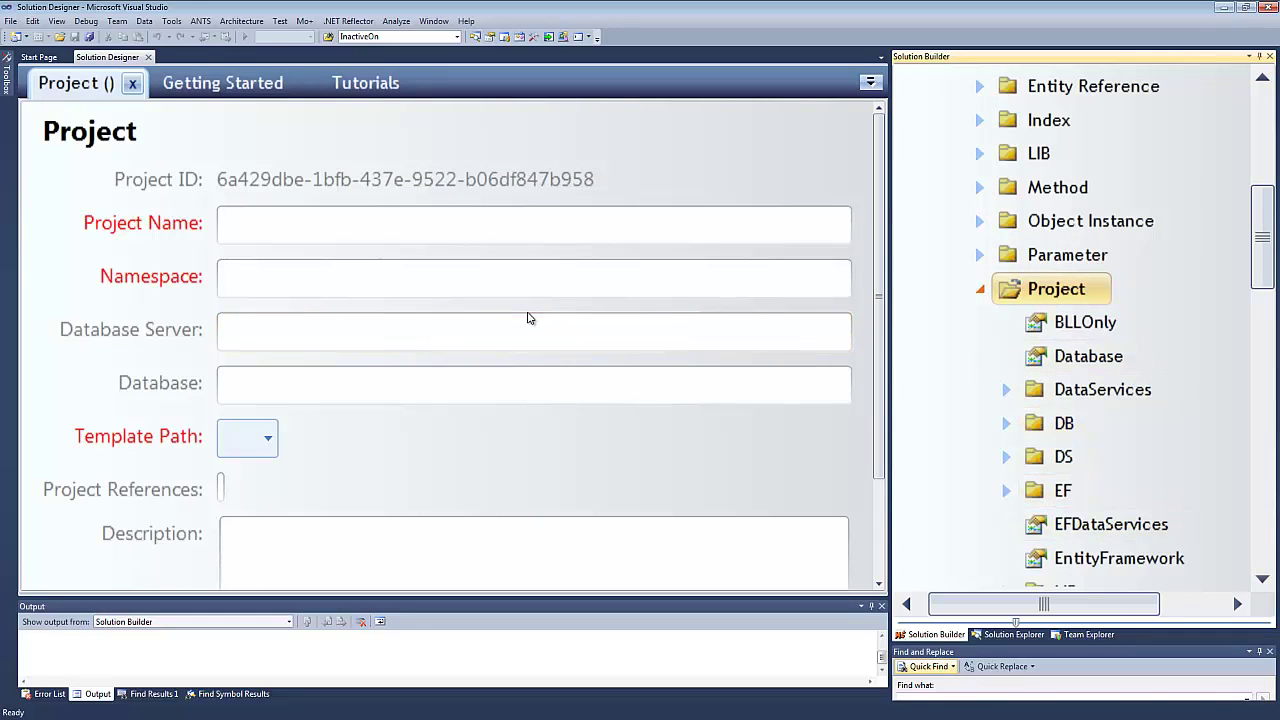
- Enter the sample tags "dddds ok" for the unnamed new project
scroll(529, 318, "down", 3)
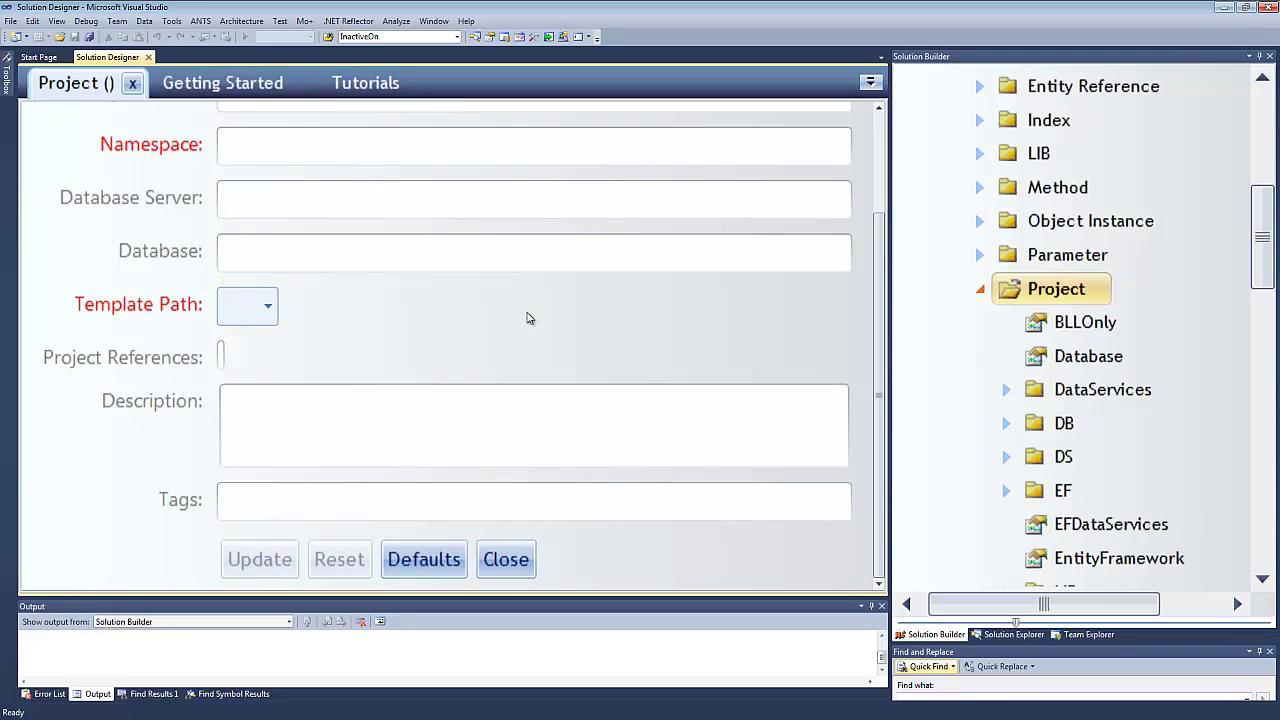
left_click(438, 413)
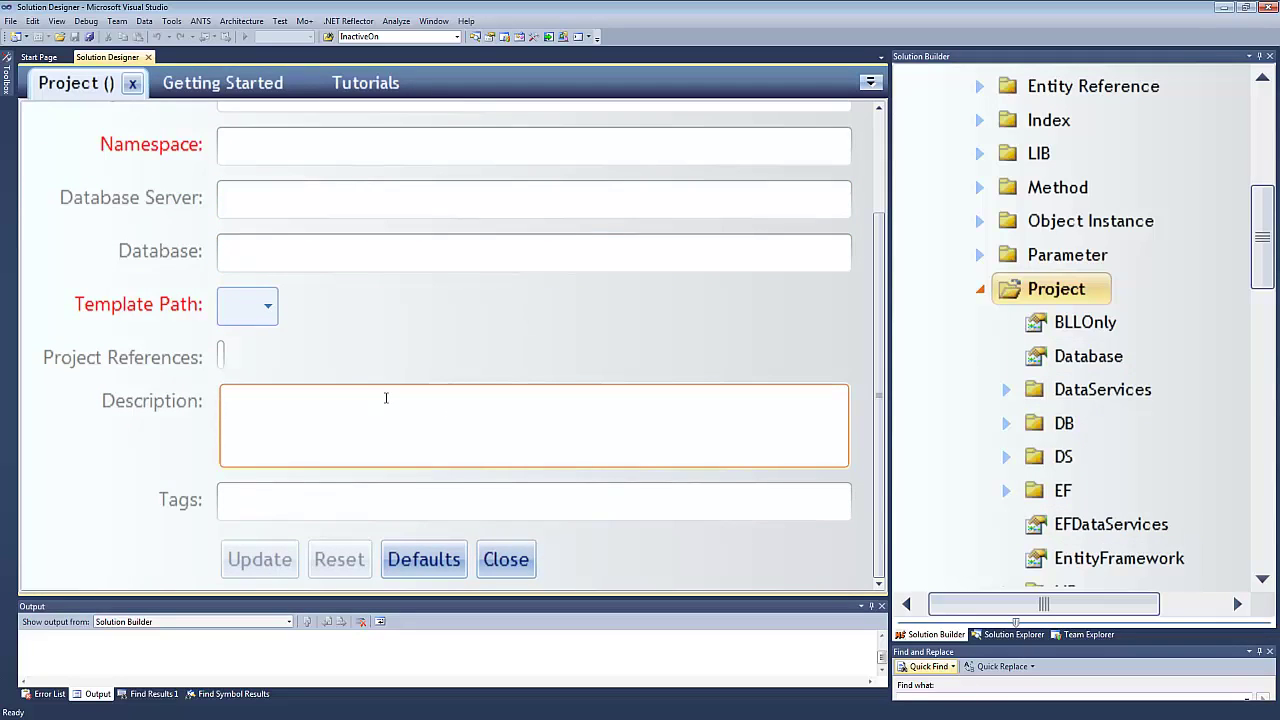
left_click(286, 497)
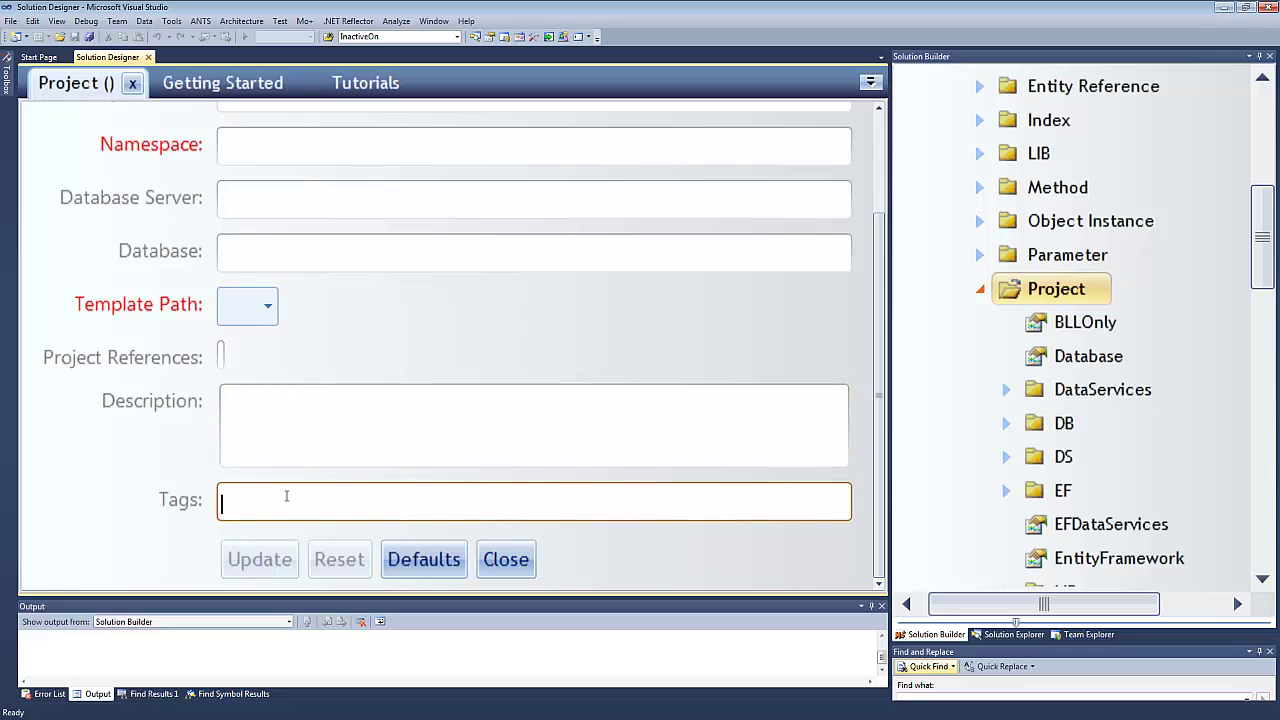
type("dddds")
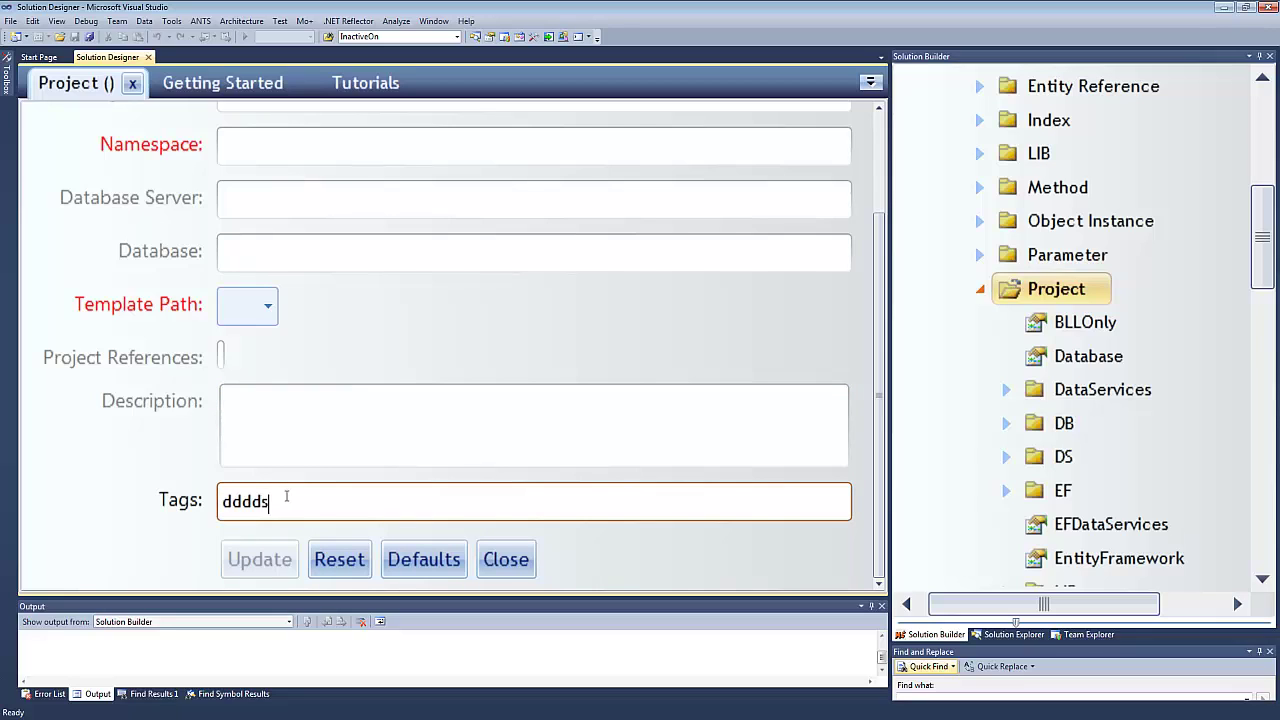
type("o")
key("BackSpace")
type("ok")
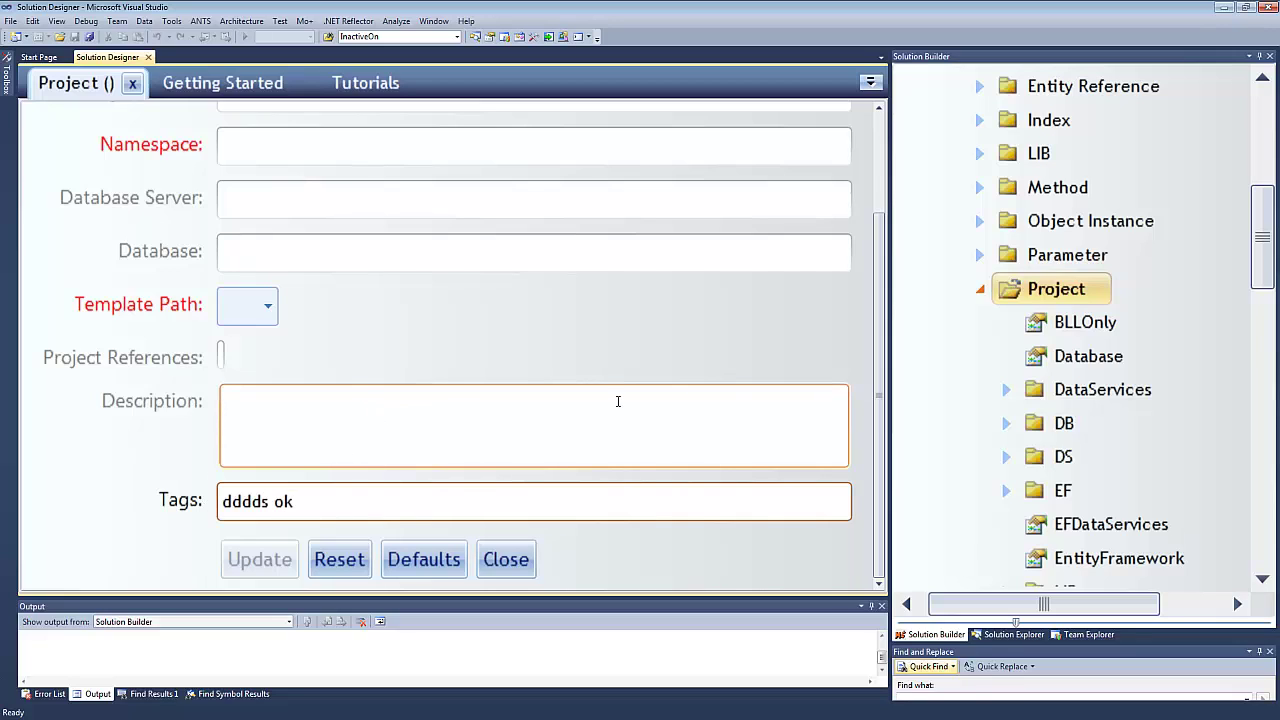
- Locate the tag management command among the My Northwind solution's commands without running it
left_click_drag(1265, 236, 1265, 140)
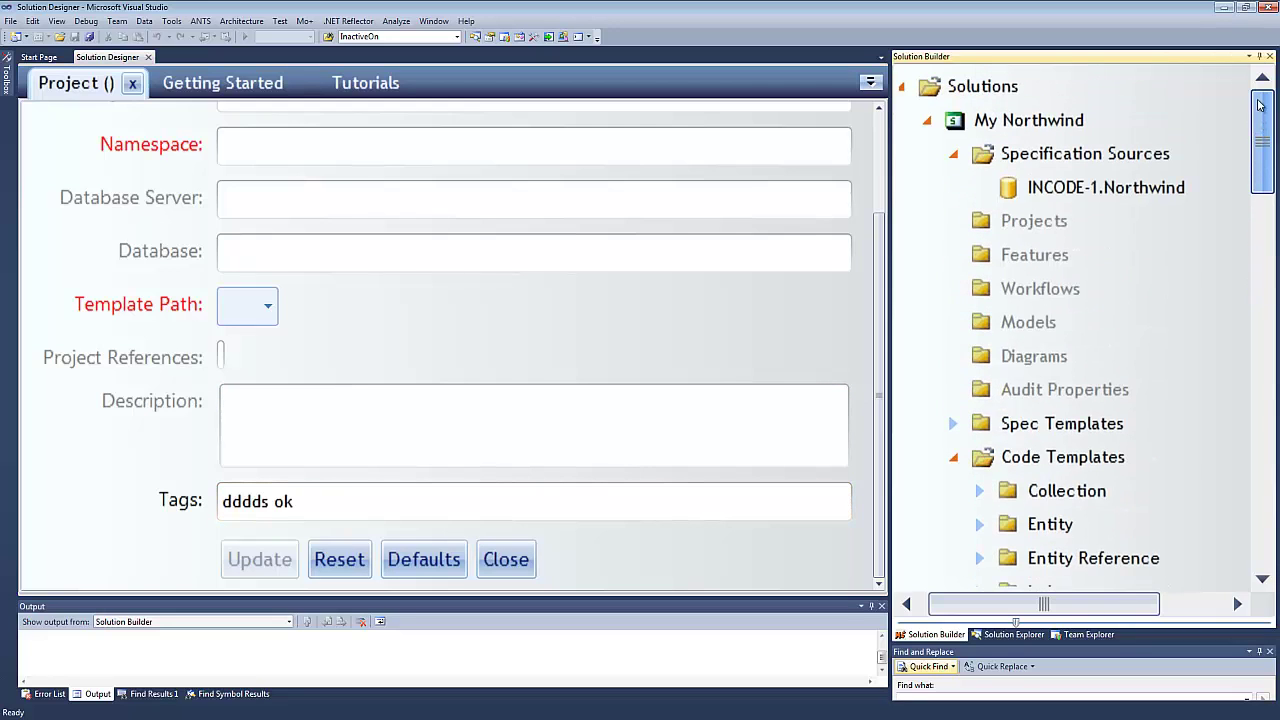
right_click(1036, 133)
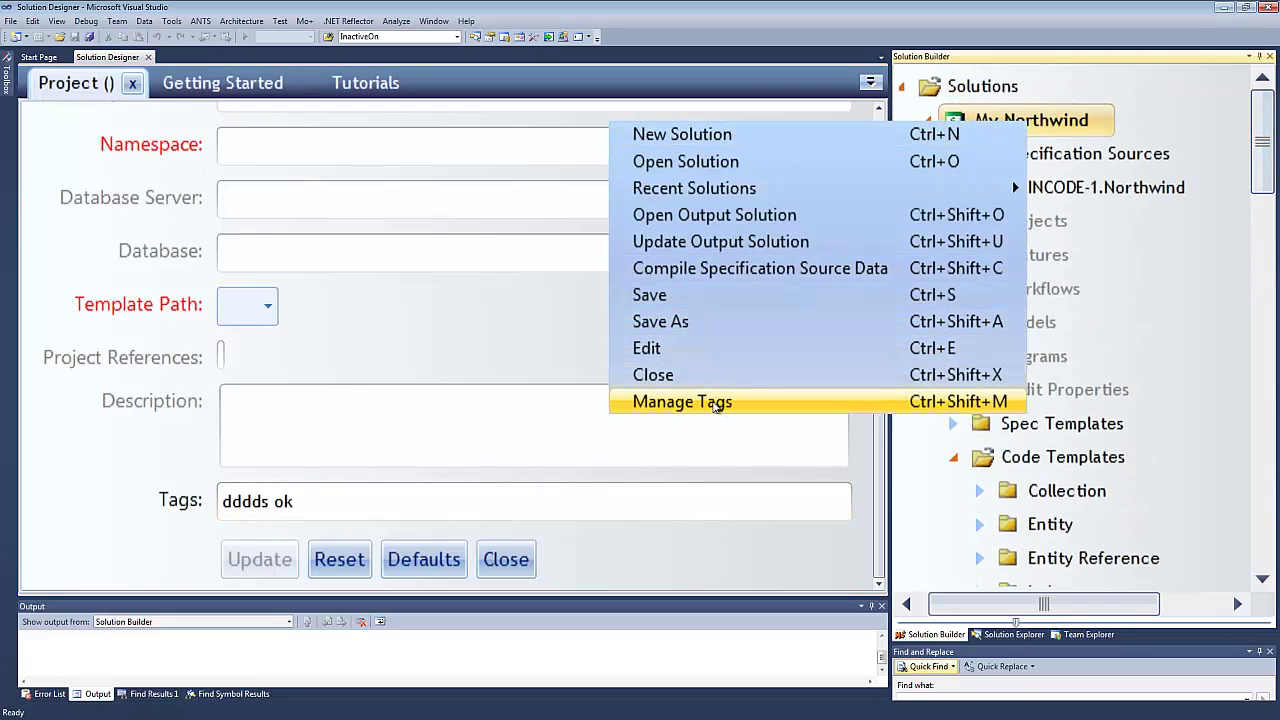
left_click(453, 420)
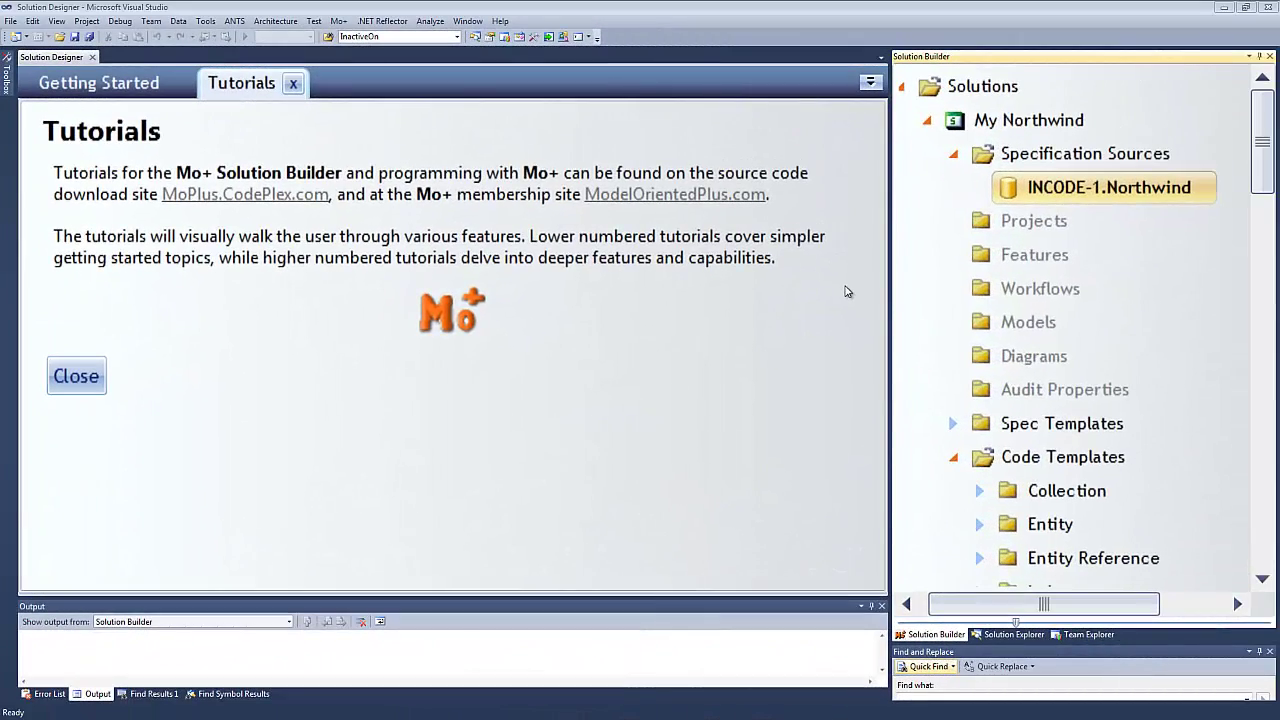
- Start a new project named Business Logic Layer with the namespace Northwind.BLL
right_click(1020, 221)
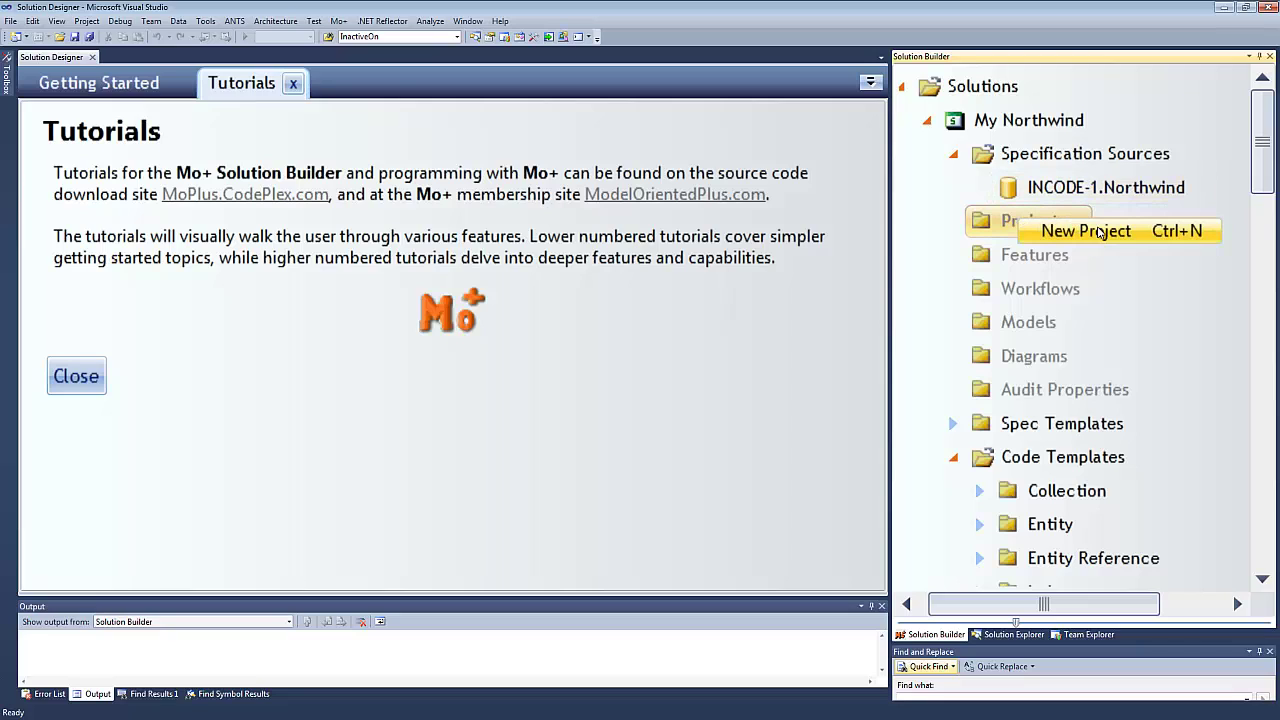
left_click(1097, 231)
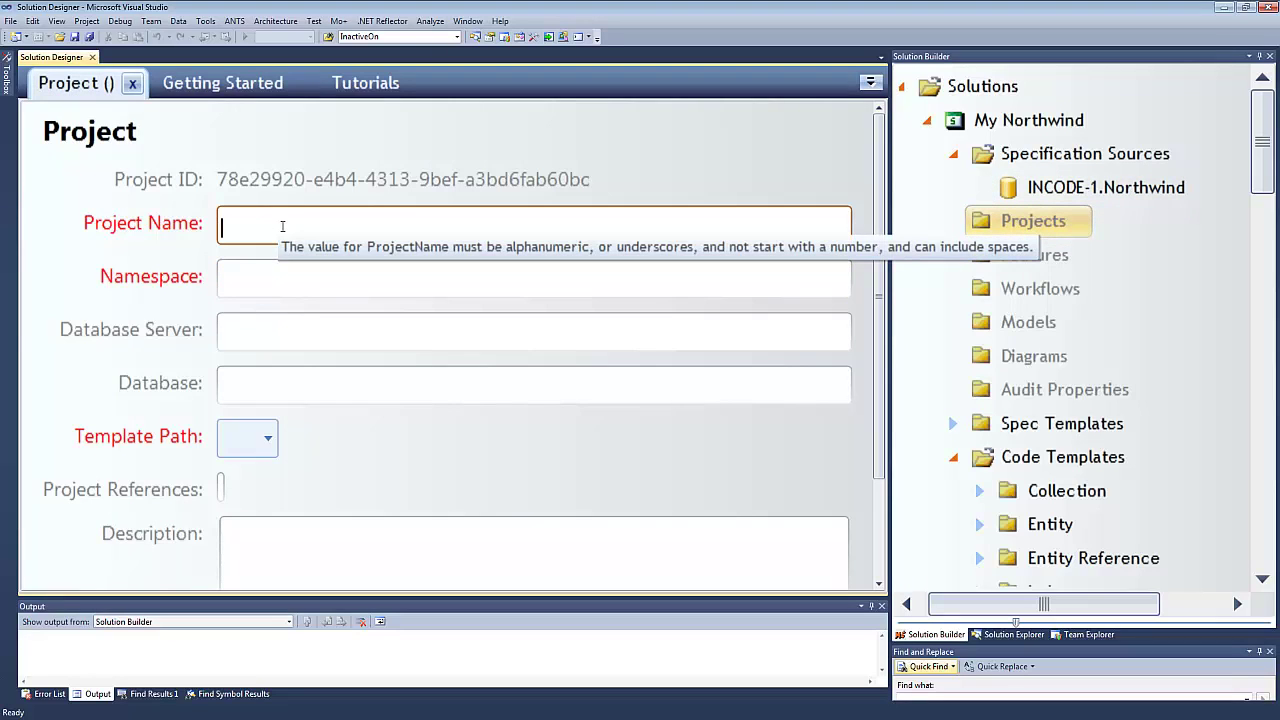
type("Busines")
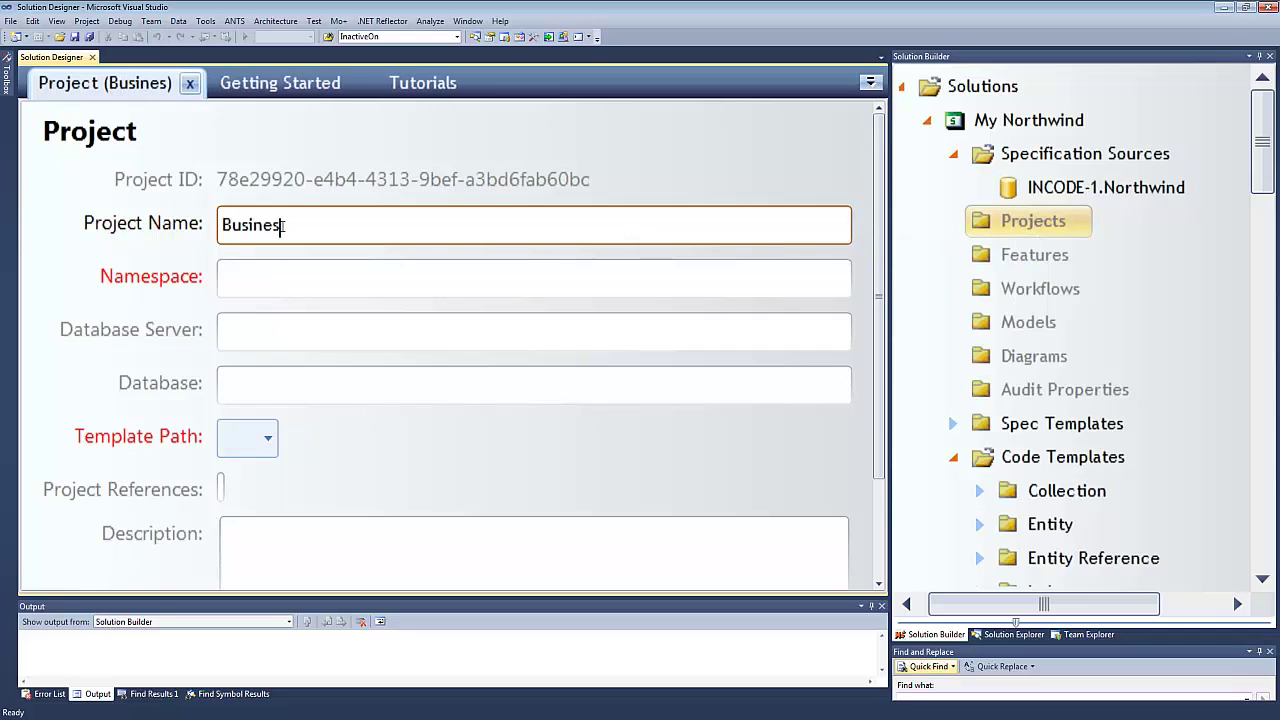
type("s Logic Layer")
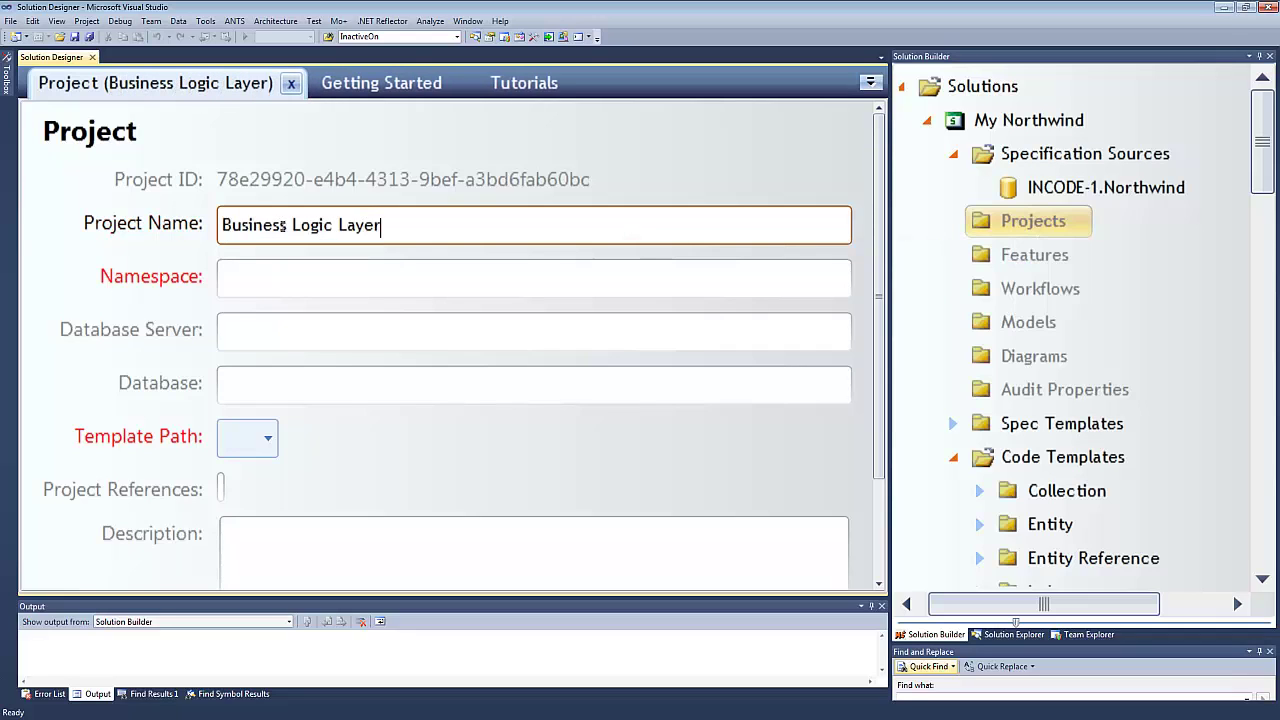
key("Tab")
type("Nort")
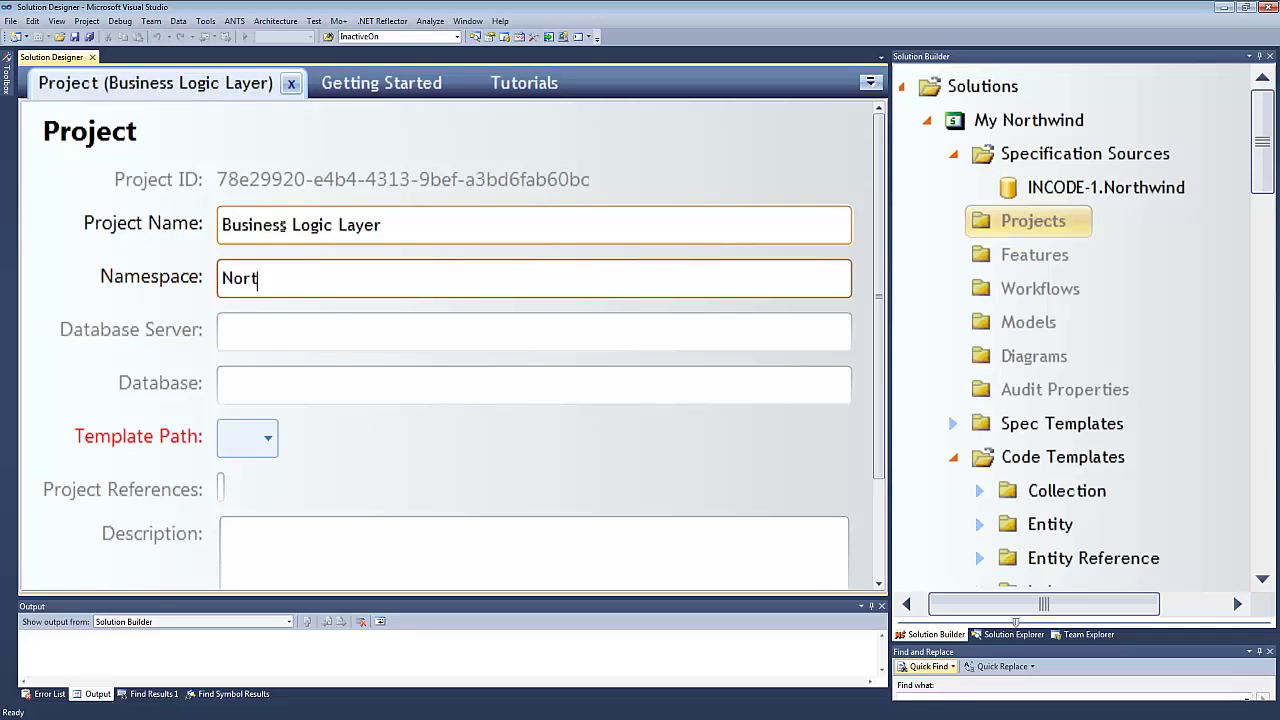
type("hwind.BLL")
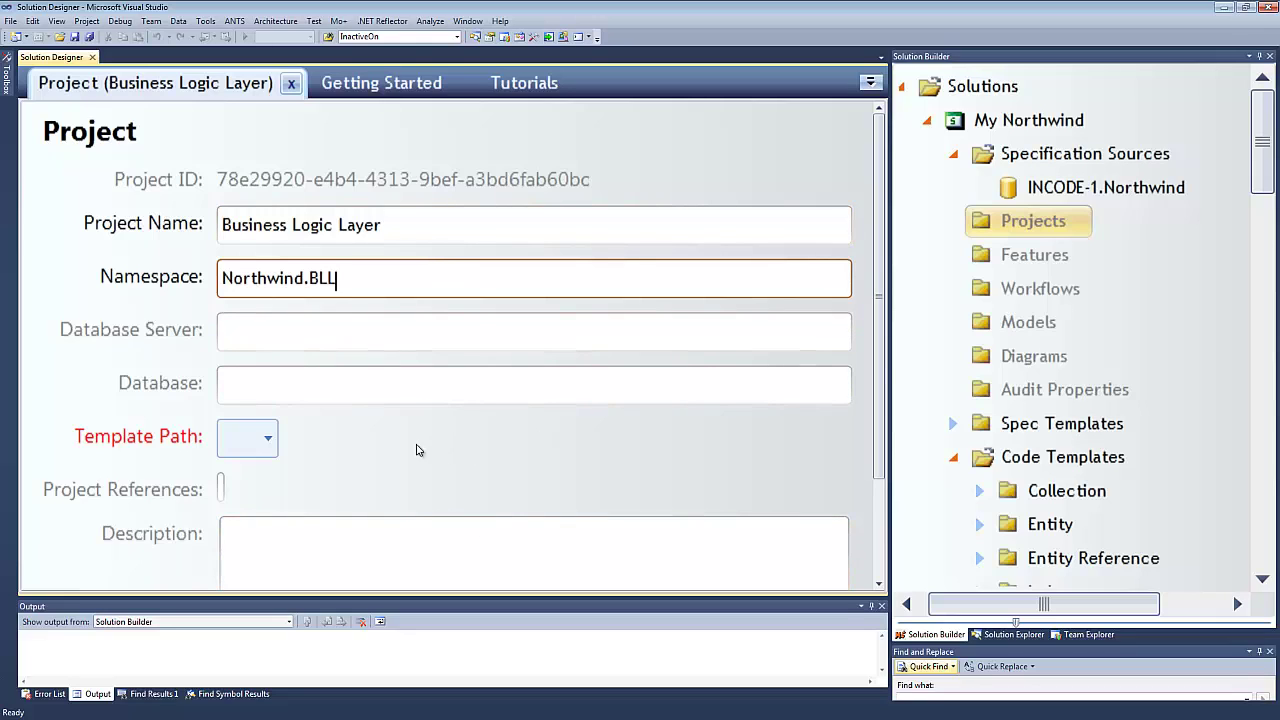
- Assign the Project.EntityFramework template to the Business Logic Layer project and set its database to Northwind on server INCODE-1
left_click(271, 442)
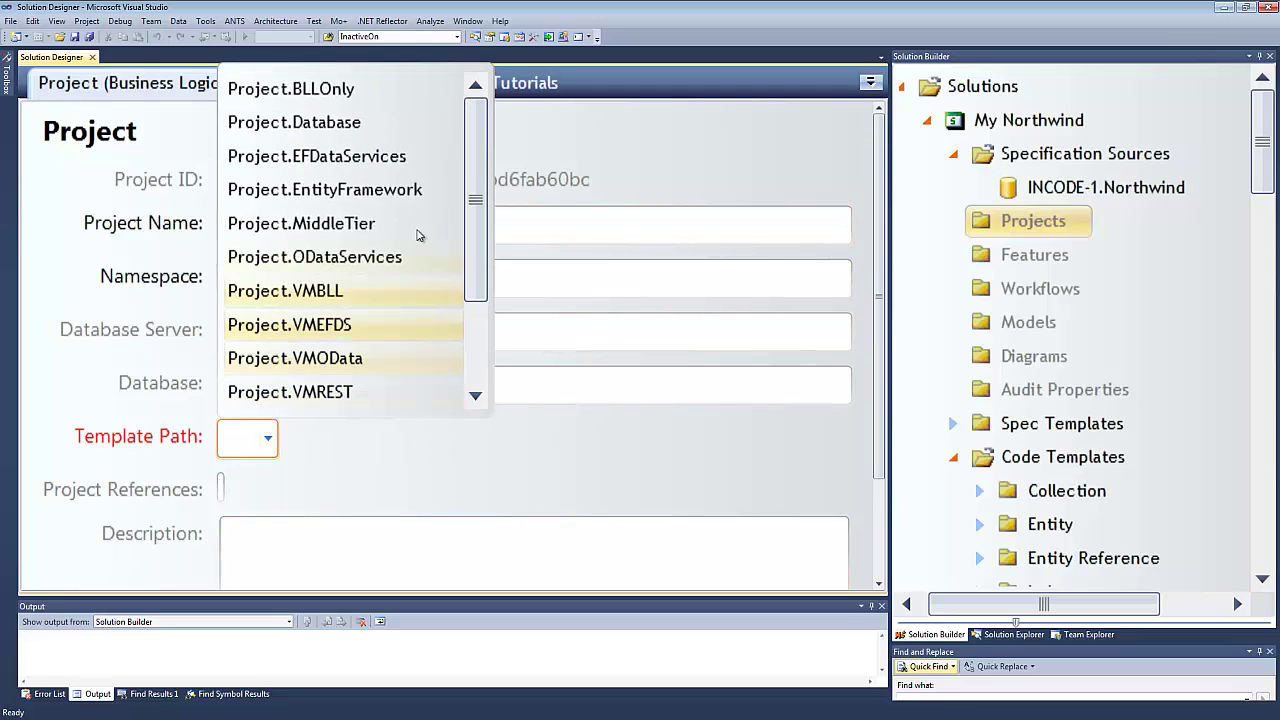
left_click(338, 190)
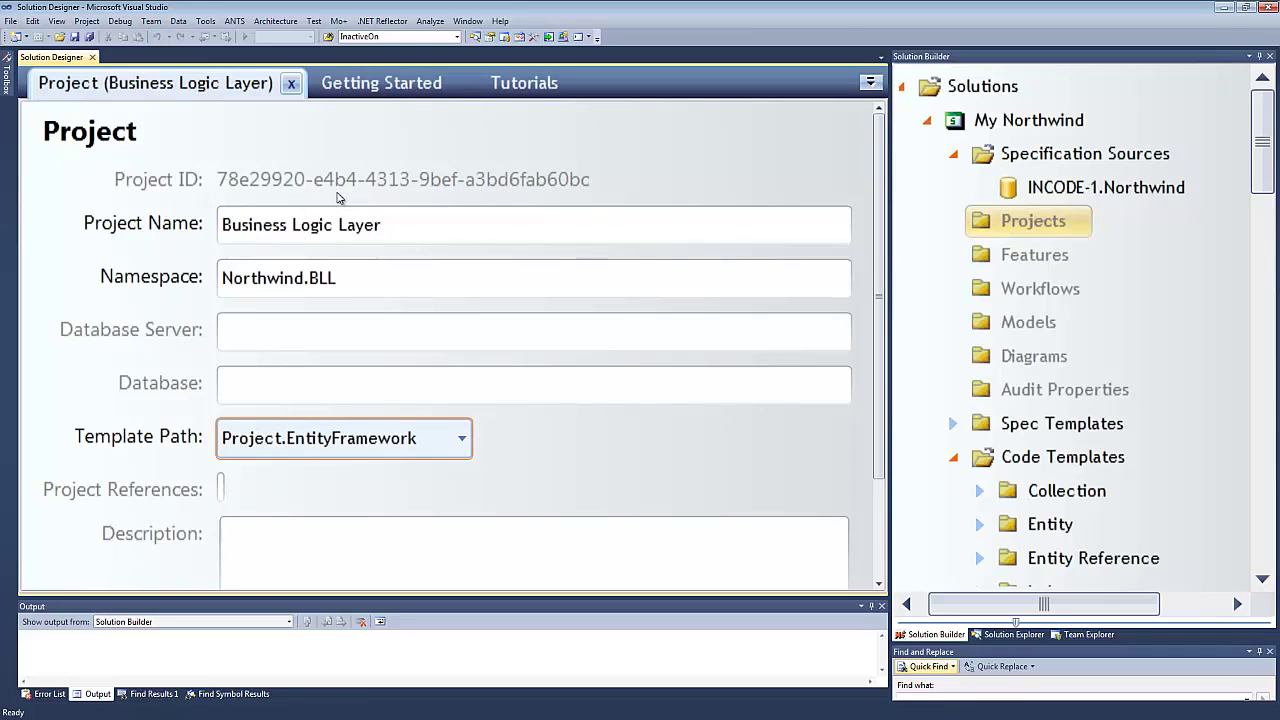
left_click(322, 327)
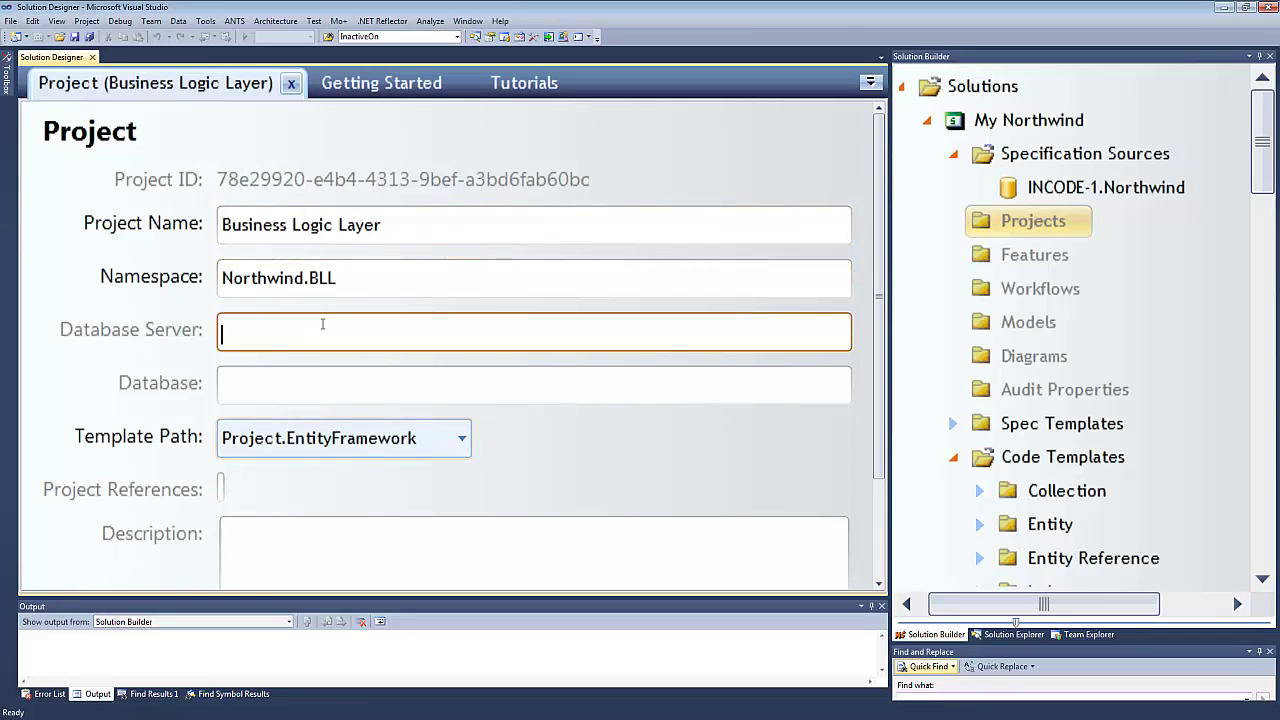
type("INCODE")
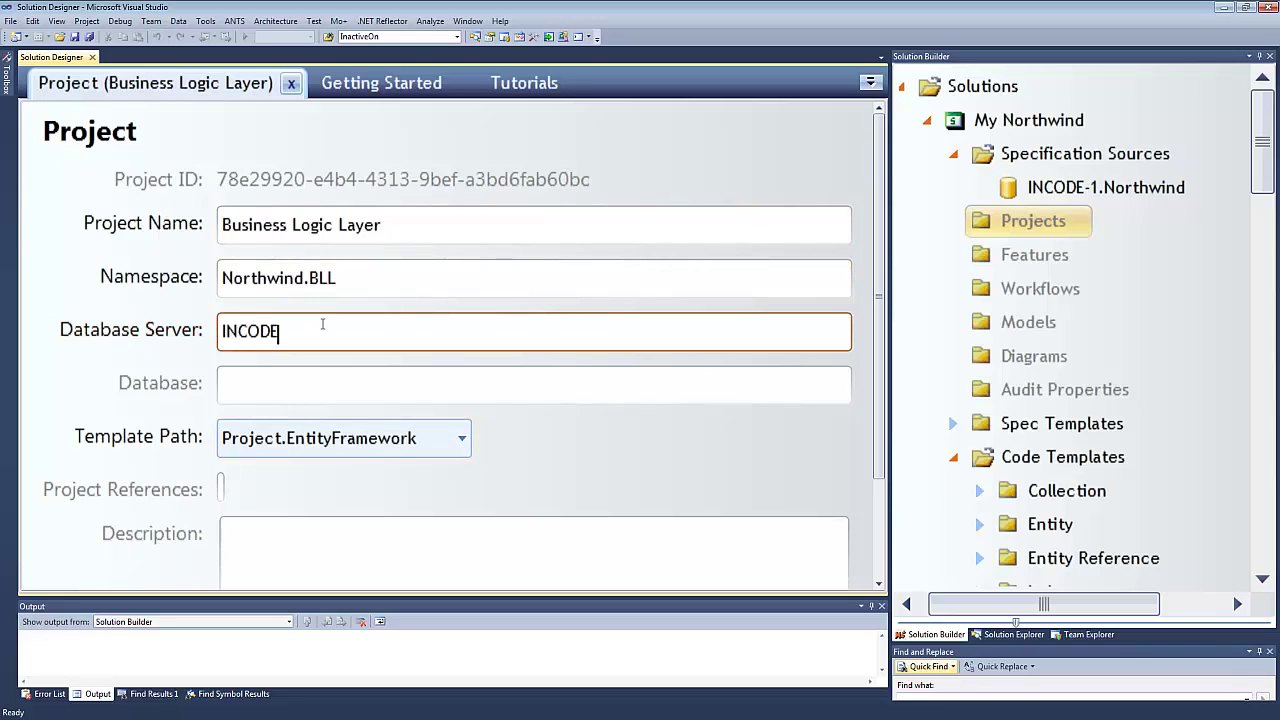
type("-1")
key("Tab")
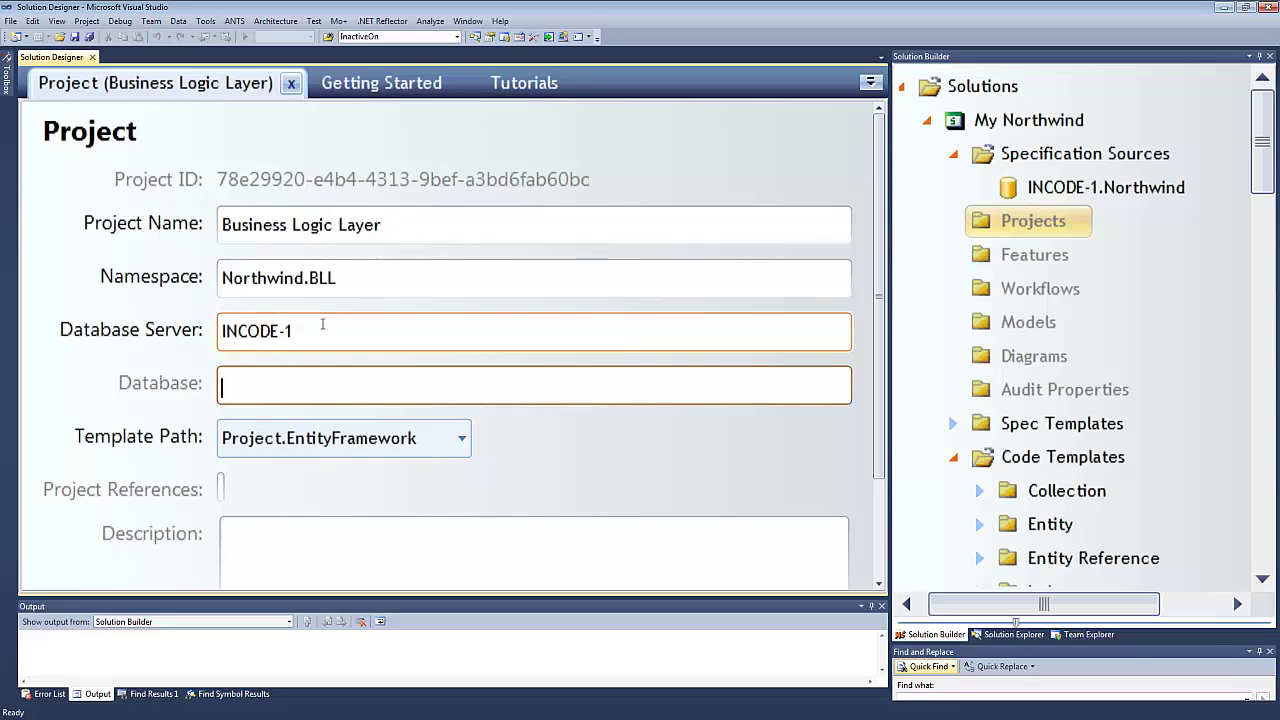
type("Northwind")
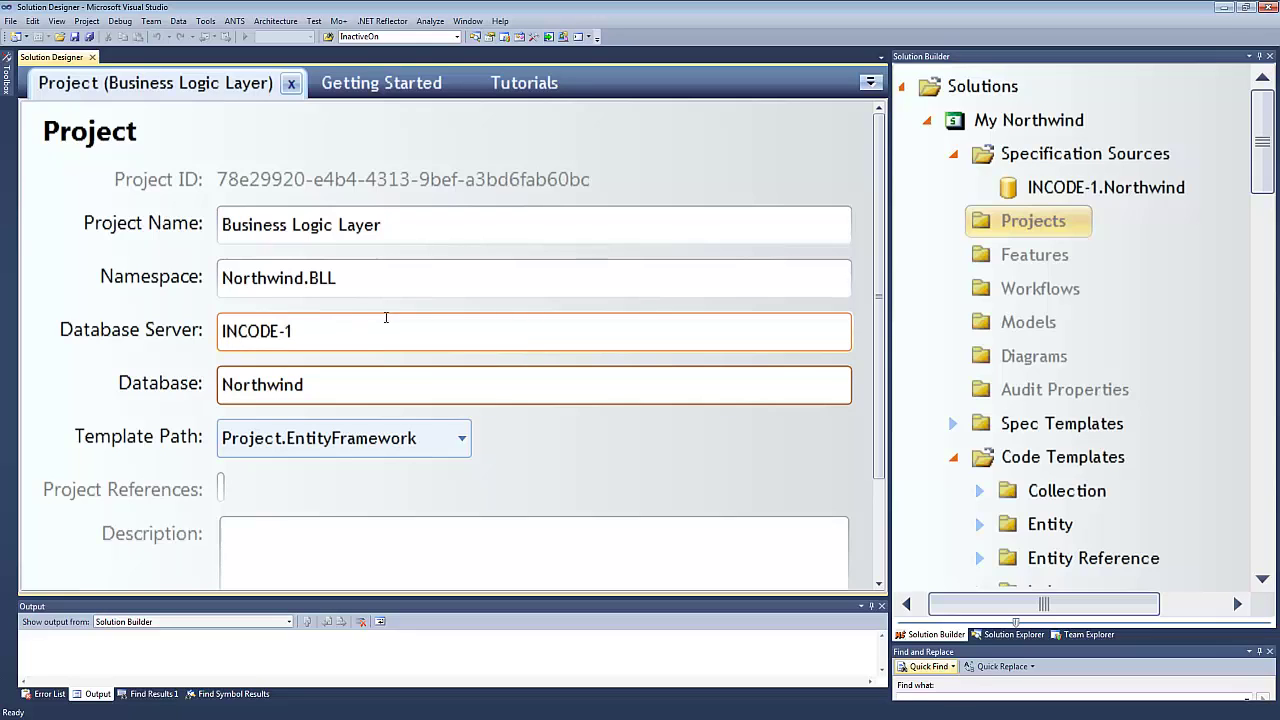
- Tag the Business Logic Layer project with BLL and apply its settings
scroll(490, 290, "down", 1)
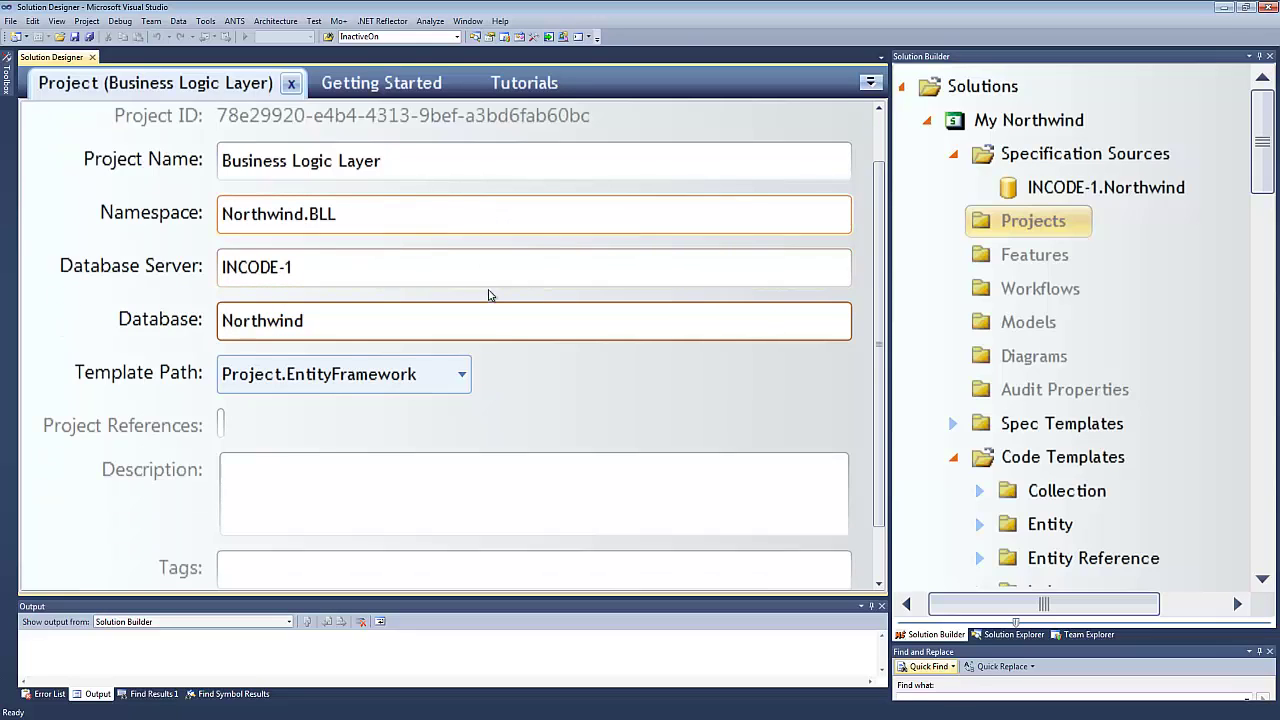
scroll(490, 295, "down", 1)
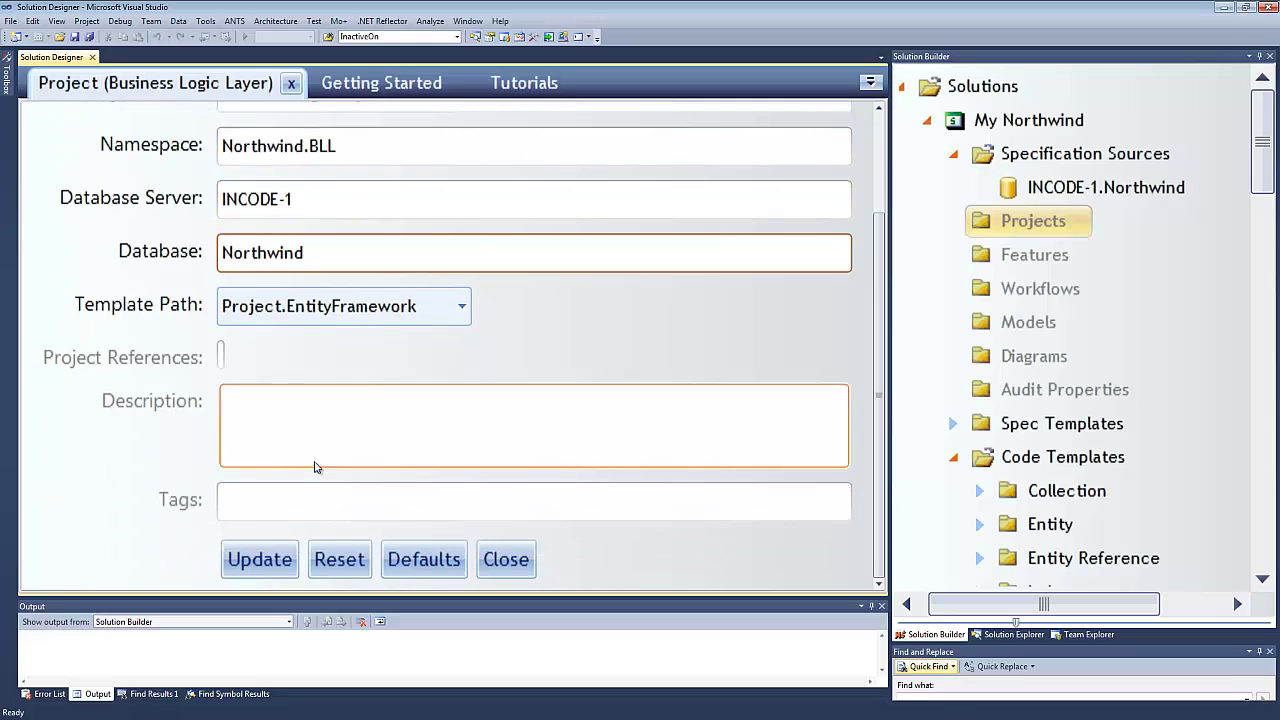
left_click(287, 497)
type("BLL")
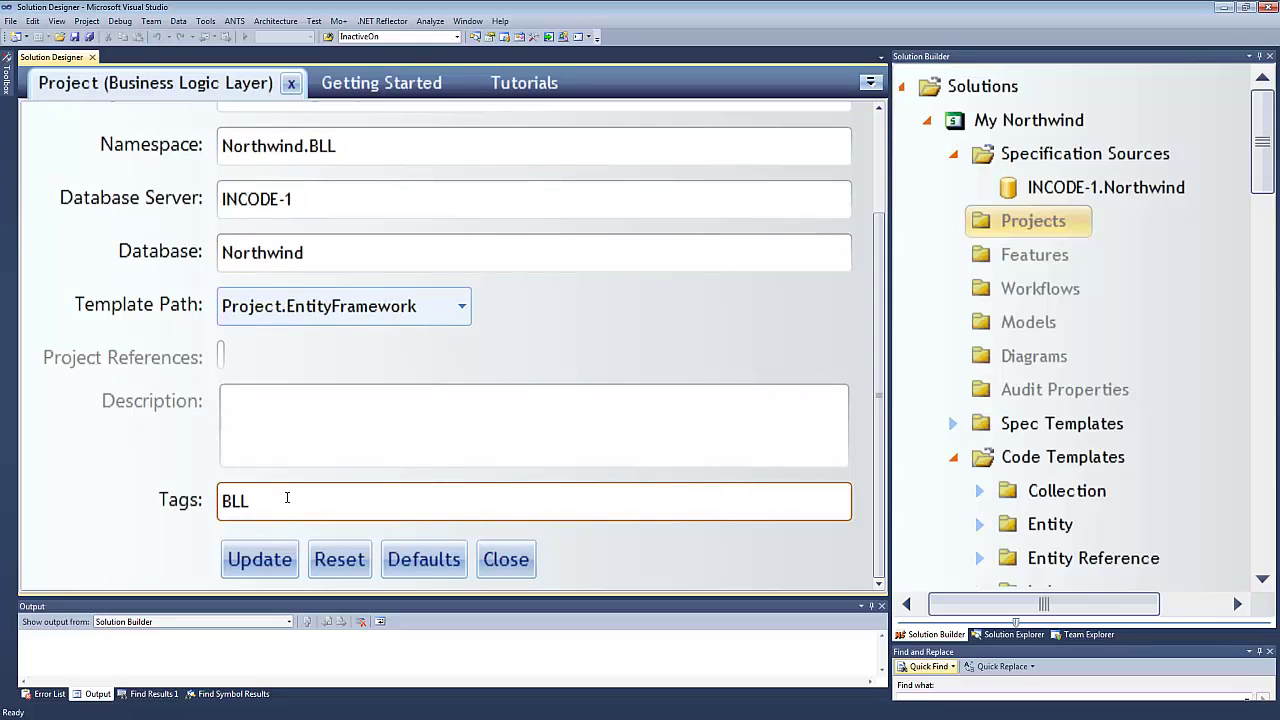
key("alt+u")
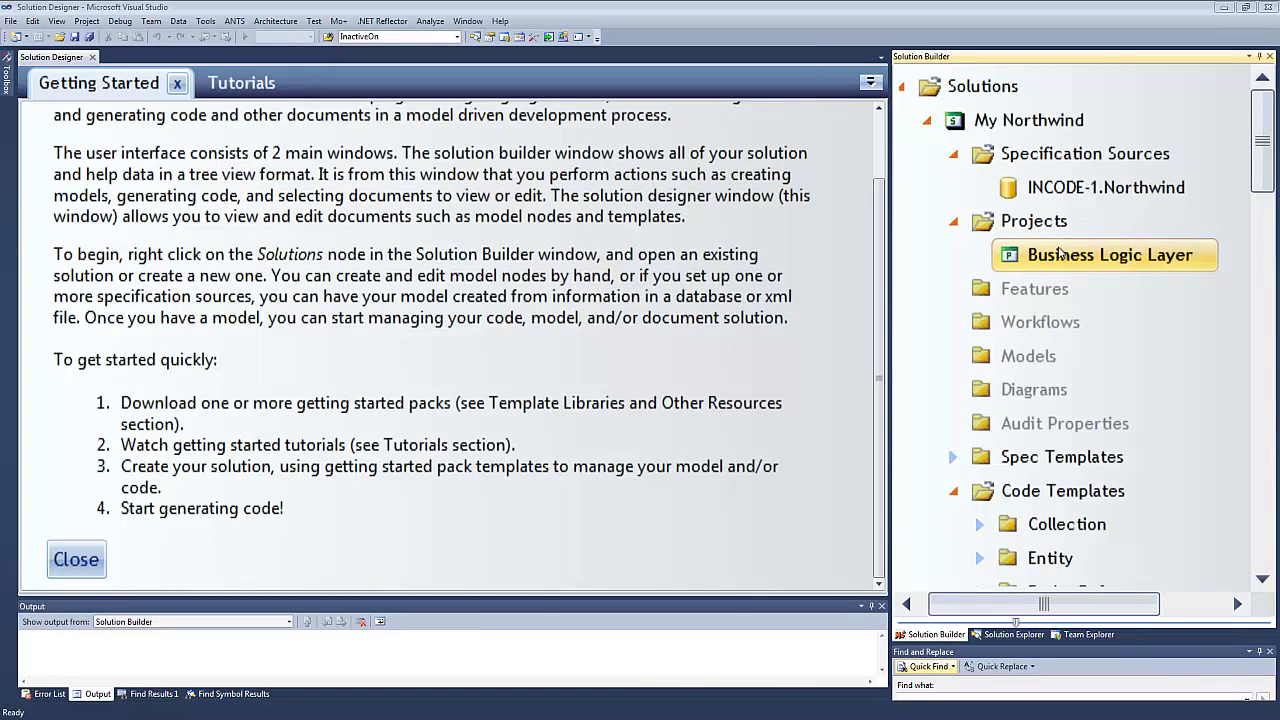
- Start a new project named Data Services with the namespace Northwind.DS
right_click(1058, 254)
left_click(1152, 273)
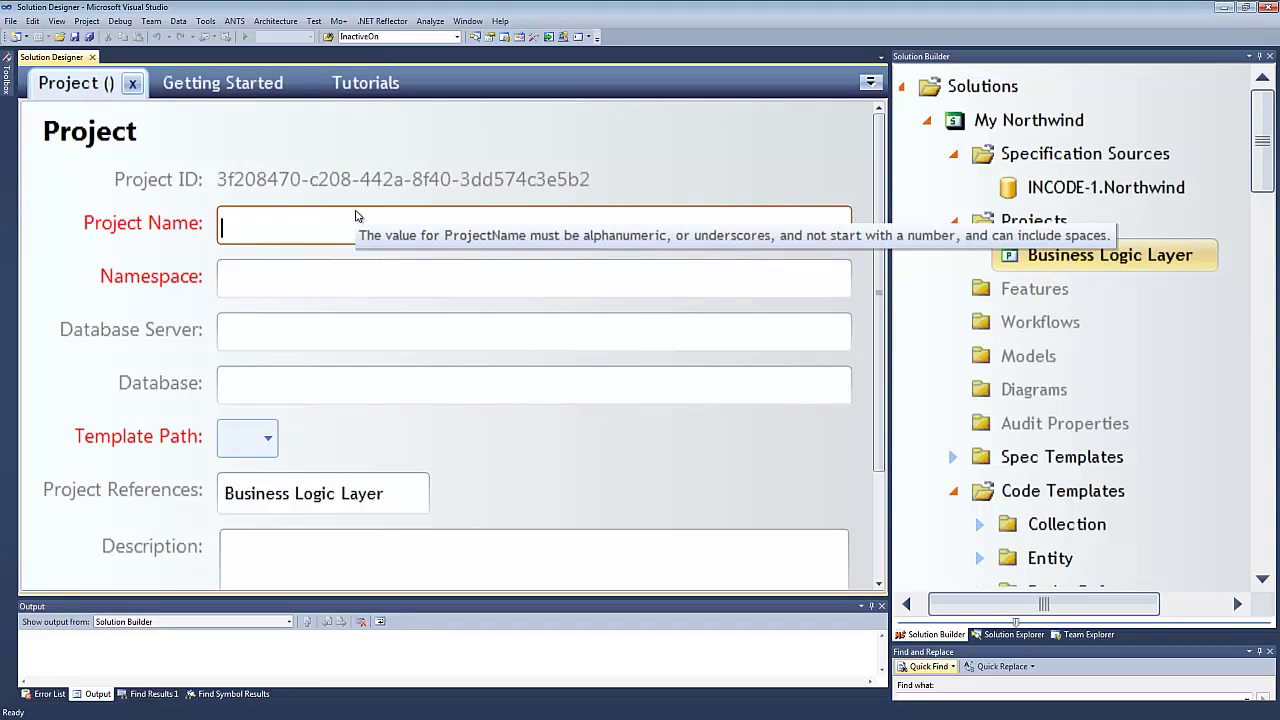
type("Da")
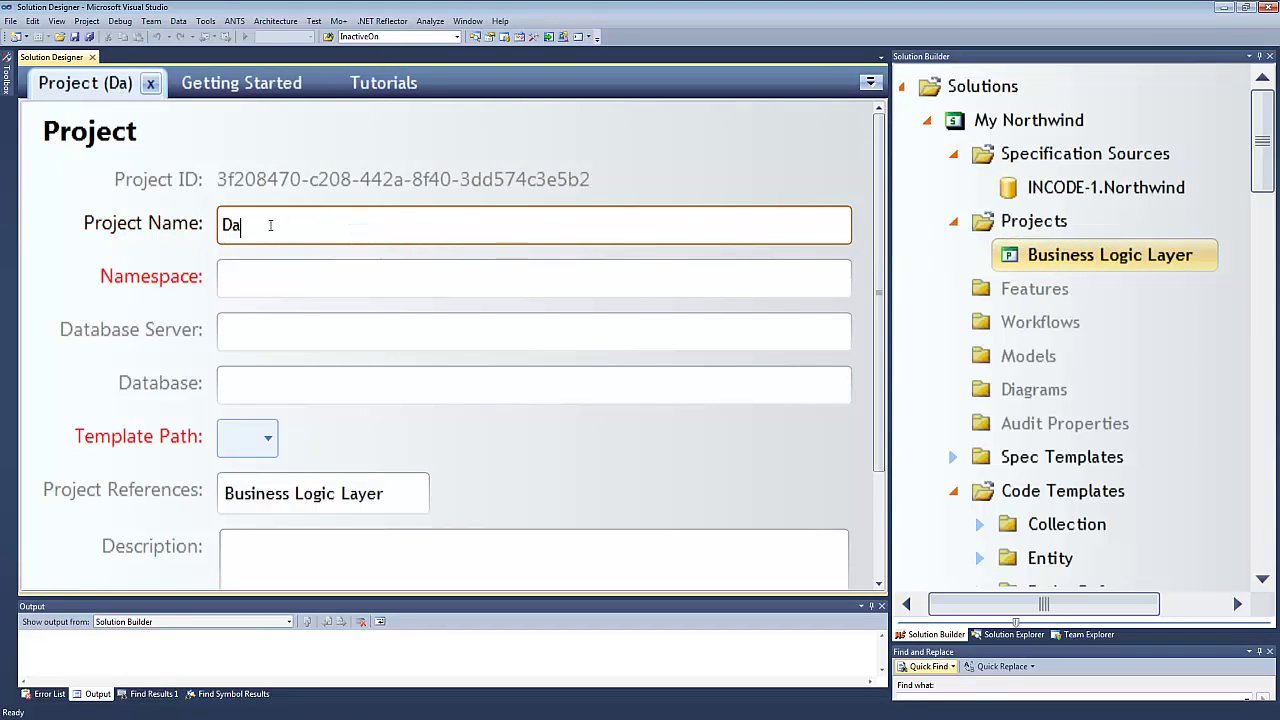
type("ta Services")
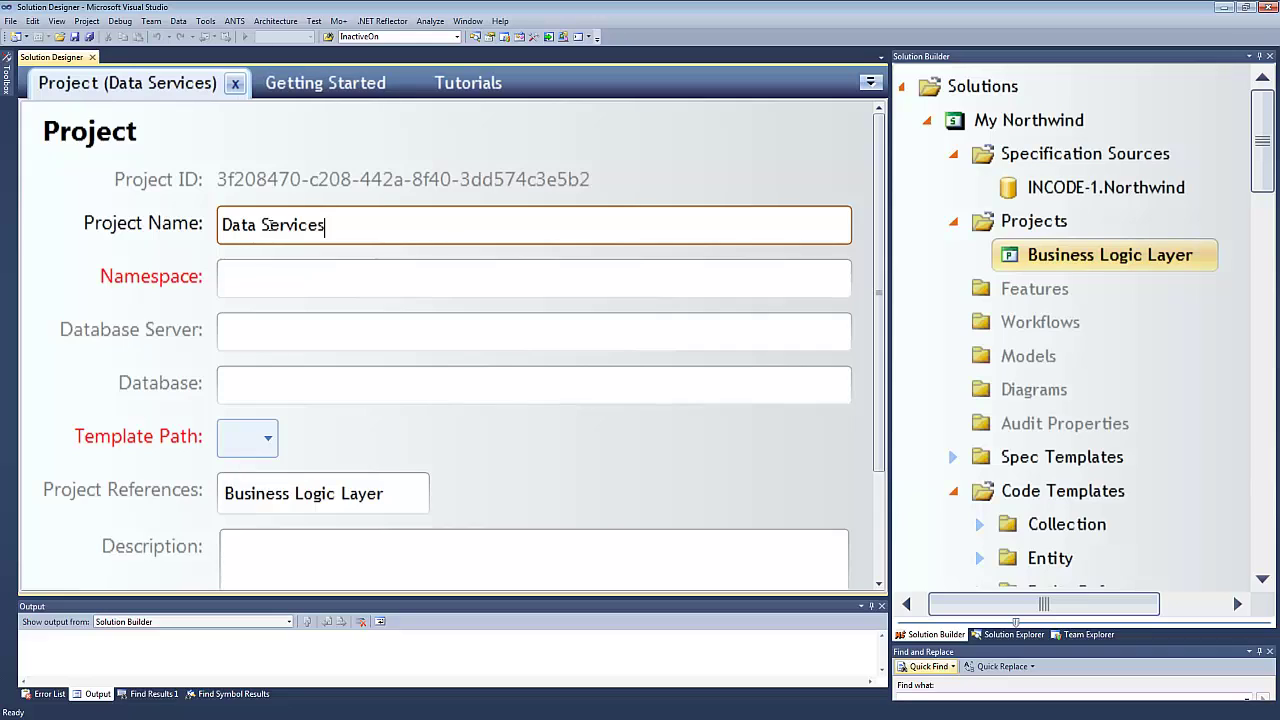
key("Tab")
type("N")
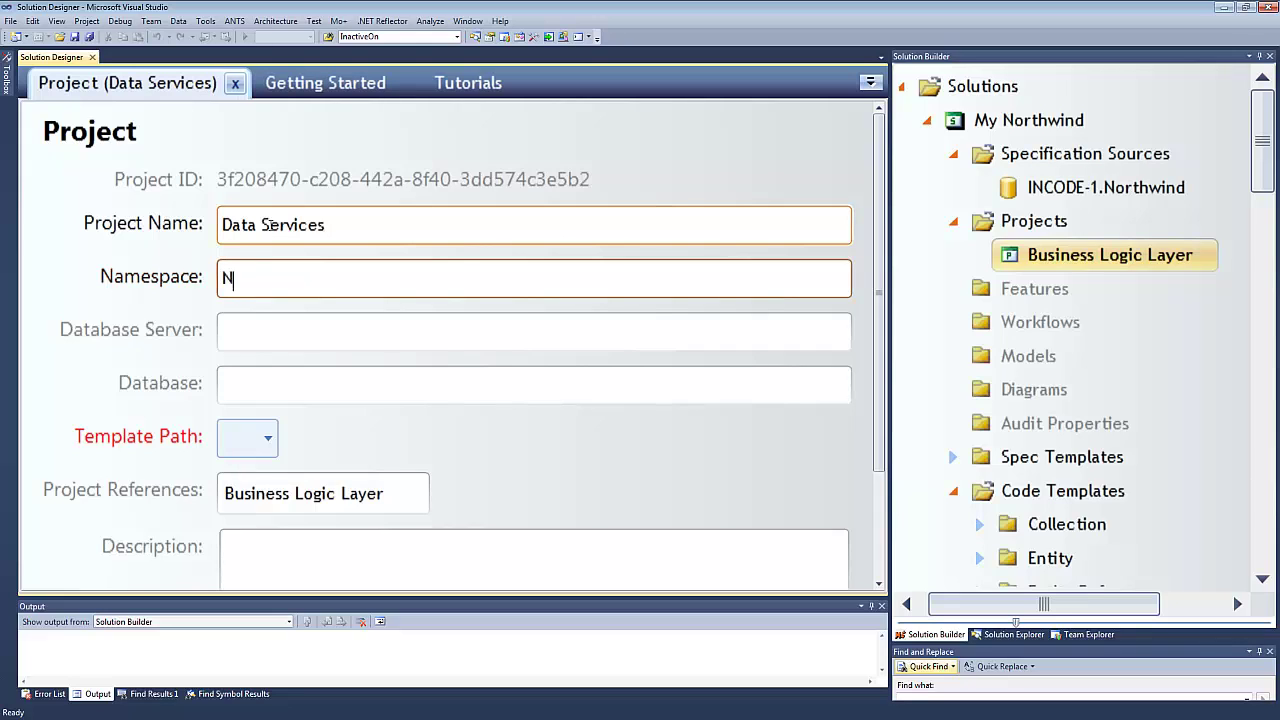
type("orthwind.DS")
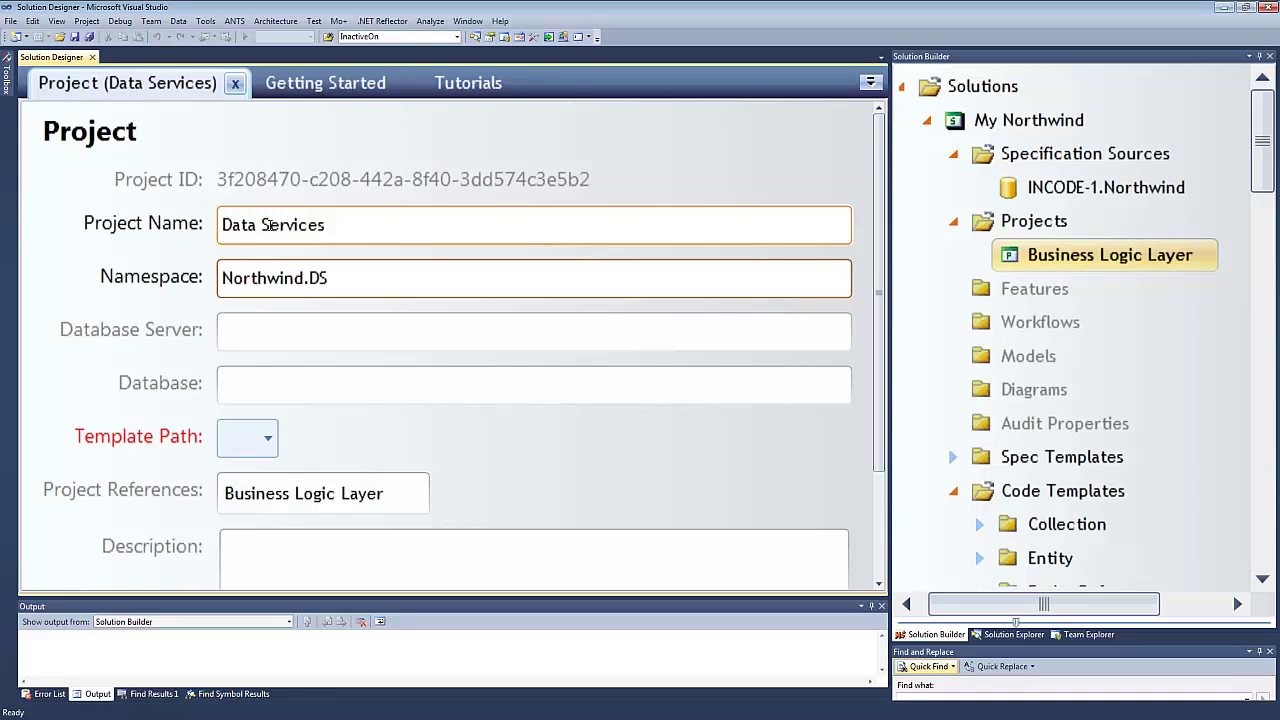
- Assign the Project.EFDataServices template to the Data Services project and set its database to Northwind on server INCODE-1
left_click(265, 438)
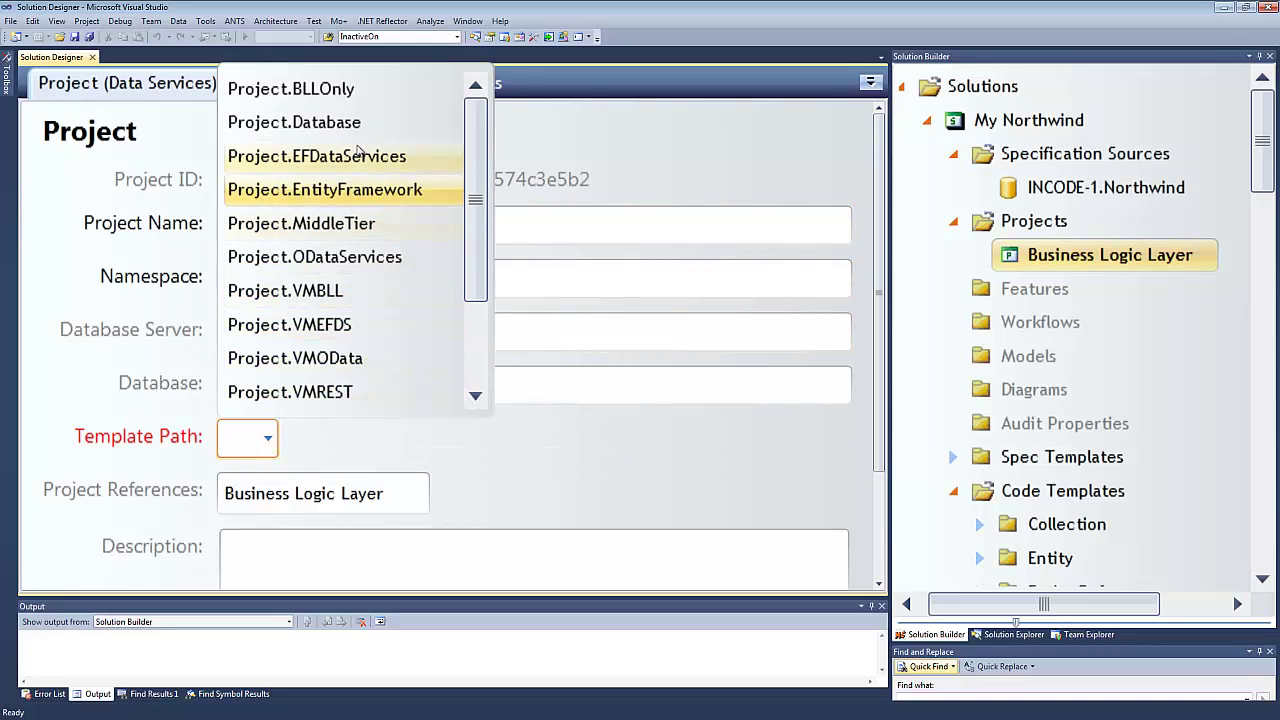
left_click(316, 156)
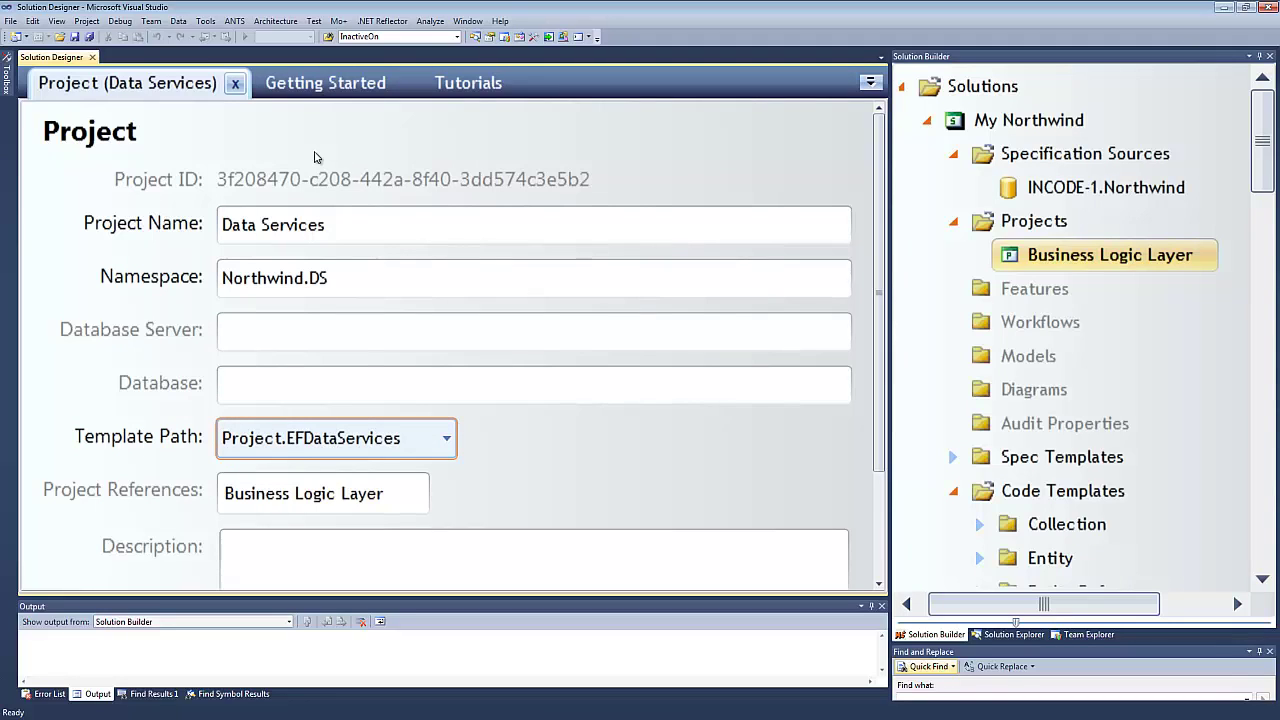
left_click(348, 343)
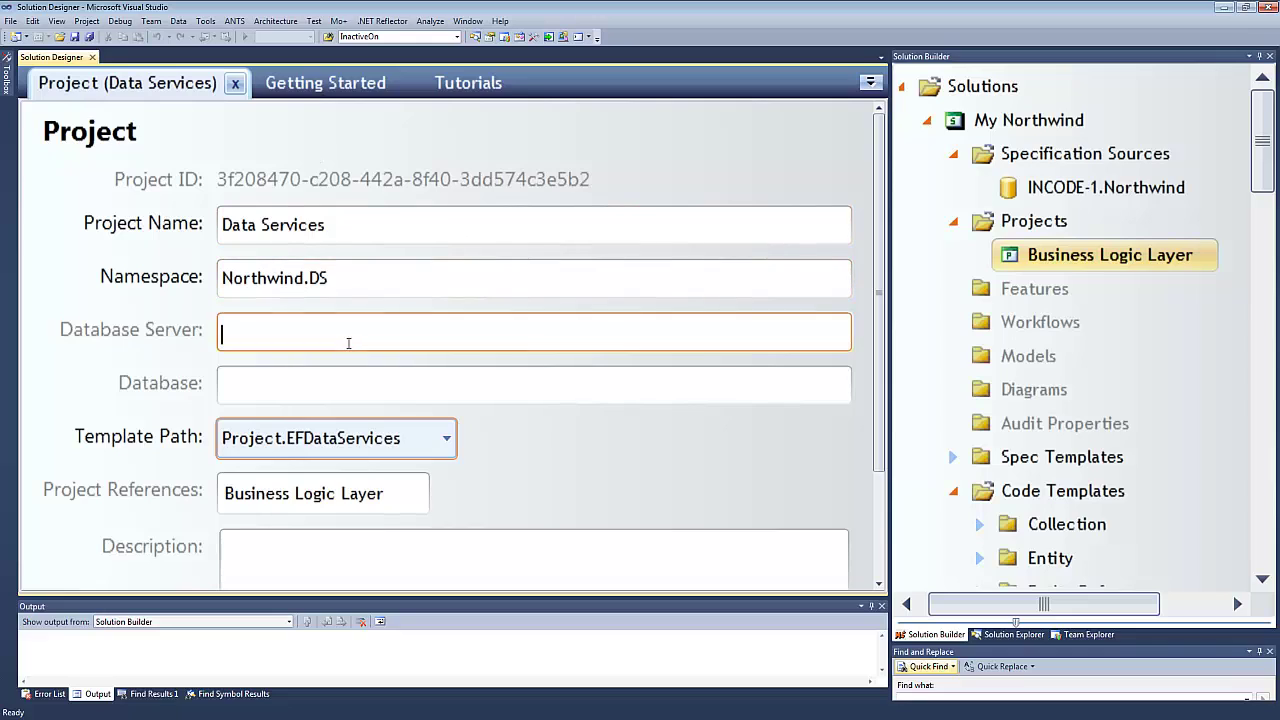
type("INCO")
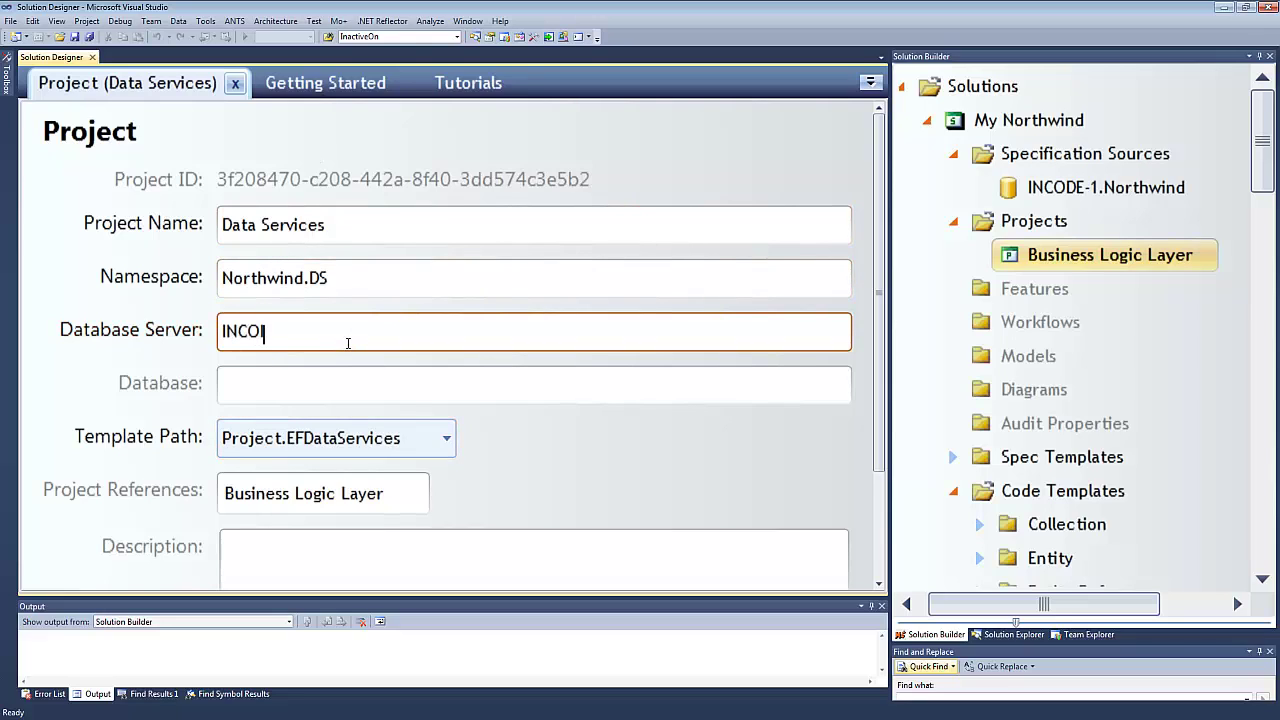
type("DE-1")
key("Tab")
type("Nor")
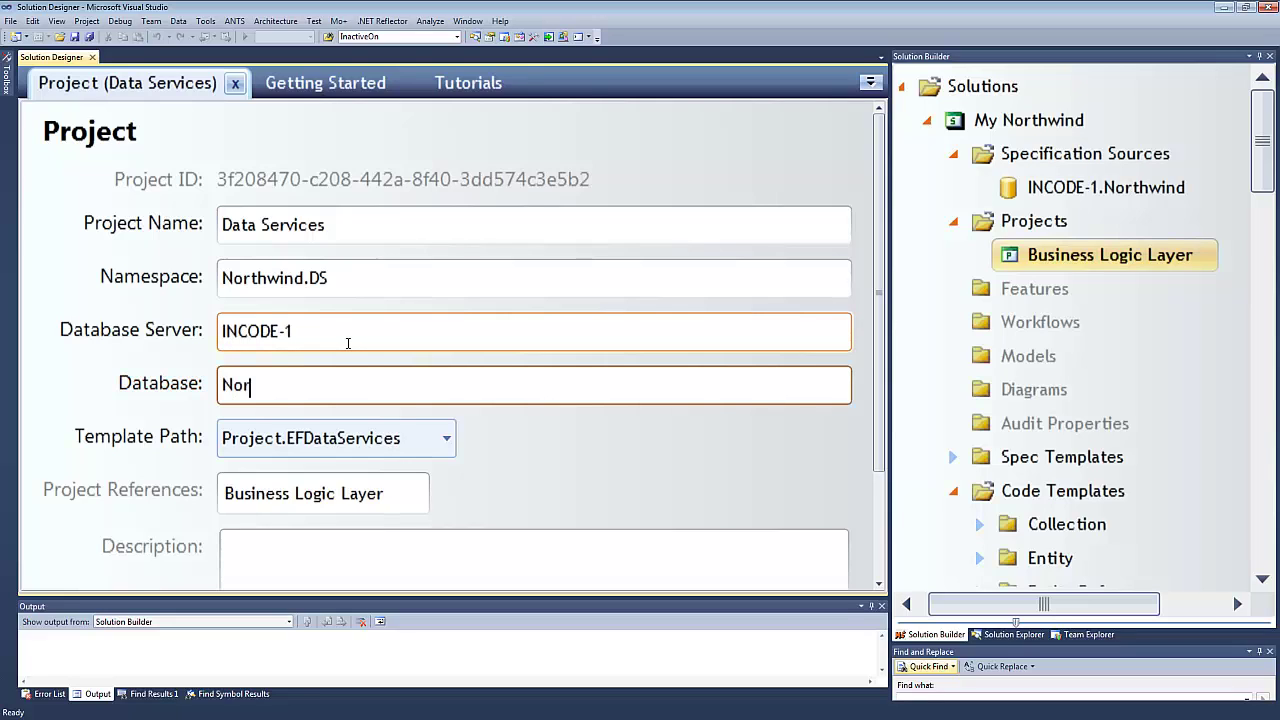
type("thwind")
- Make the Data Services project reference the Business Logic Layer project
left_click(290, 493)
left_click(655, 329)
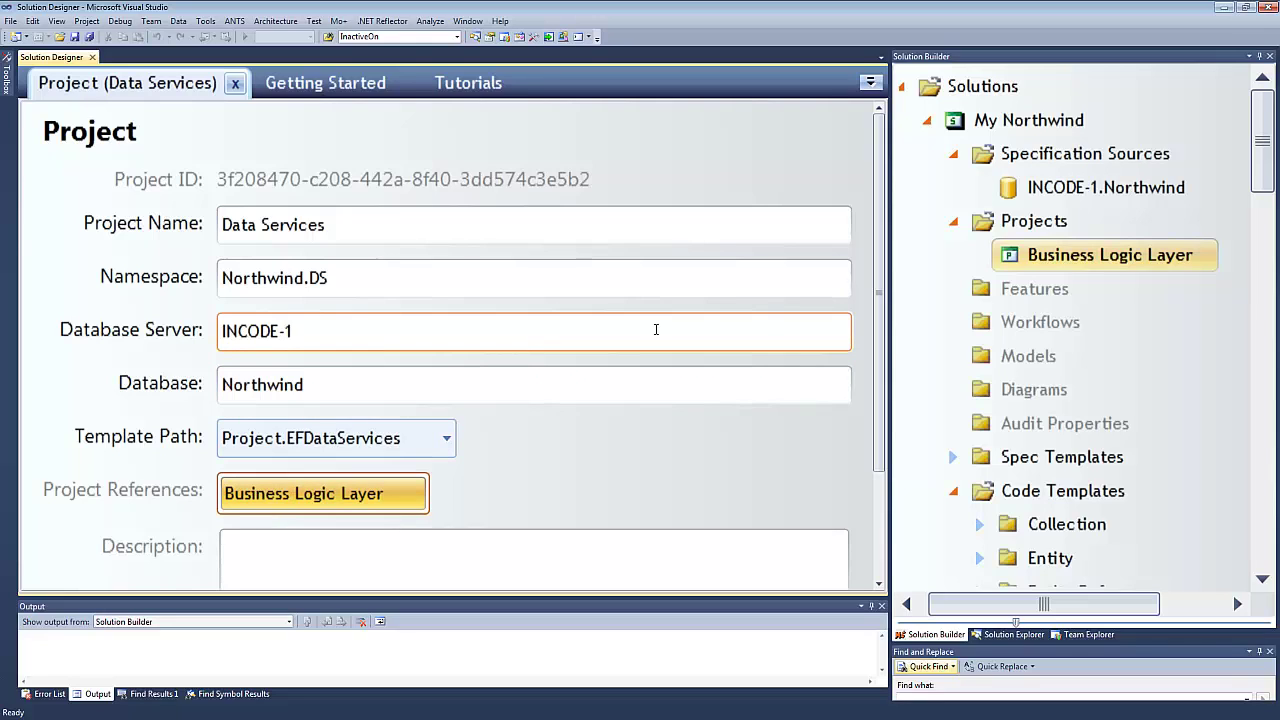
left_click(654, 384)
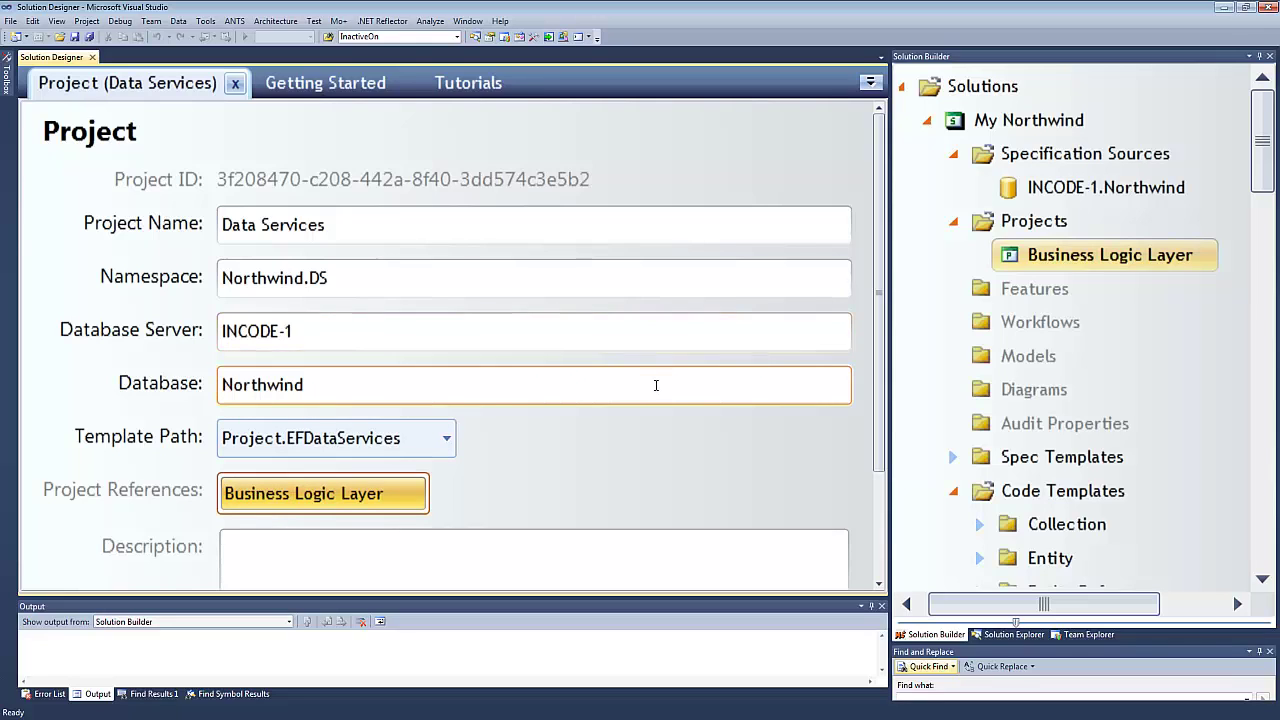
- Tag the Data Services project with DS and apply its settings
scroll(626, 414, "down", 2)
left_click(448, 512)
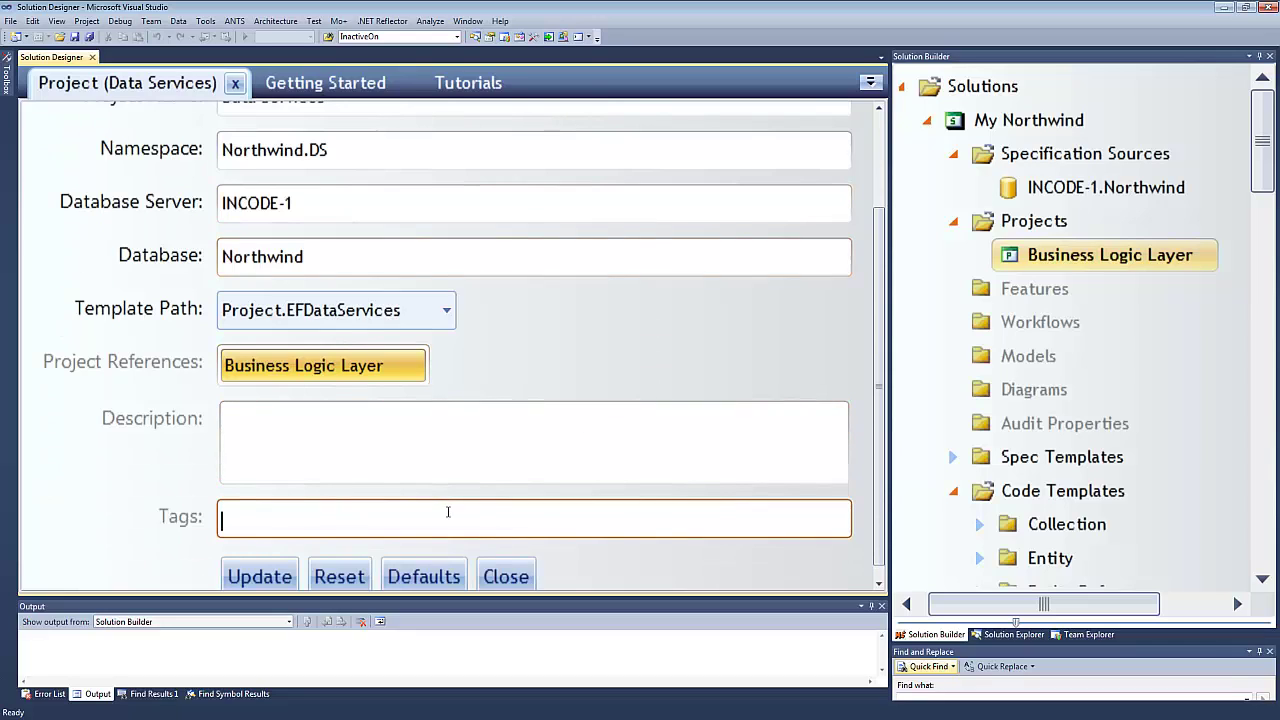
type("DS")
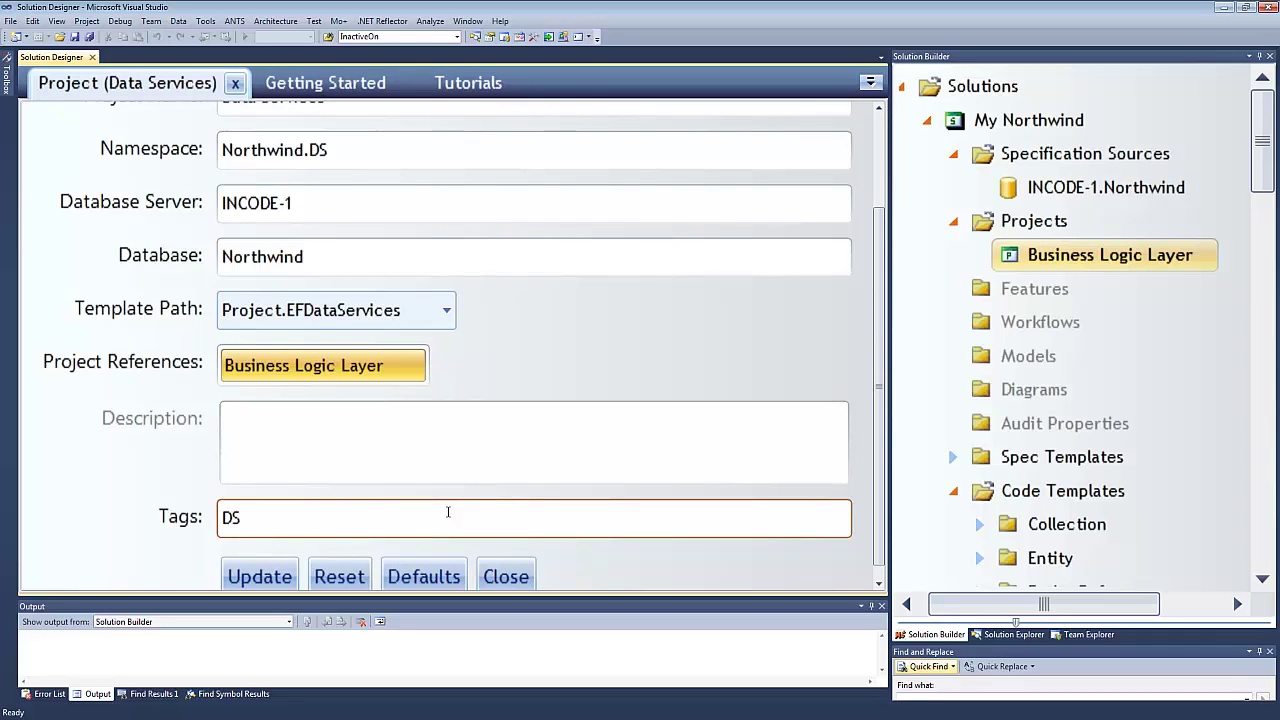
key("alt")
key("alt+u")
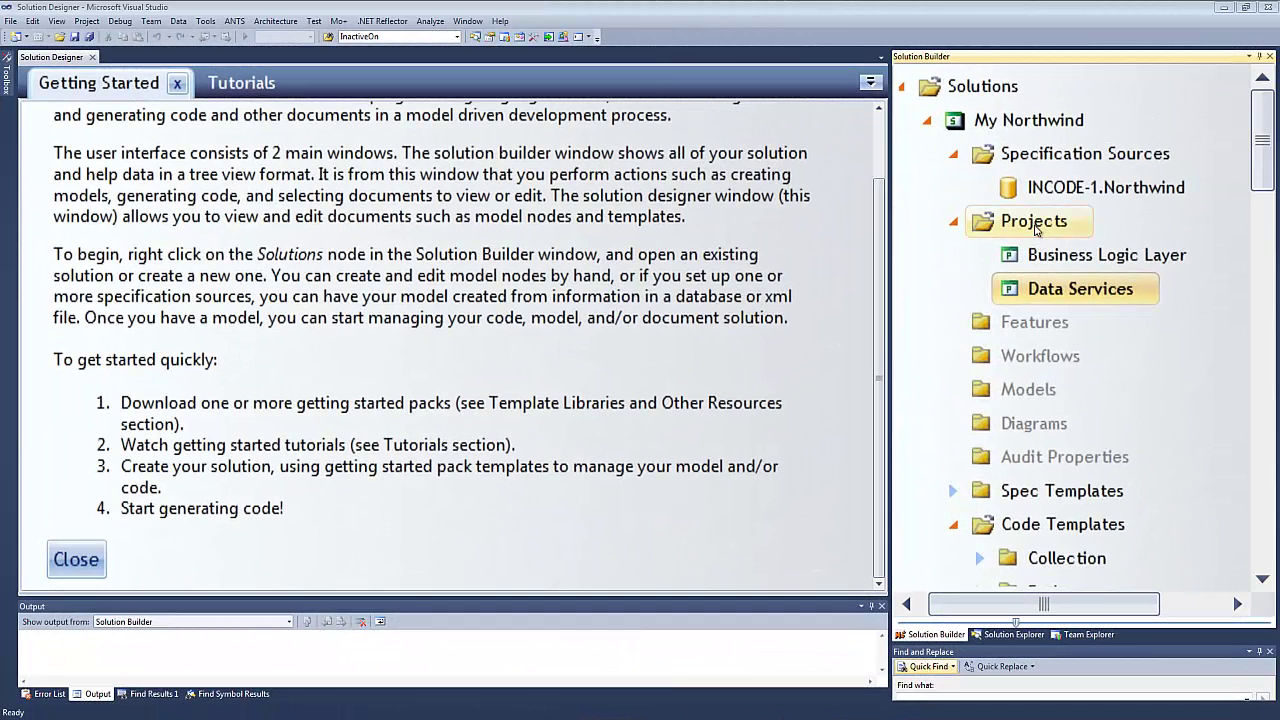
- Start a new project named View Model Layer with the namespace Northwind.VM
right_click(1034, 224)
left_click(1098, 236)
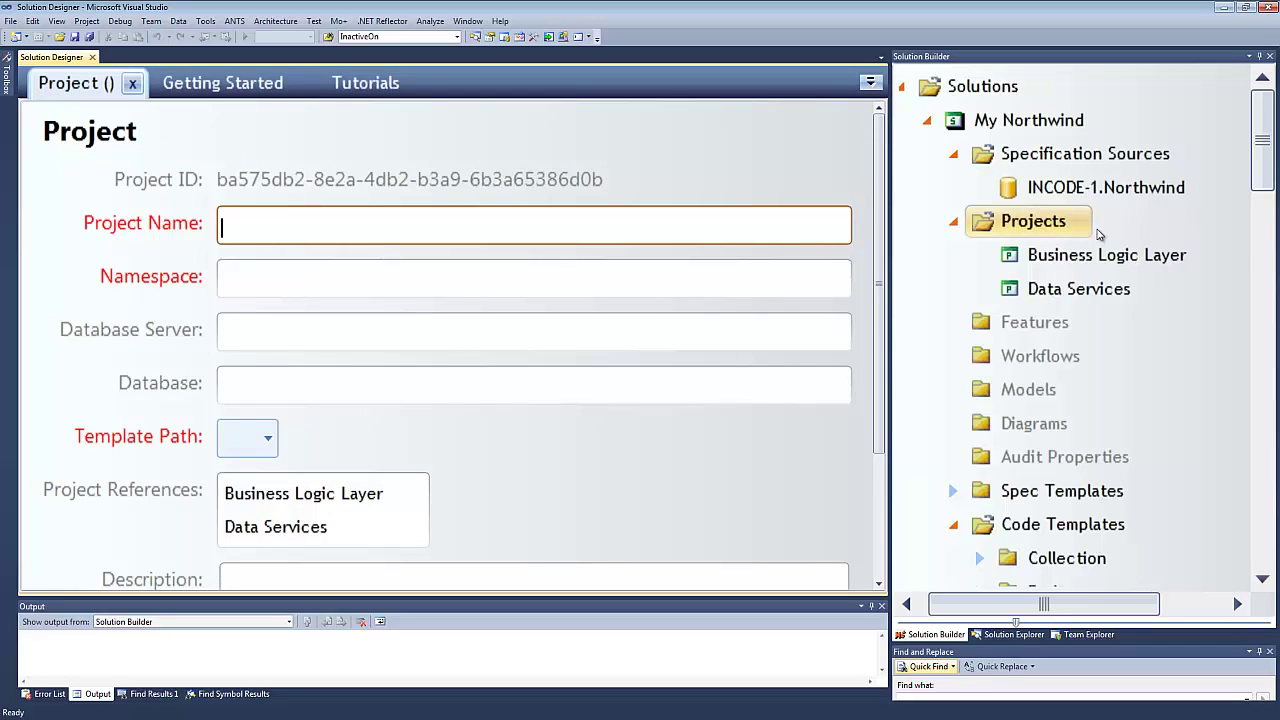
type("View Model Laa")
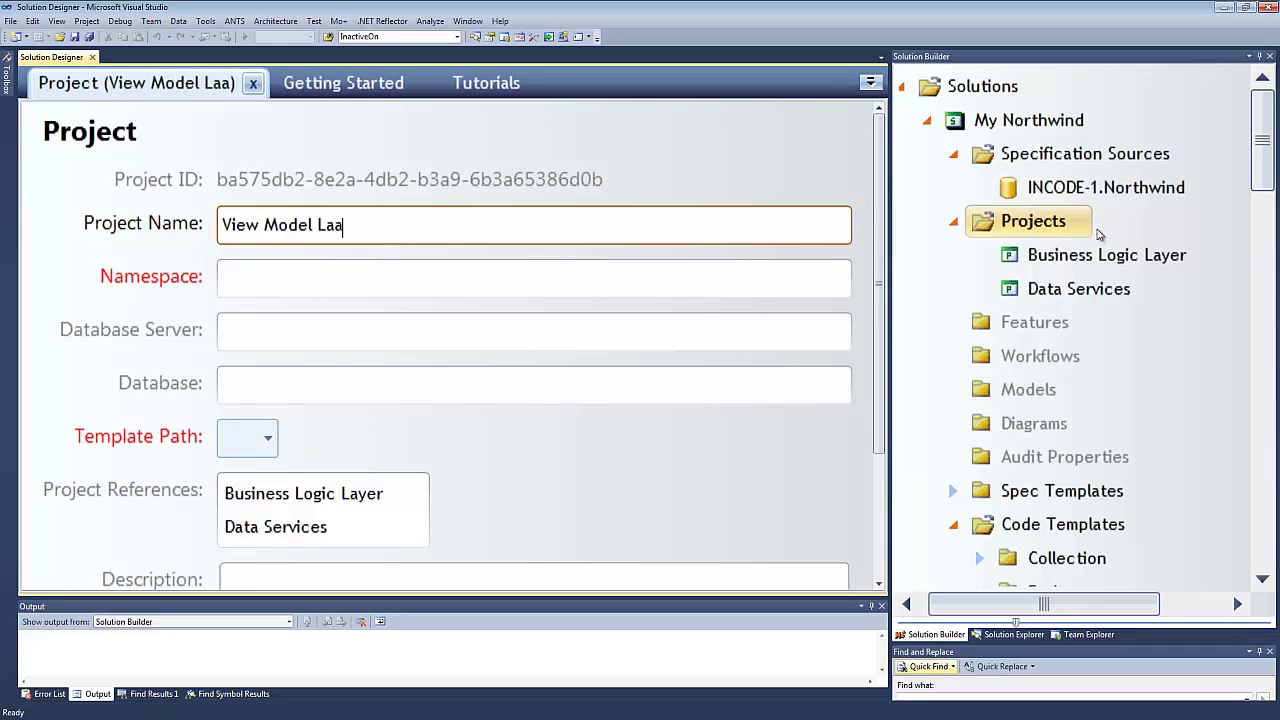
key("BackSpace")
type("yer")
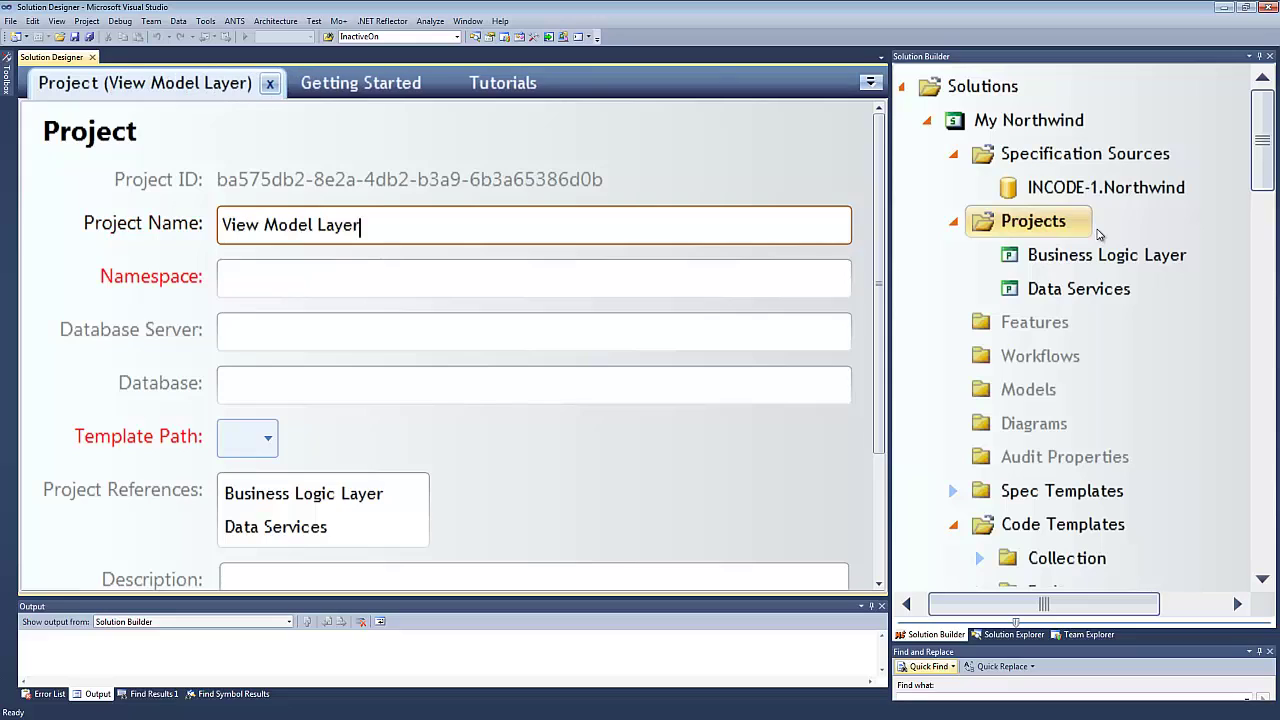
key("Tab")
type("Northwi")
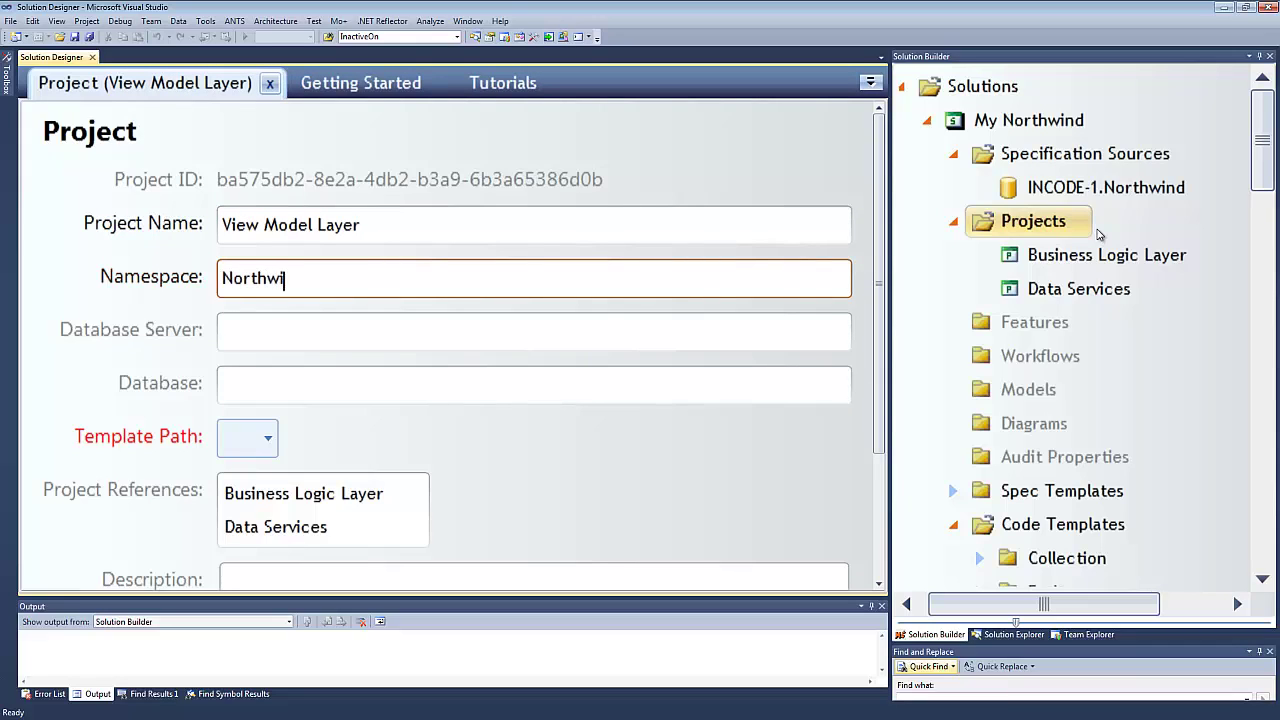
type("nd.VM")
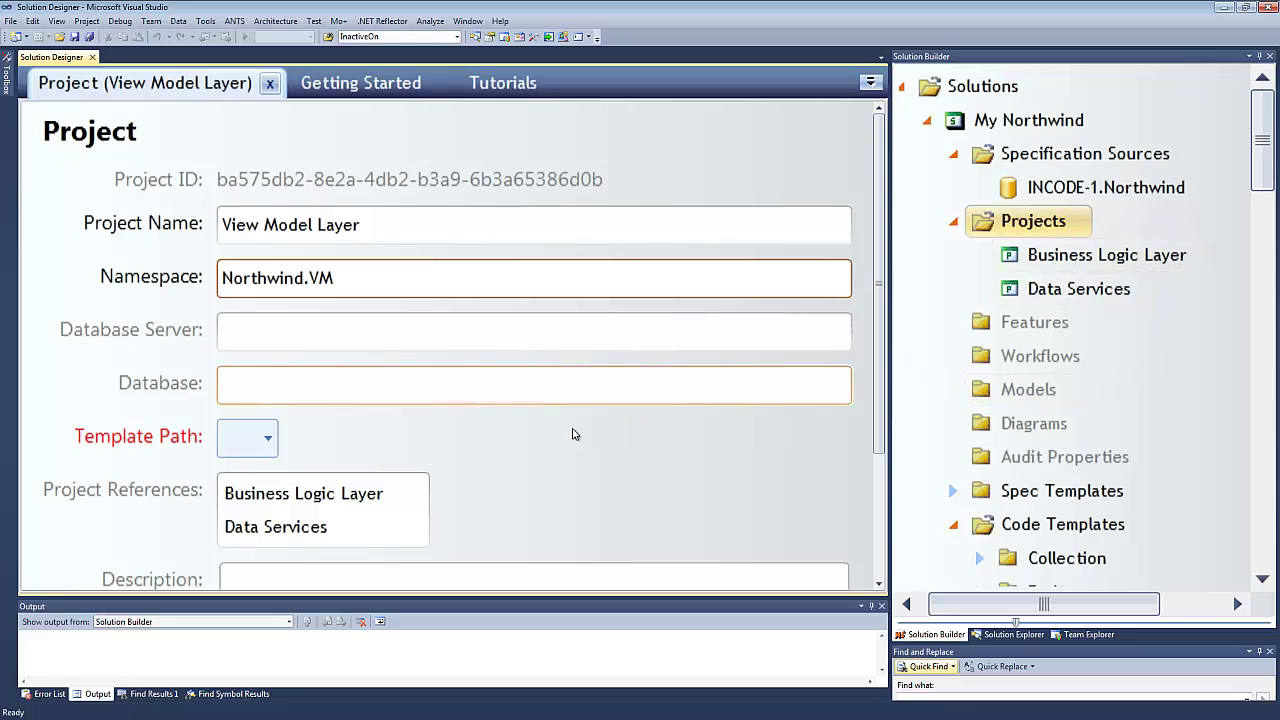
- Assign the Project.VMEFDS template to the View Model Layer project and make it reference Data Services
left_click(265, 440)
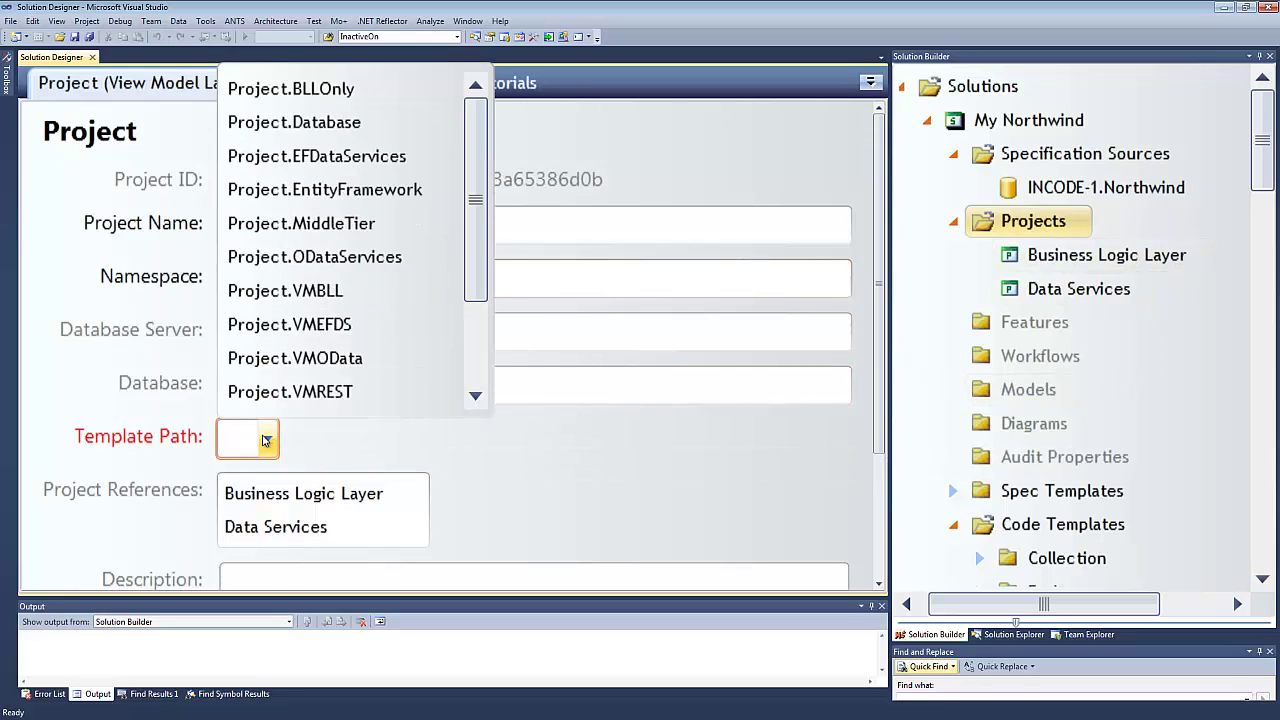
left_click(337, 324)
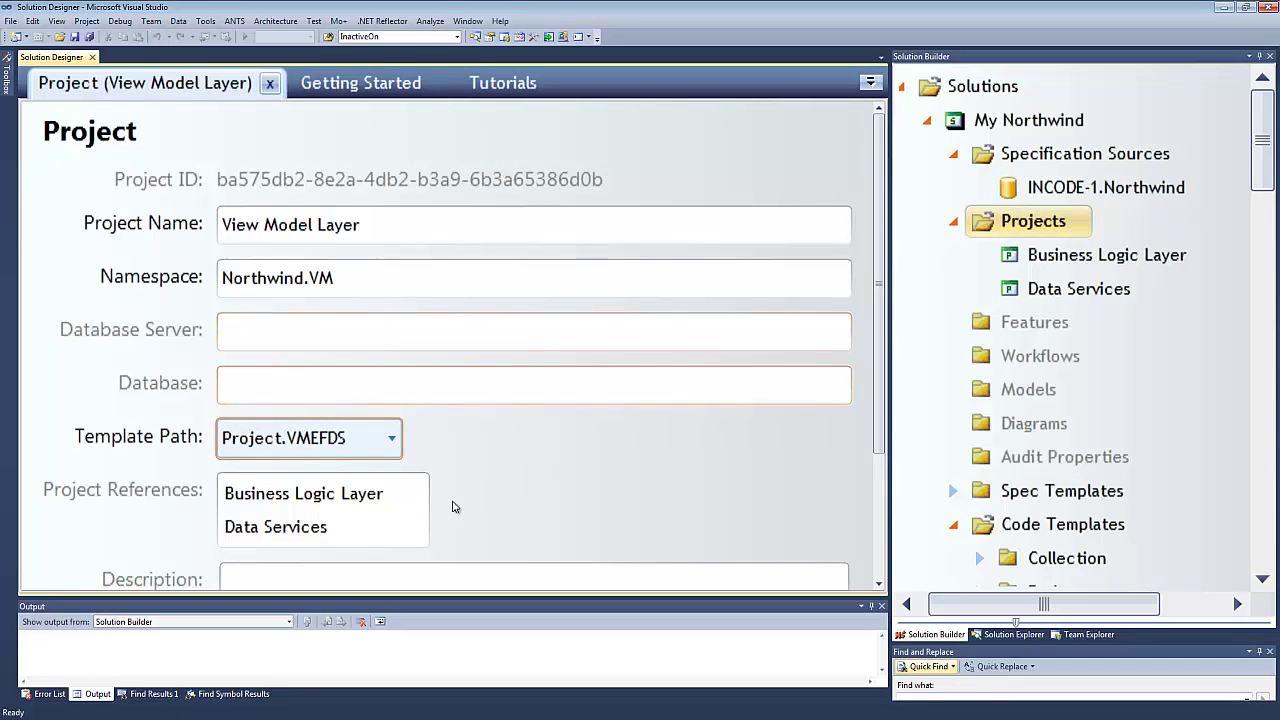
left_click(278, 530)
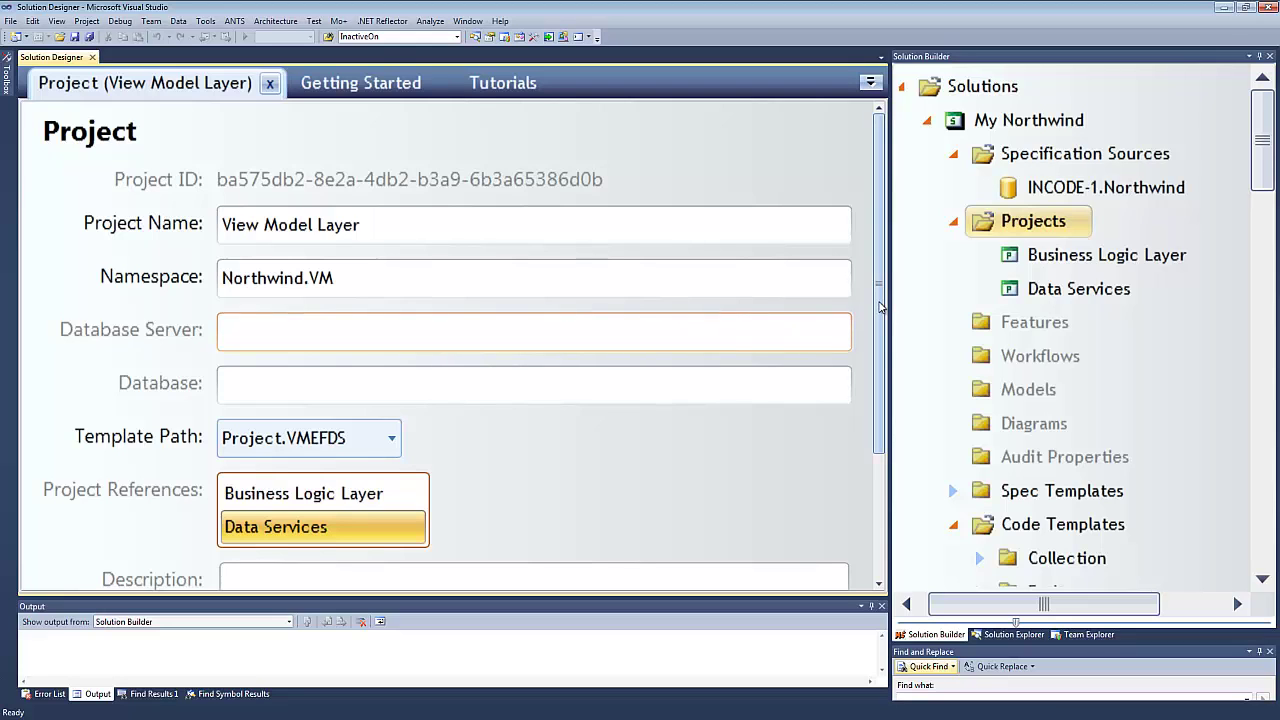
- Tag the View Model Layer project with VM and apply its settings
scroll(717, 334, "down", 3)
left_click(435, 503)
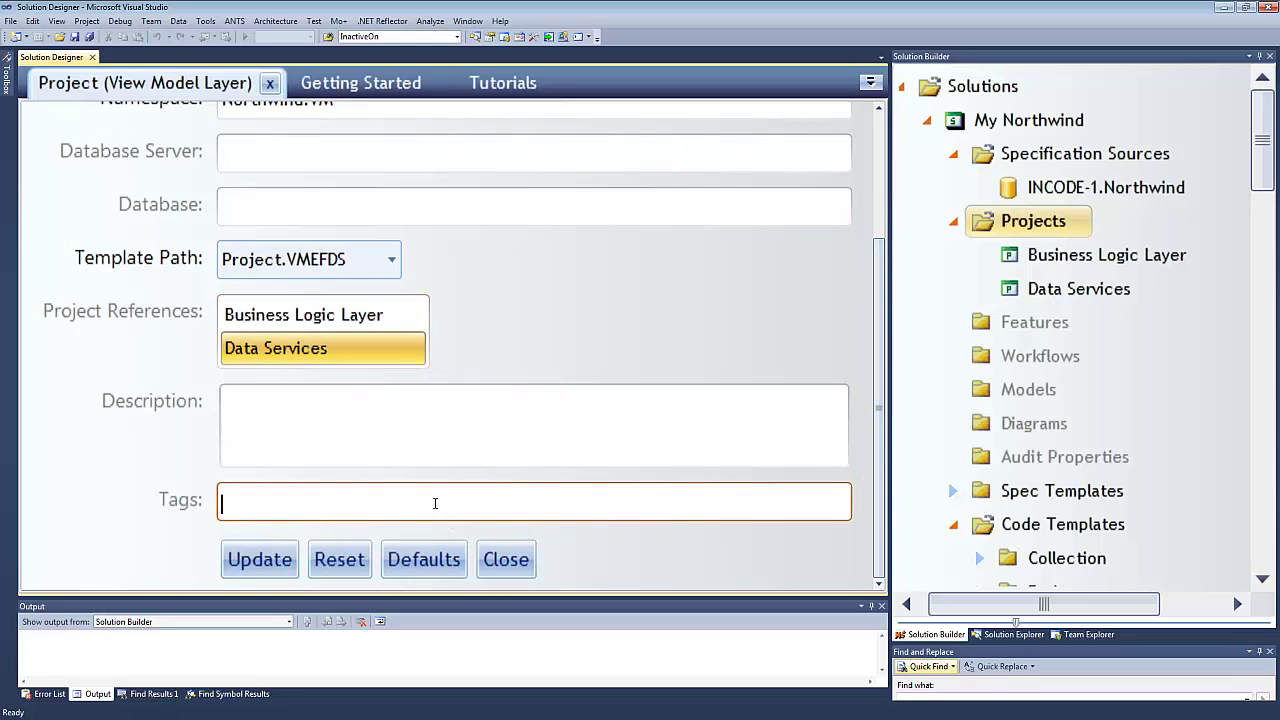
type("VM")
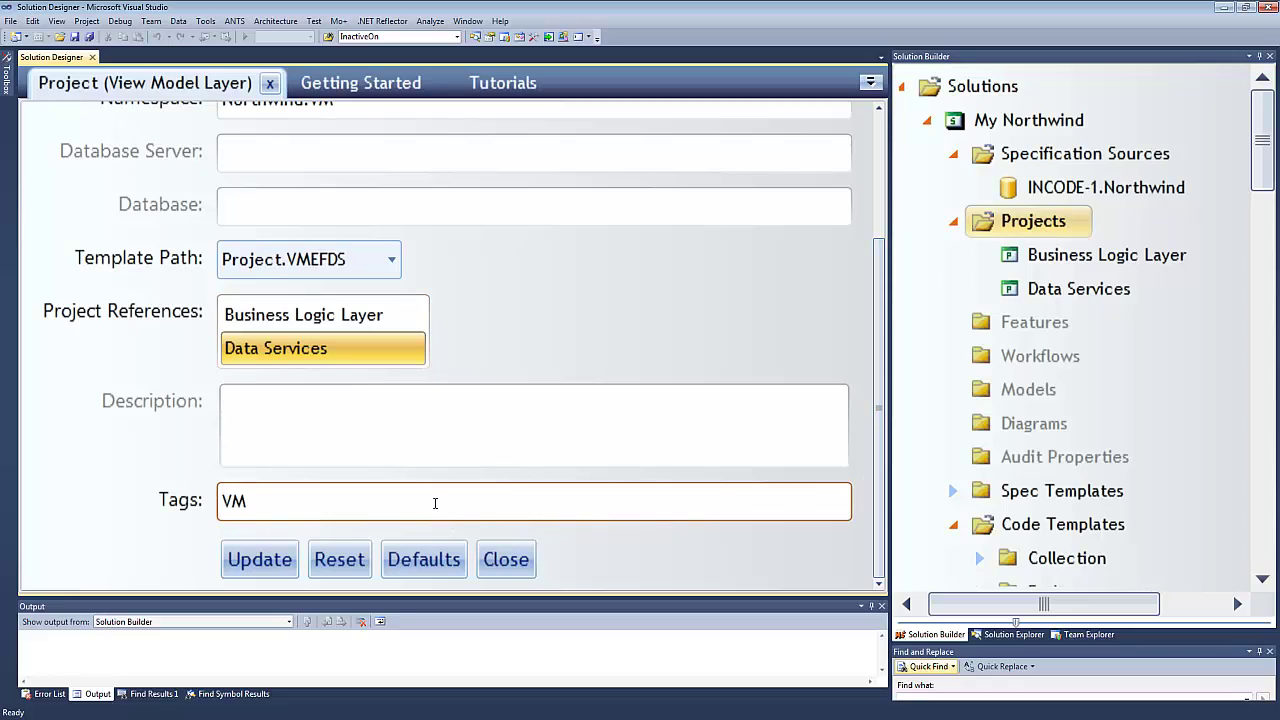
key("Return")
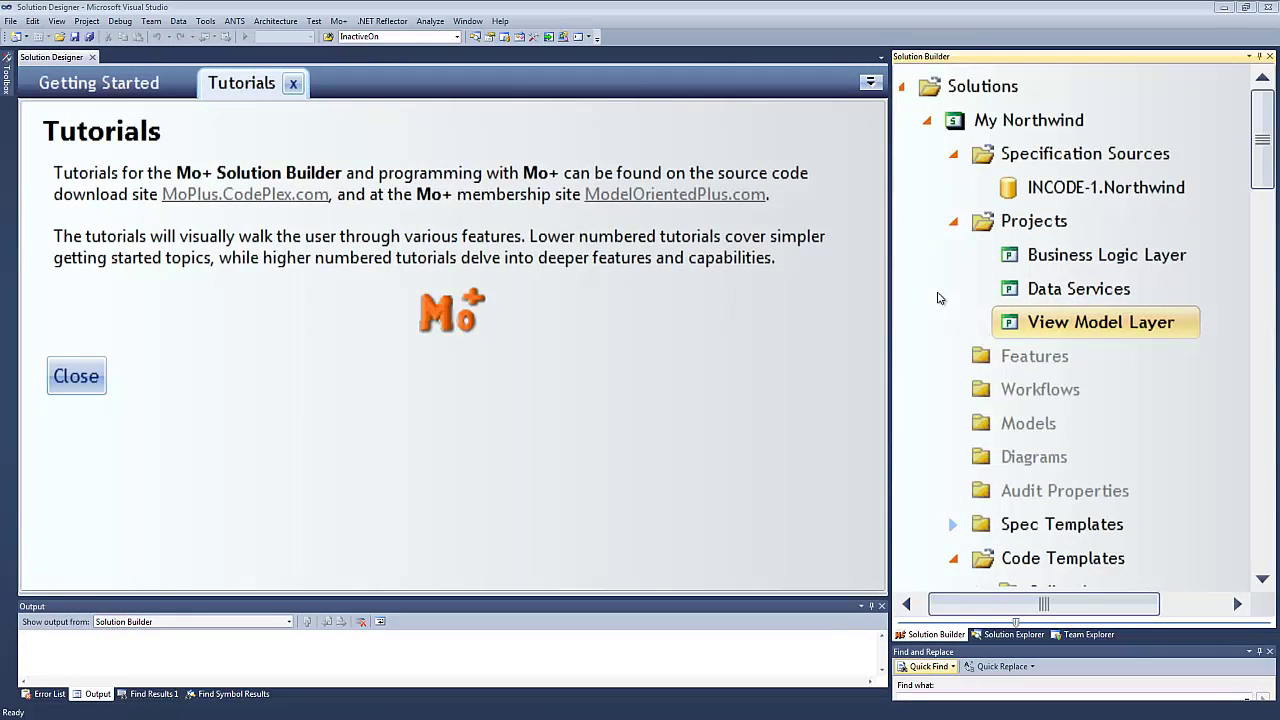
- Start a new project named UI Layer with the namespace Northwind.UI
right_click(1056, 324)
left_click(1112, 337)
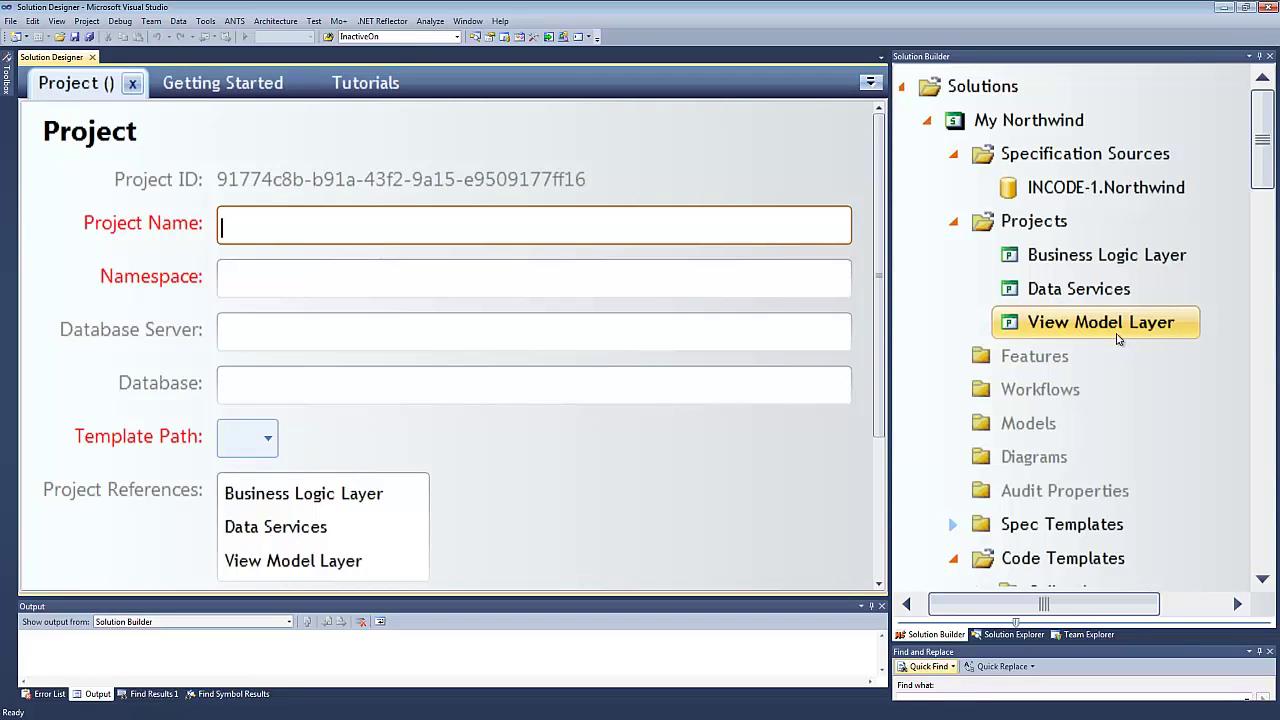
type("UI L")
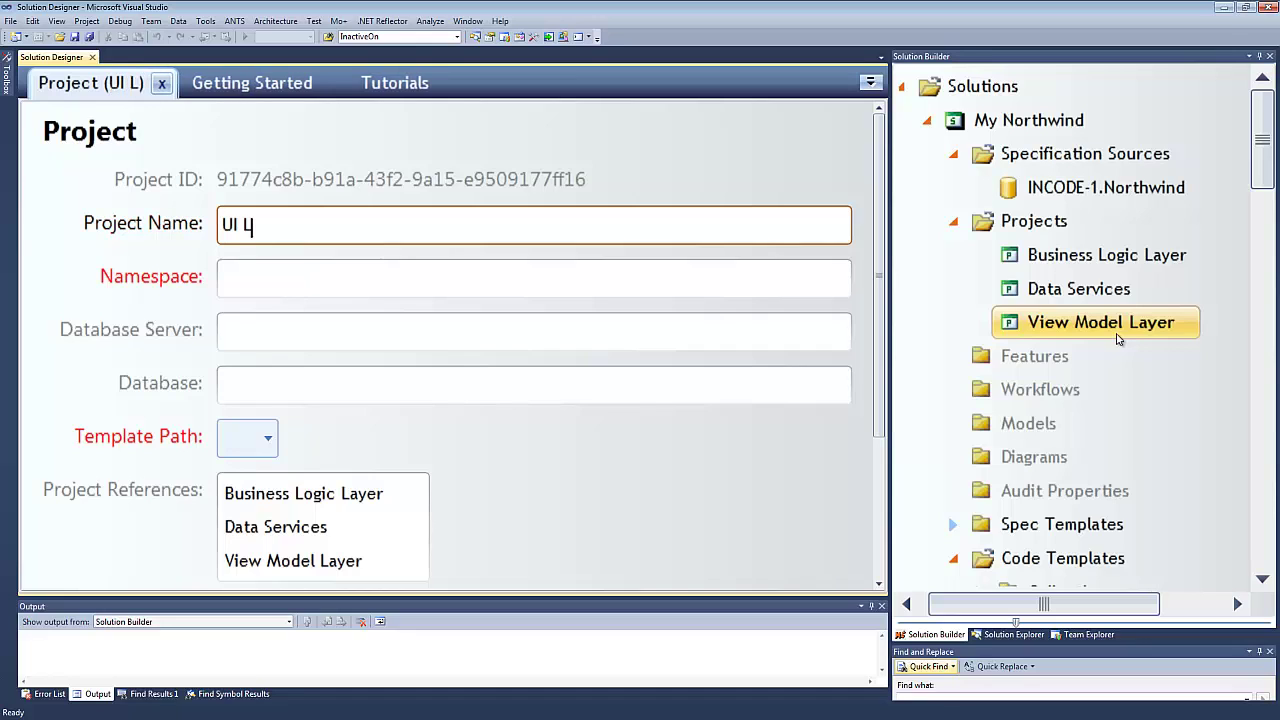
type("ayer")
key("Tab")
type("Nor")
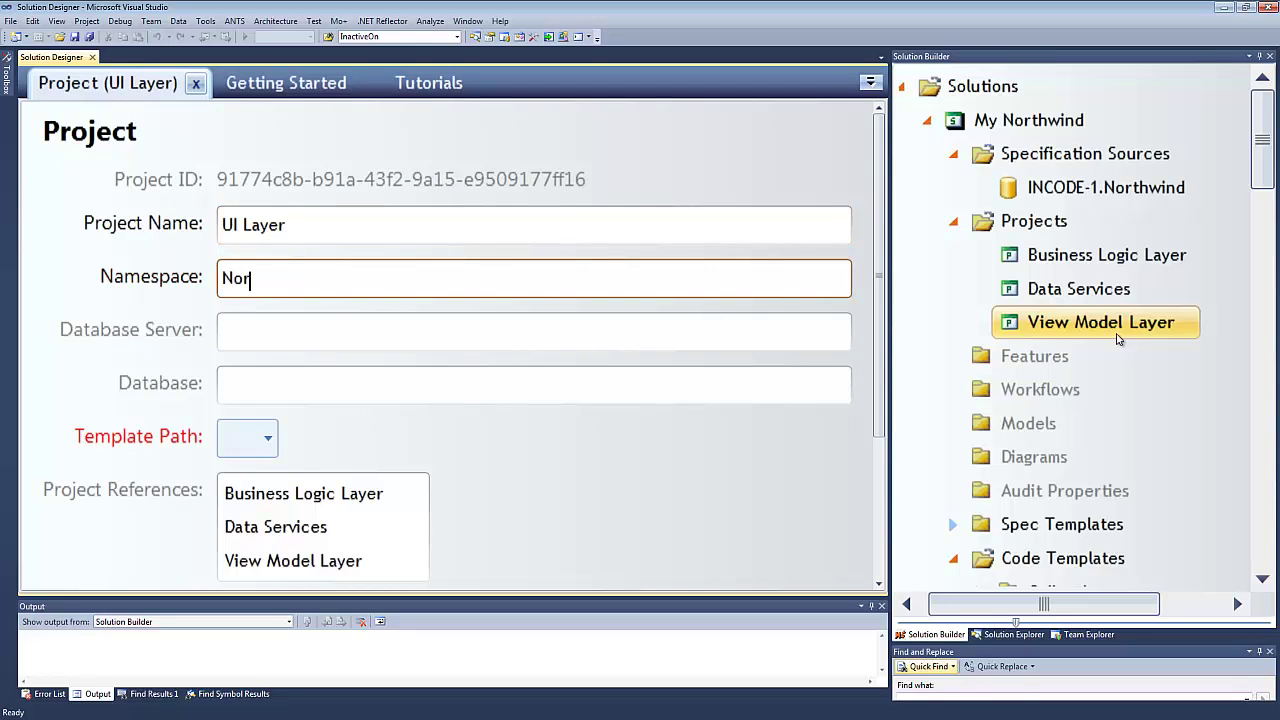
type("thwind.UI")
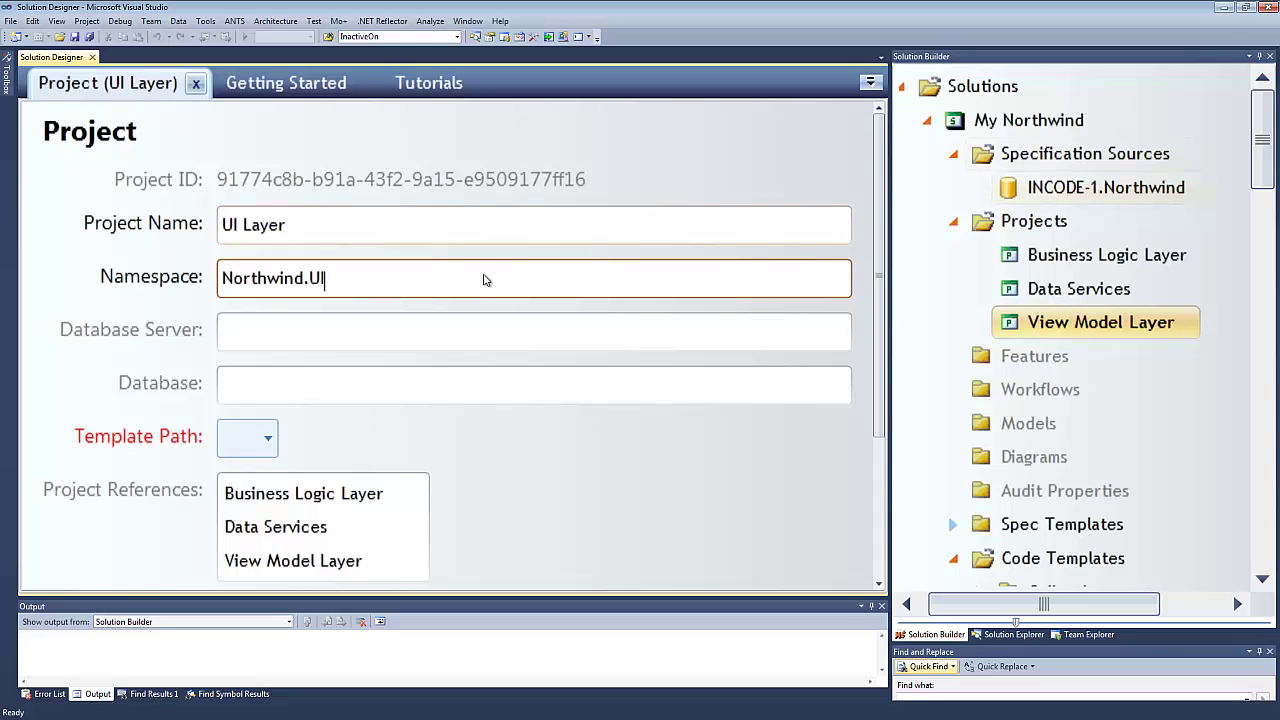
- Assign the Project.WPFUI template to the UI Layer project and make it reference View Model Layer
left_click(265, 440)
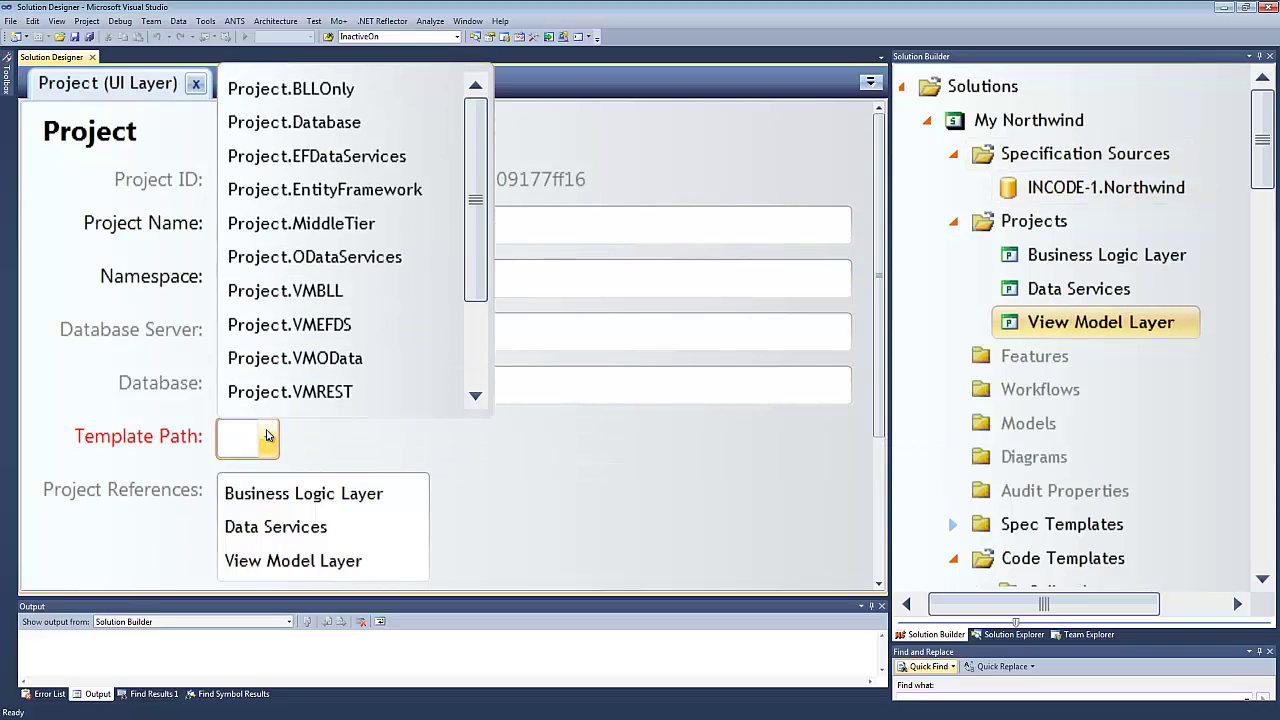
scroll(300, 300, "down", 2)
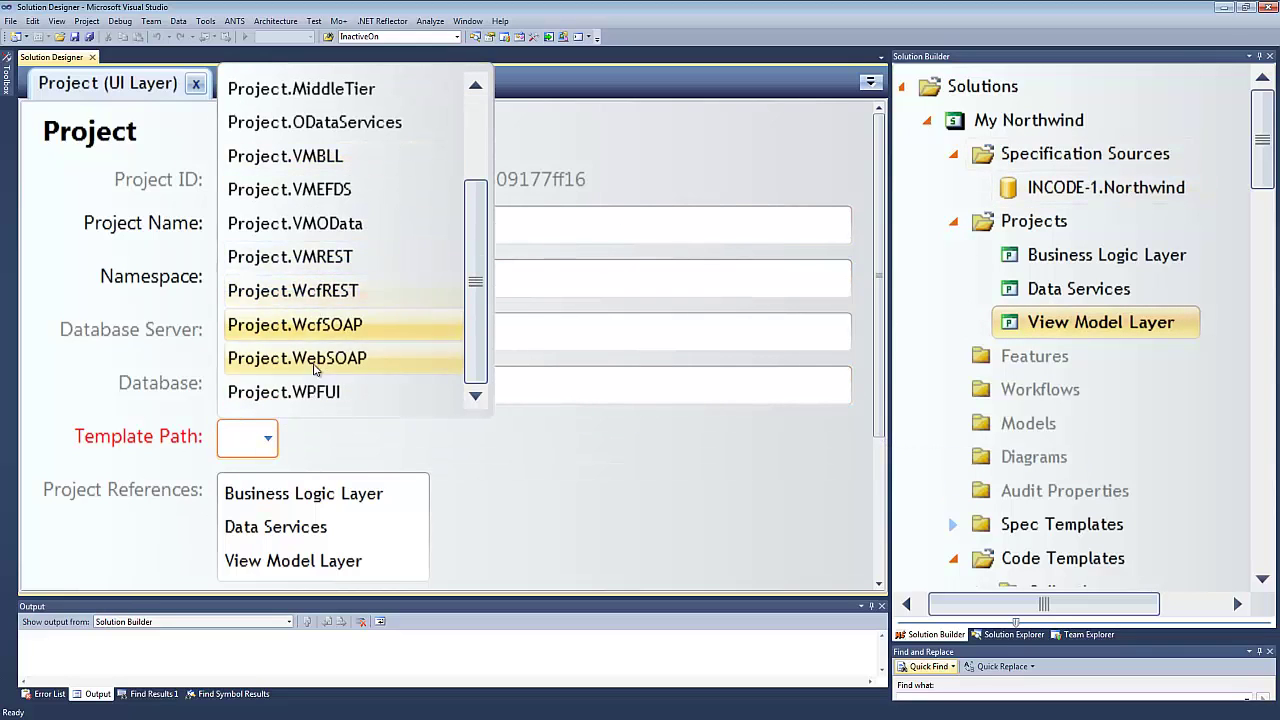
left_click(290, 393)
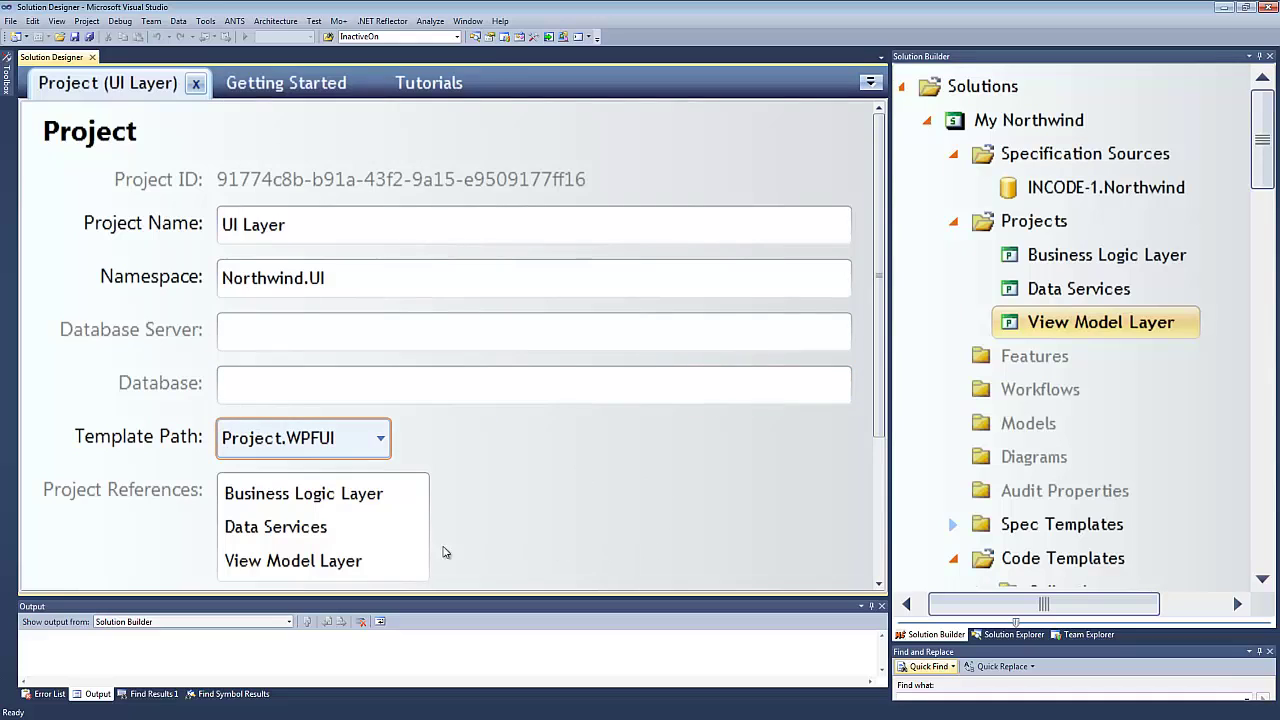
left_click(305, 563)
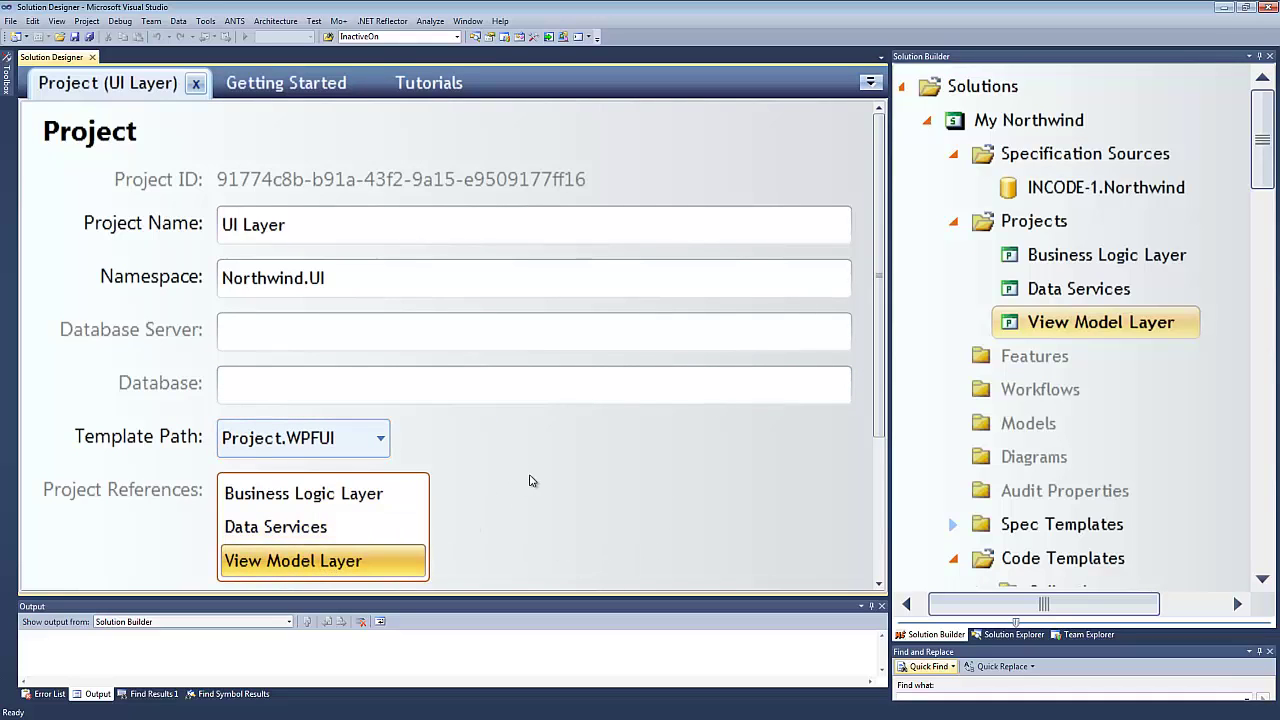
left_click(497, 378)
scroll(497, 380, "down", 2)
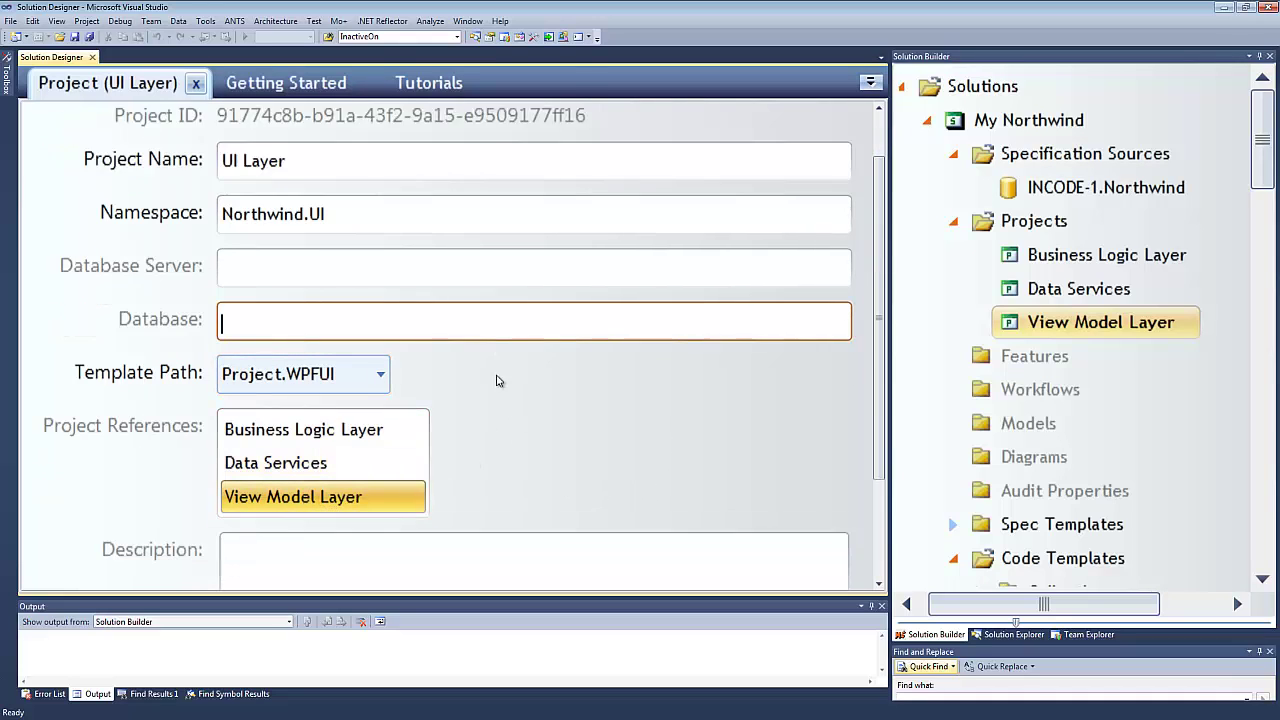
- Apply the UI Layer project's settings so it is added to the solution
scroll(497, 380, "down", 2)
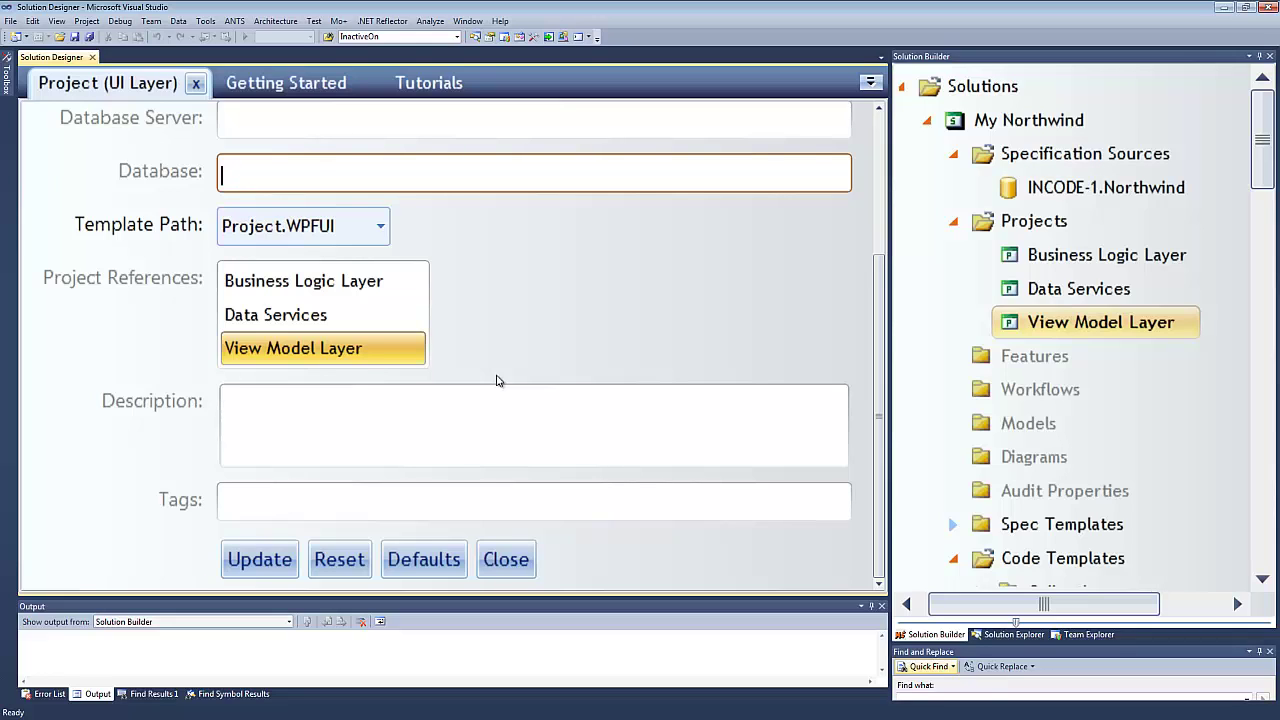
key("alt")
key("alt+u")
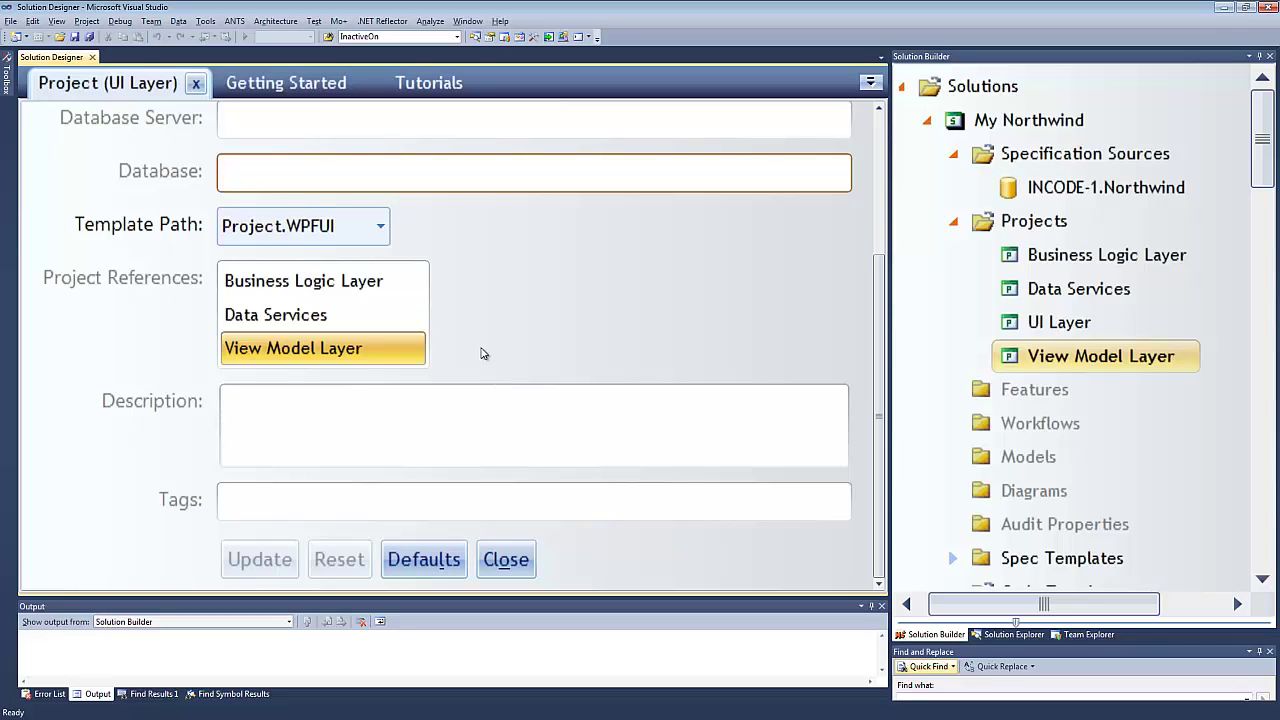
- Begin saving the My Northwind solution and create a folder named MyNorthwind inside C:\TestSolutions
right_click(1005, 119)
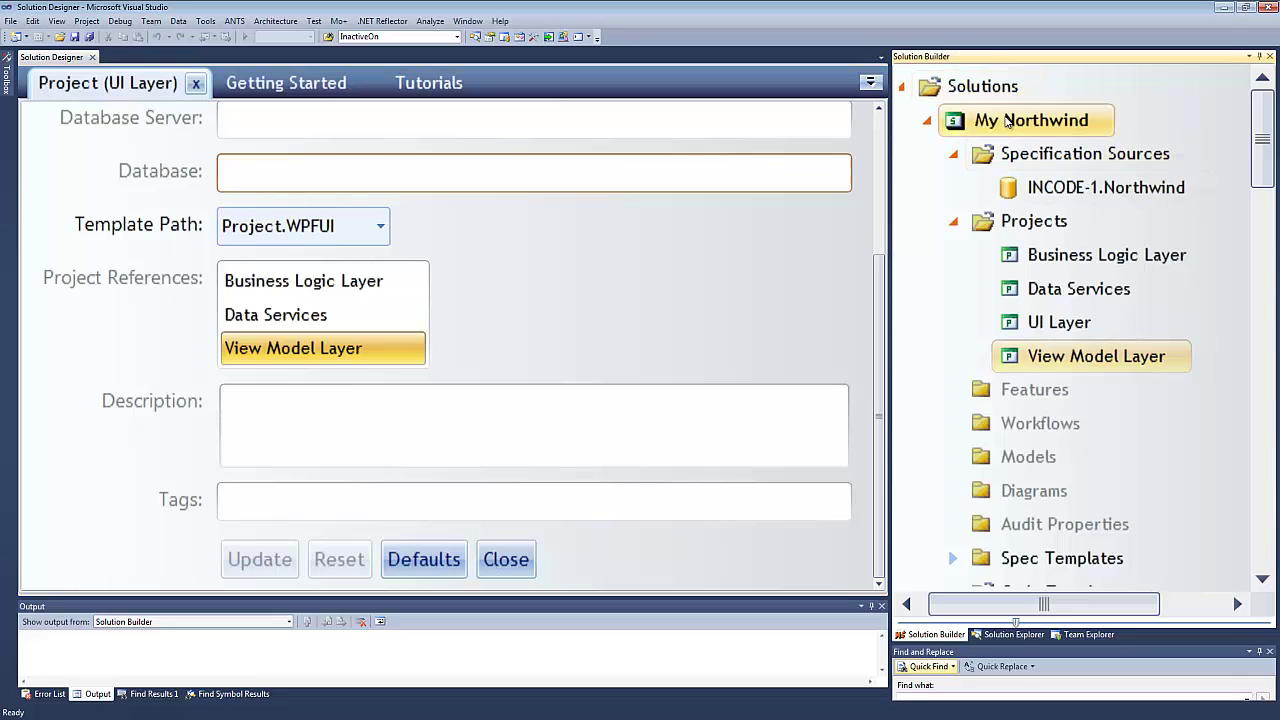
left_click(672, 291)
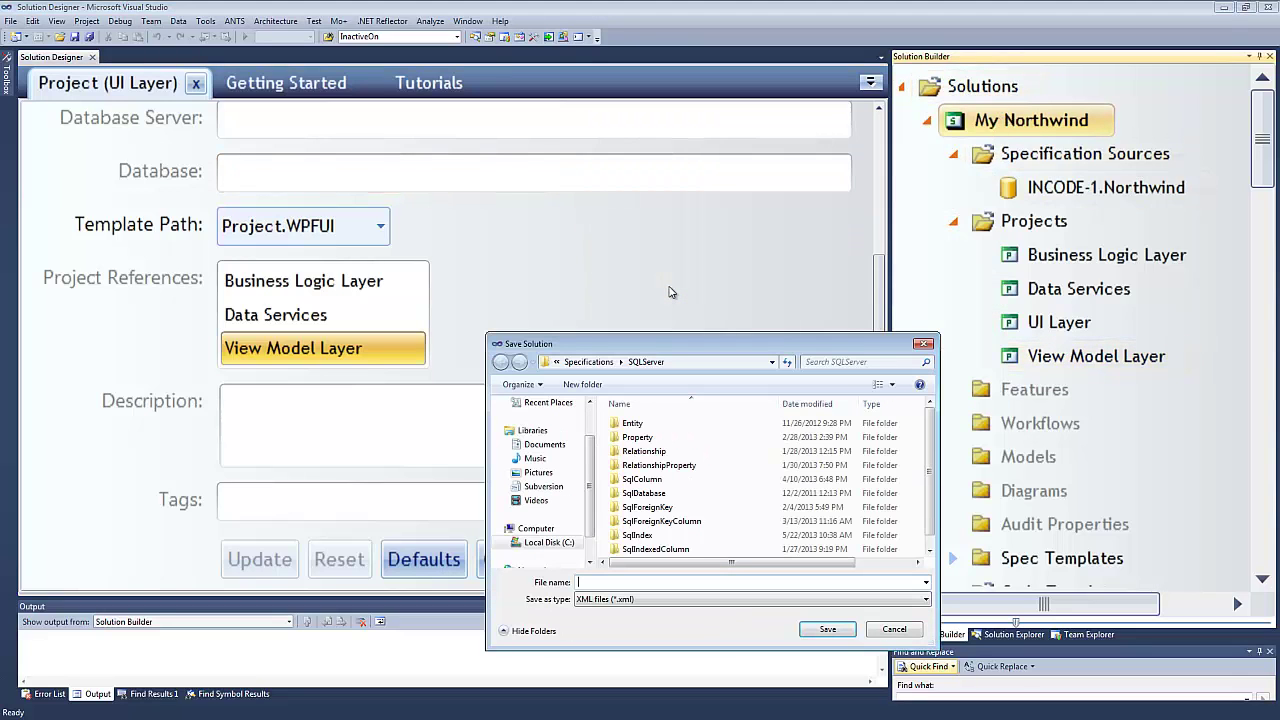
left_click(548, 541)
scroll(627, 511, "down", 3)
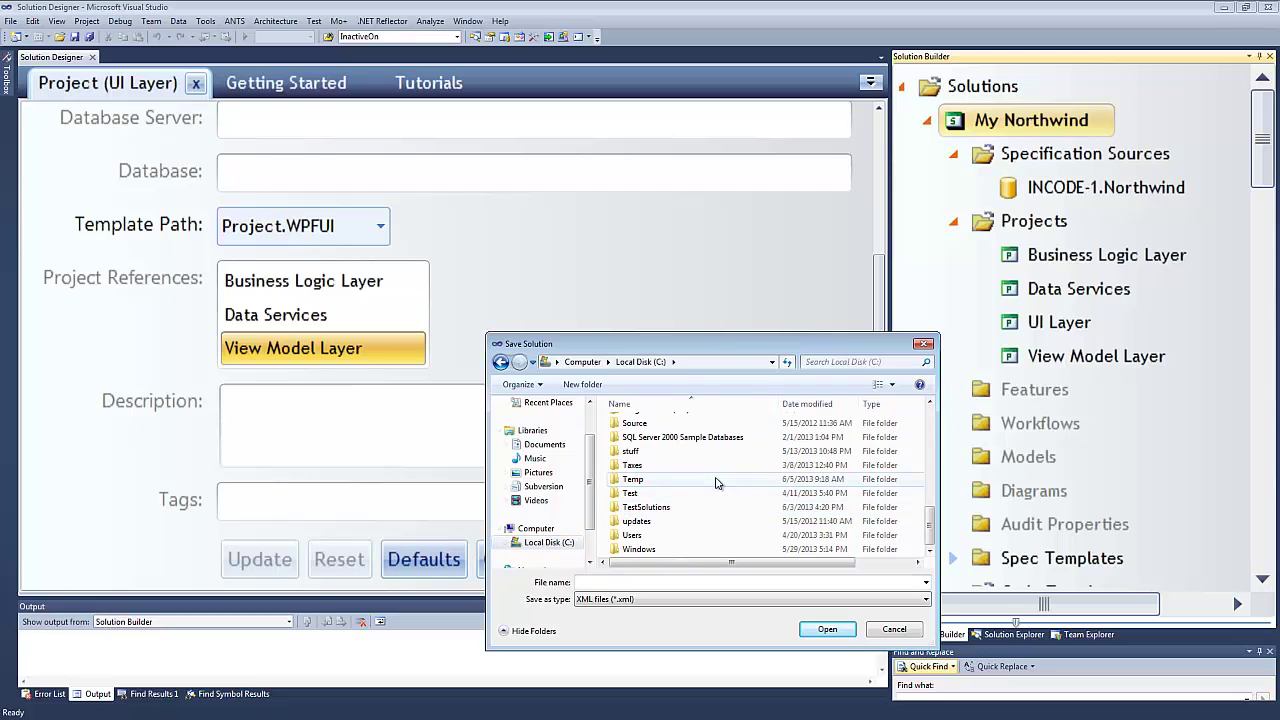
double_click(640, 507)
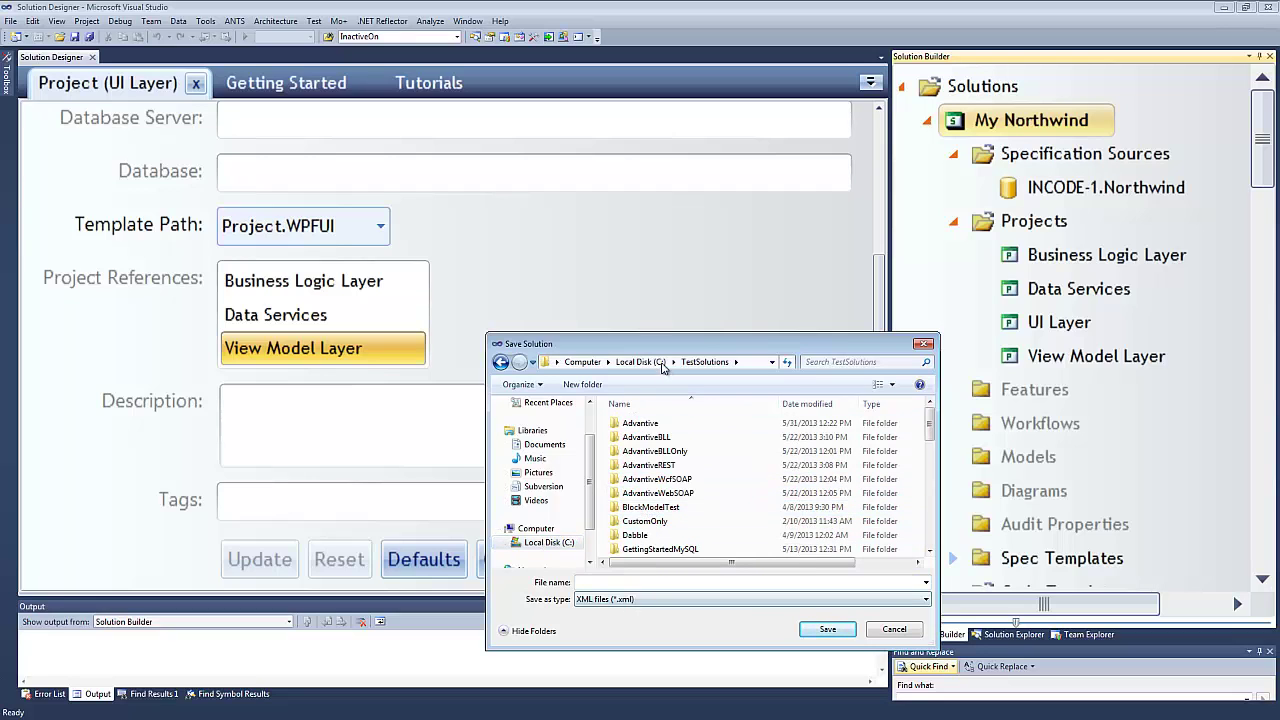
left_click(583, 385)
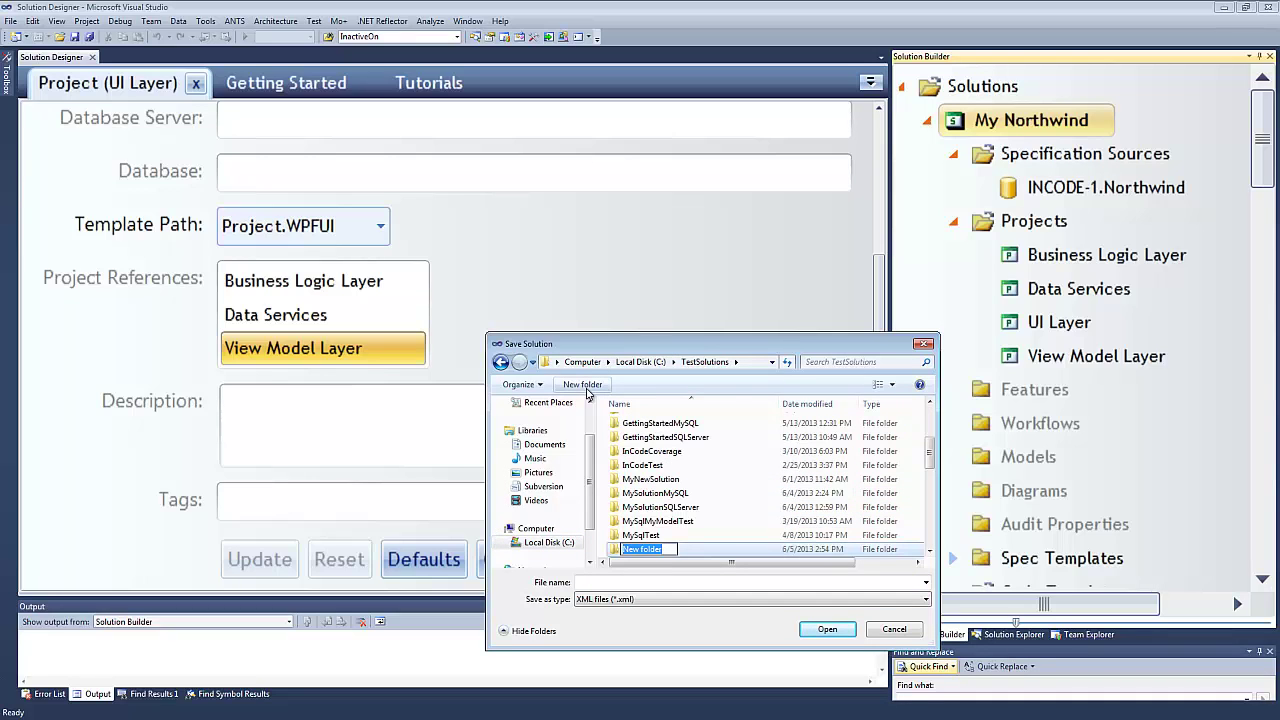
type("MyNor")
key("BackSpace")
type("rthwind")
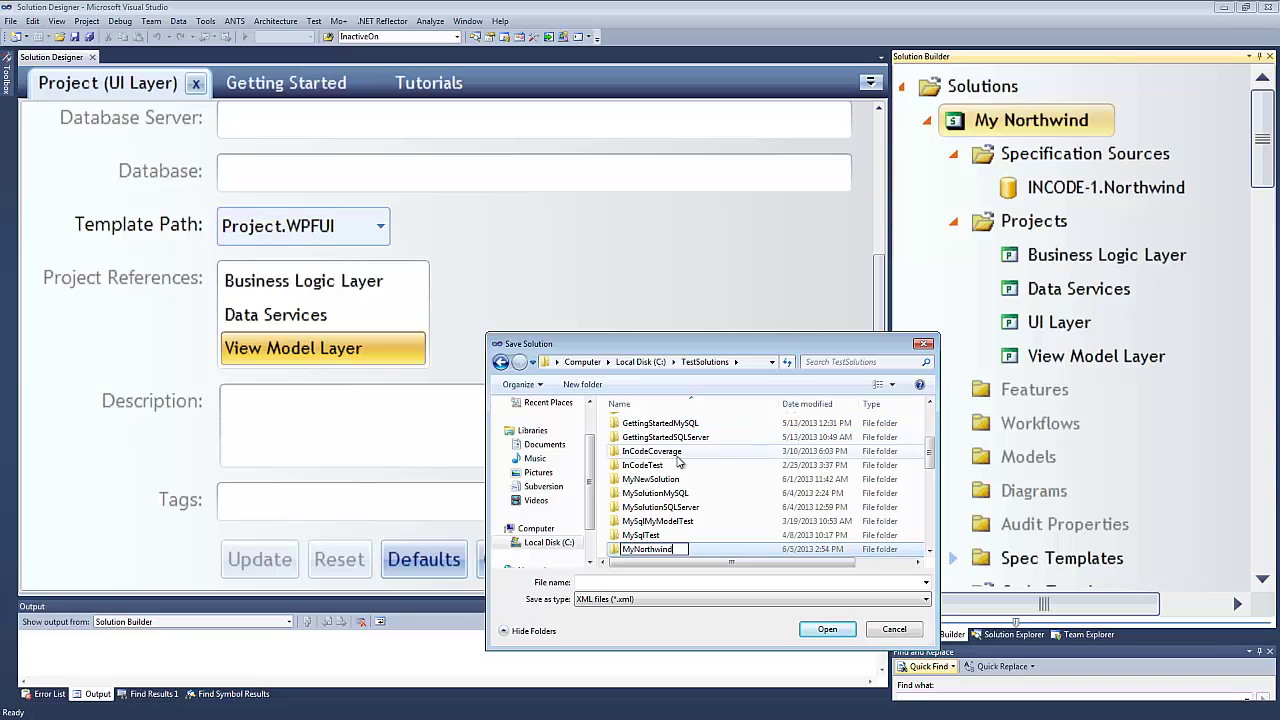
key("Return")
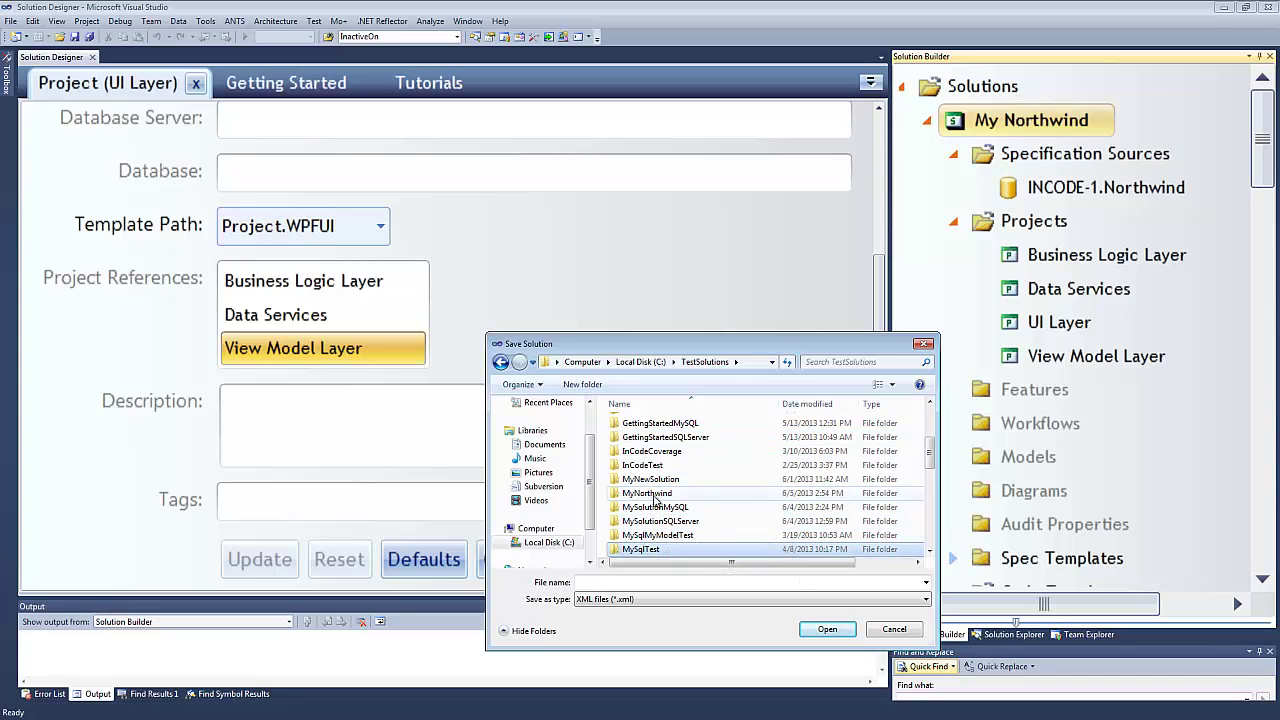
- Save the solution as an XML file named MyNorthwind in the new MyNorthwind folder
double_click(647, 493)
left_click(618, 582)
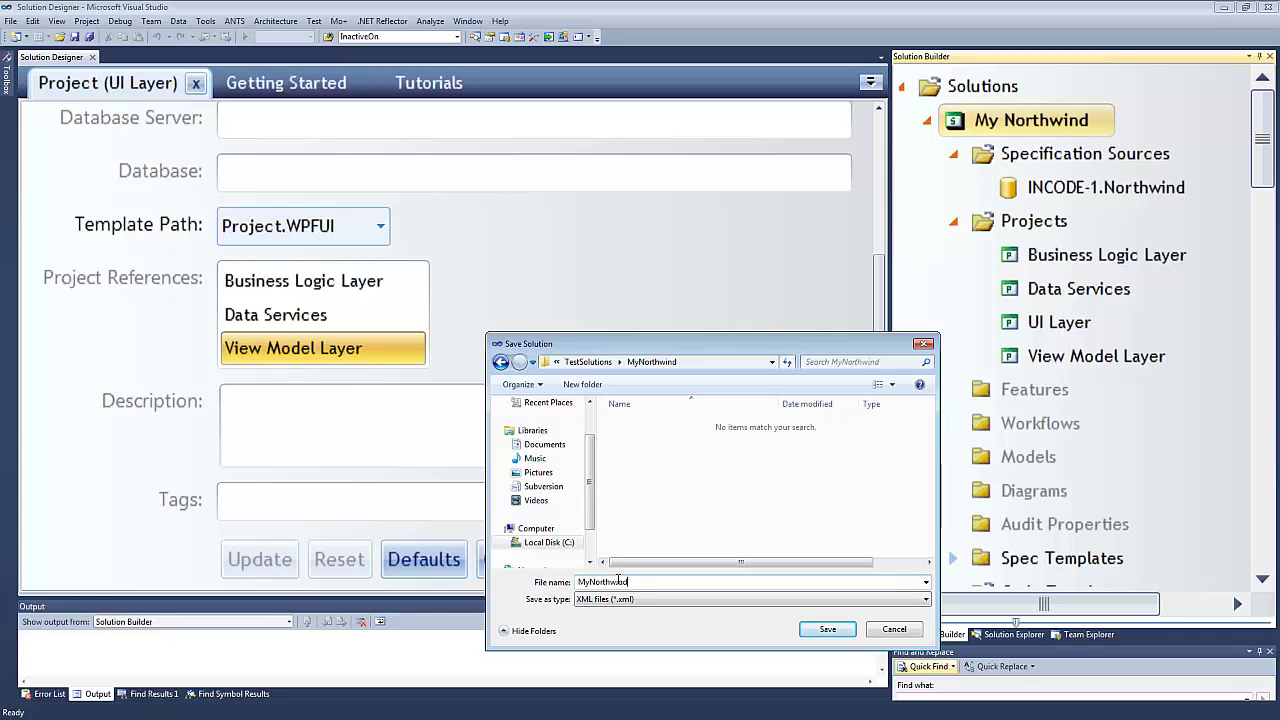
left_click(830, 628)
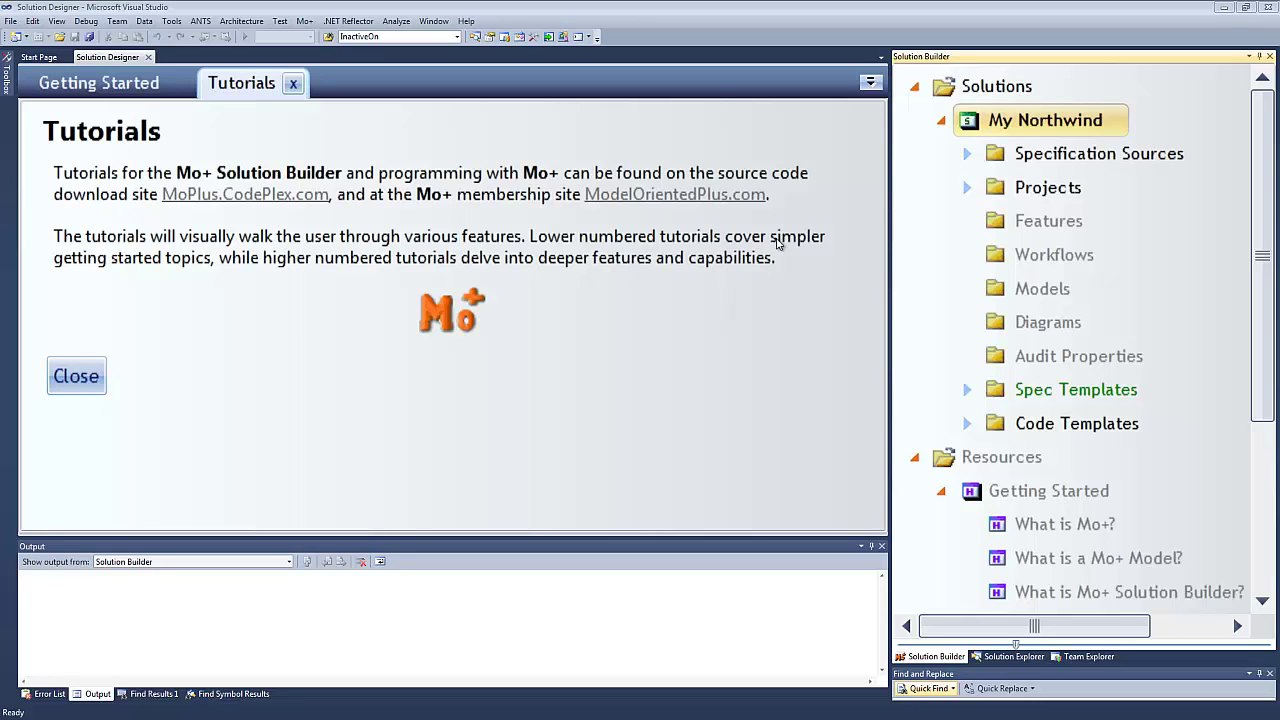
- Compile the My Northwind solution's specification source data and update its output solution
right_click(1033, 126)
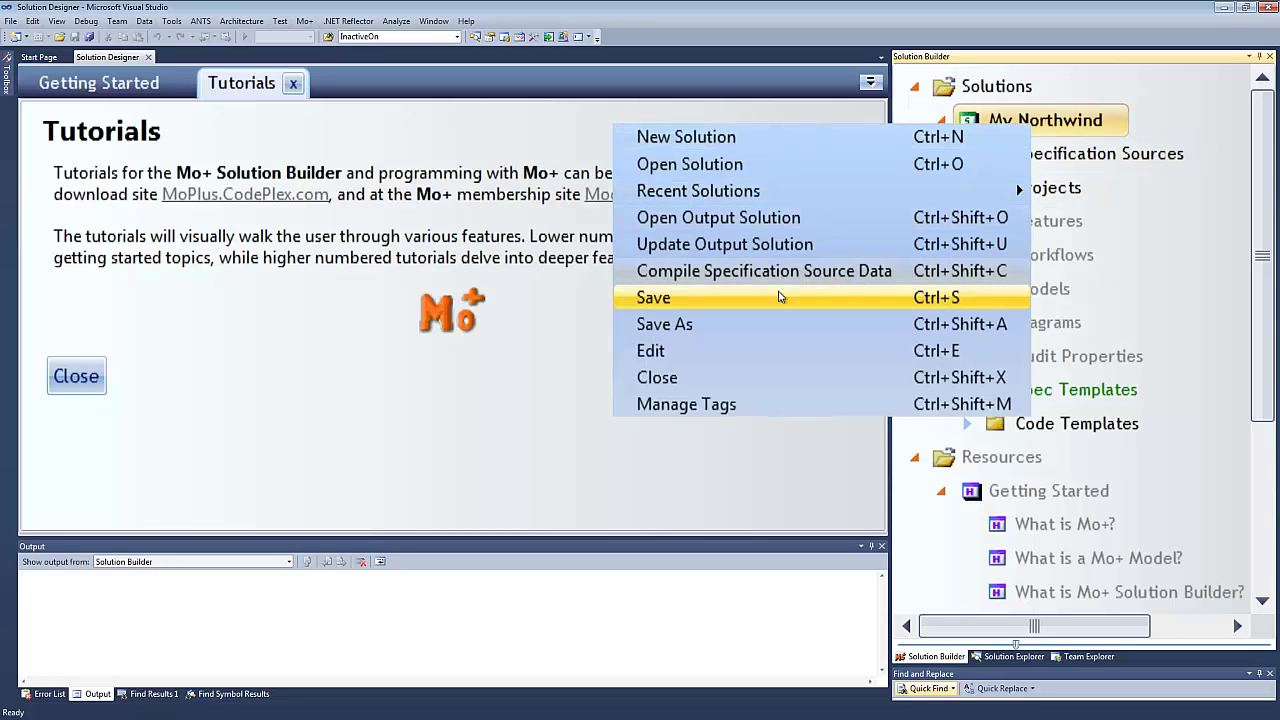
left_click(822, 278)
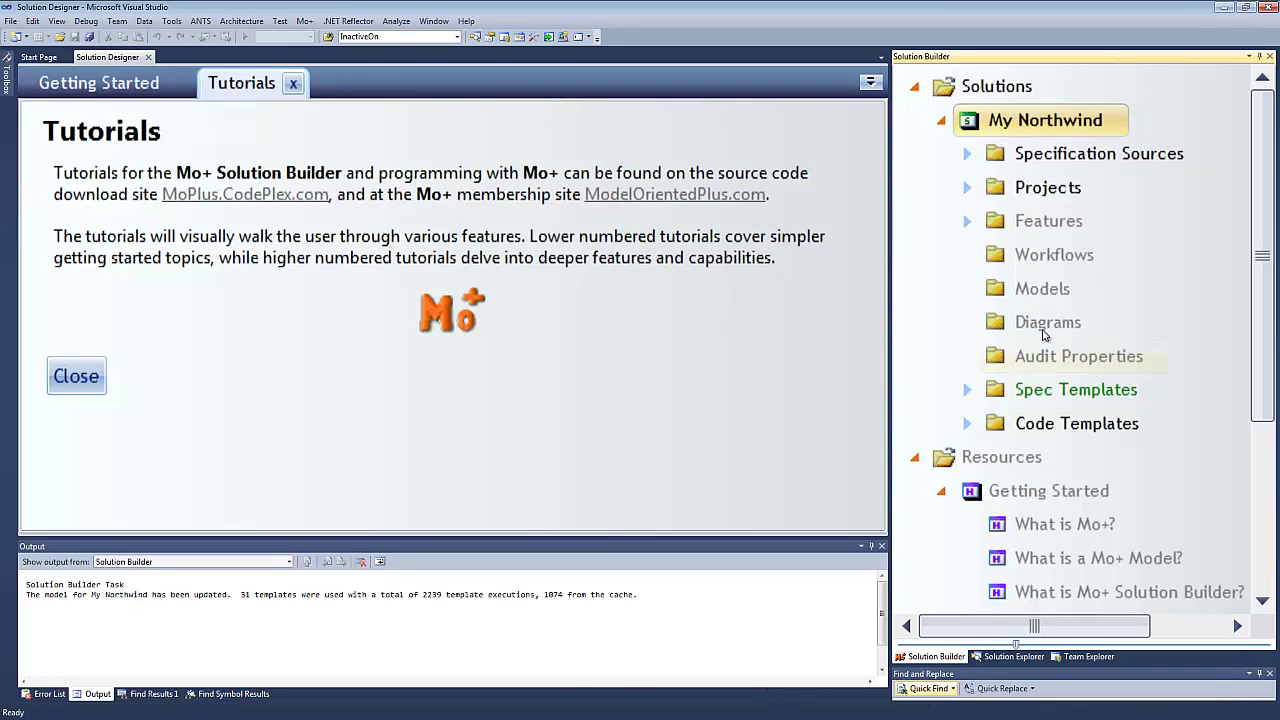
right_click(1007, 128)
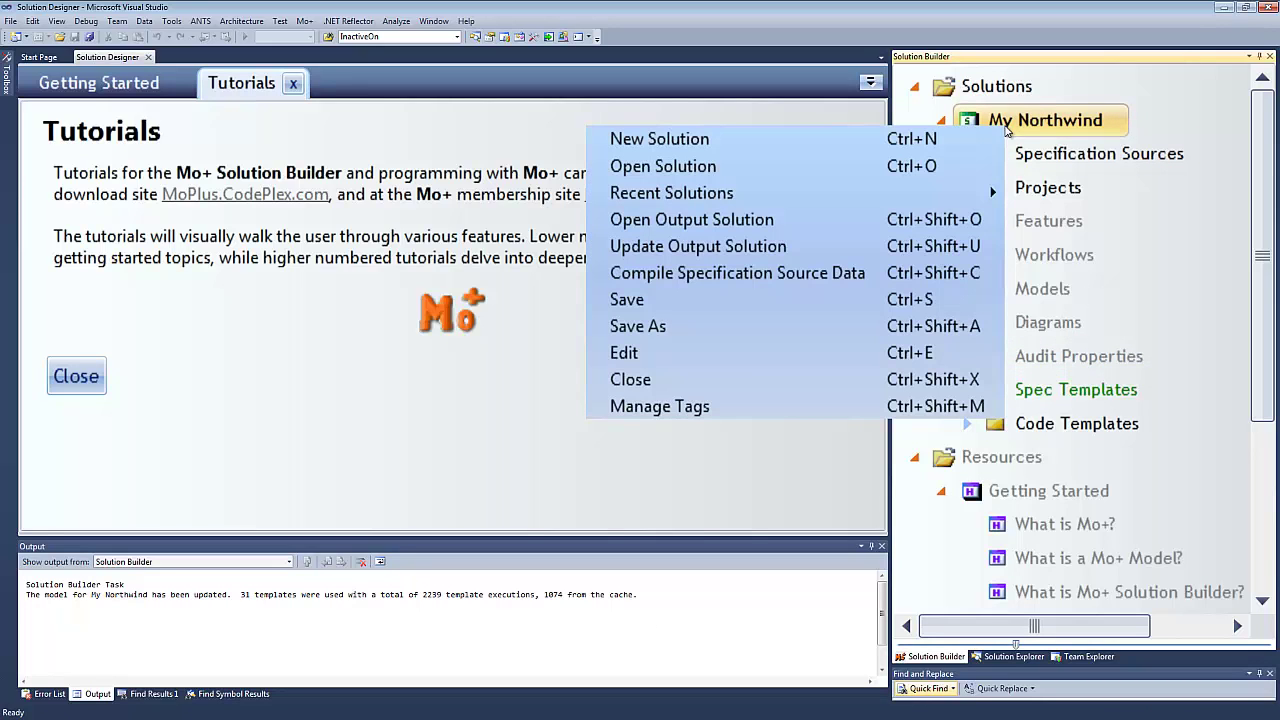
left_click(772, 250)
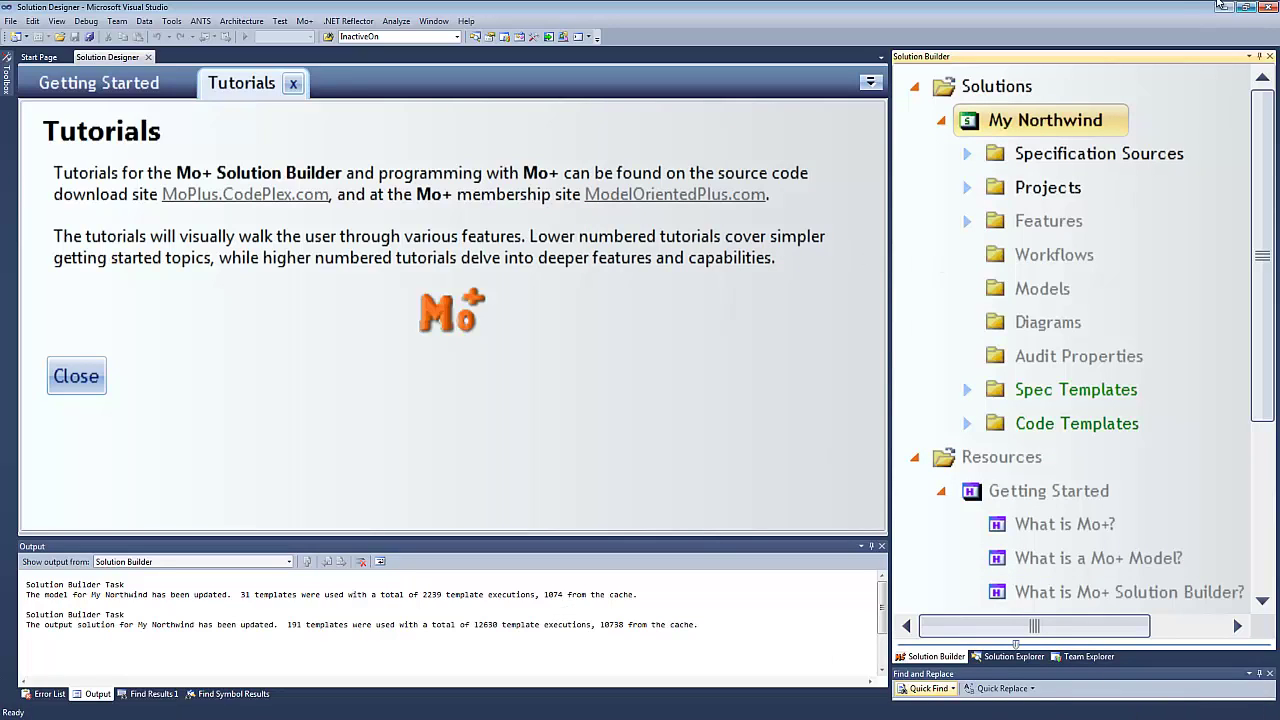
- Open the output solution of My Northwind and build its Northwind.DS project
right_click(995, 122)
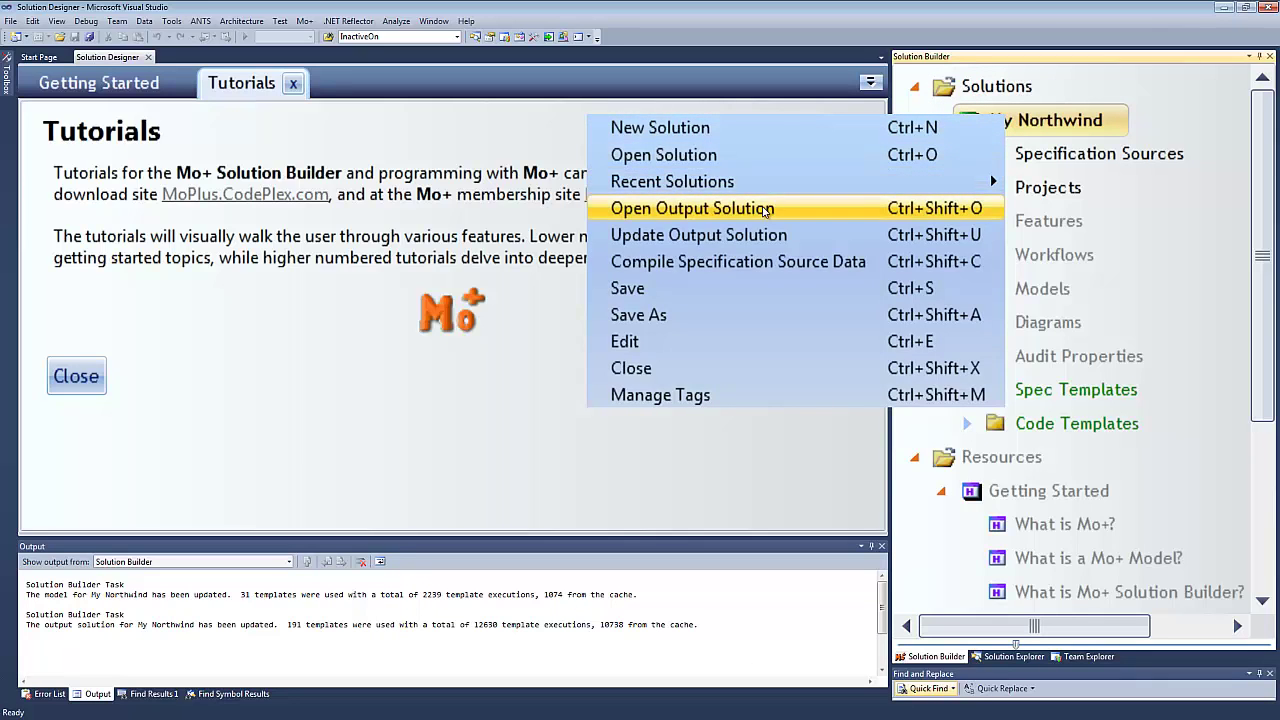
left_click(763, 210)
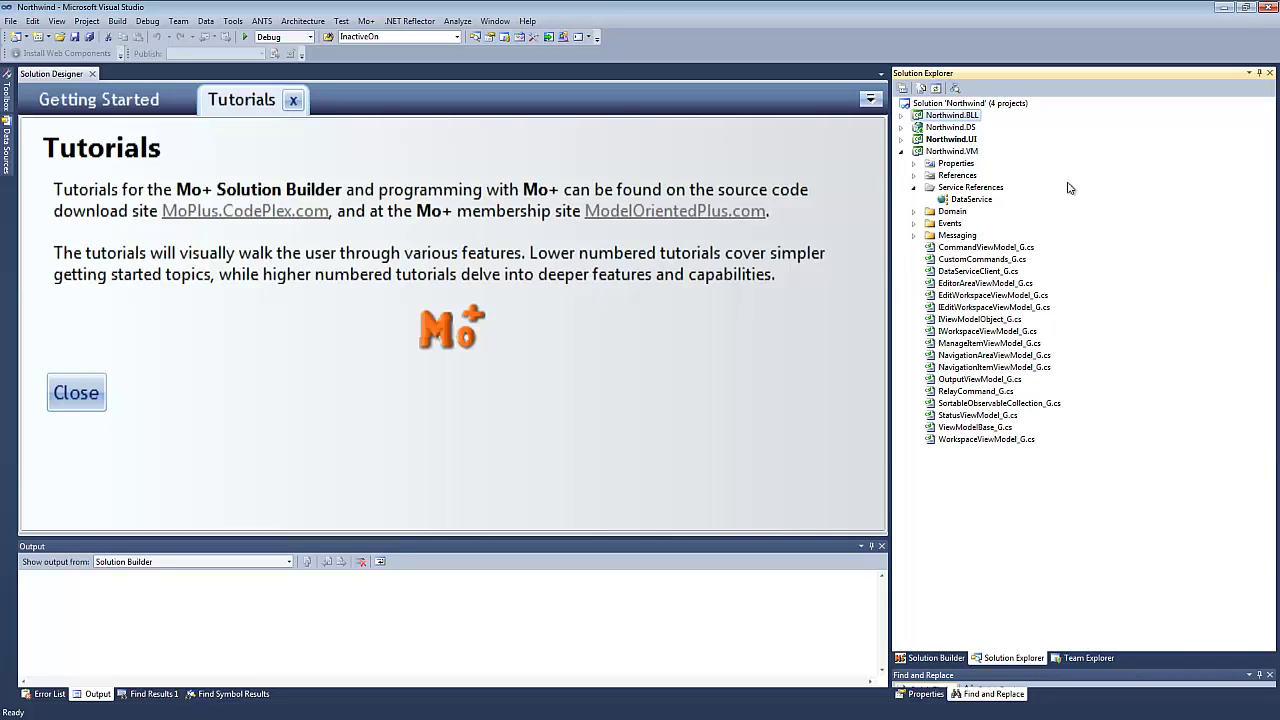
left_click(947, 130)
right_click(947, 130)
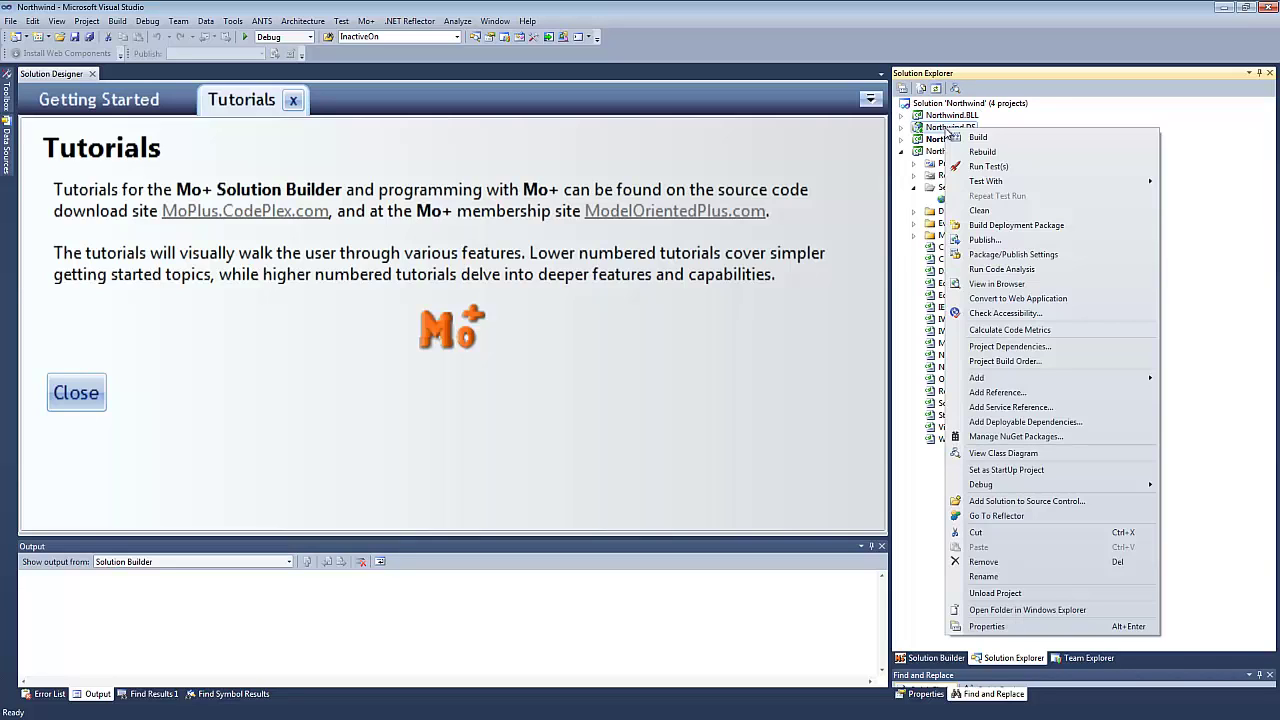
left_click(1002, 140)
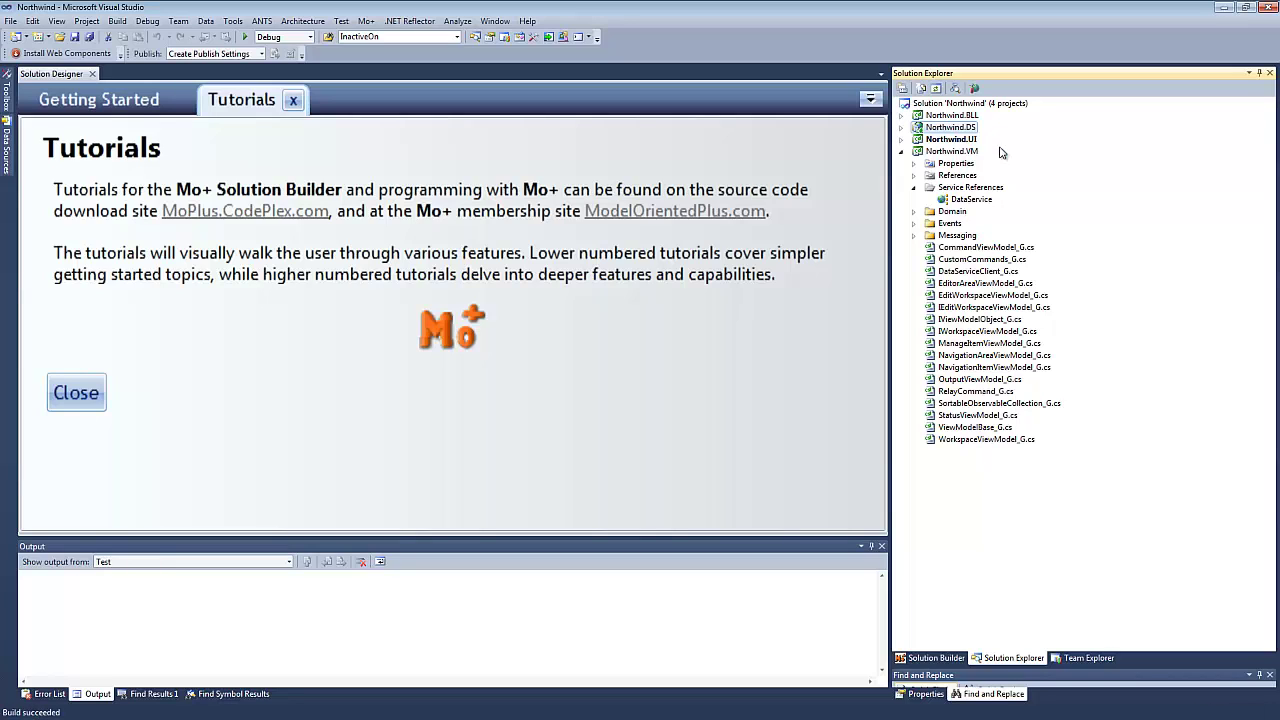
- Update the DataService service reference in Northwind.VM and run the solution in Debug configuration
right_click(971, 199)
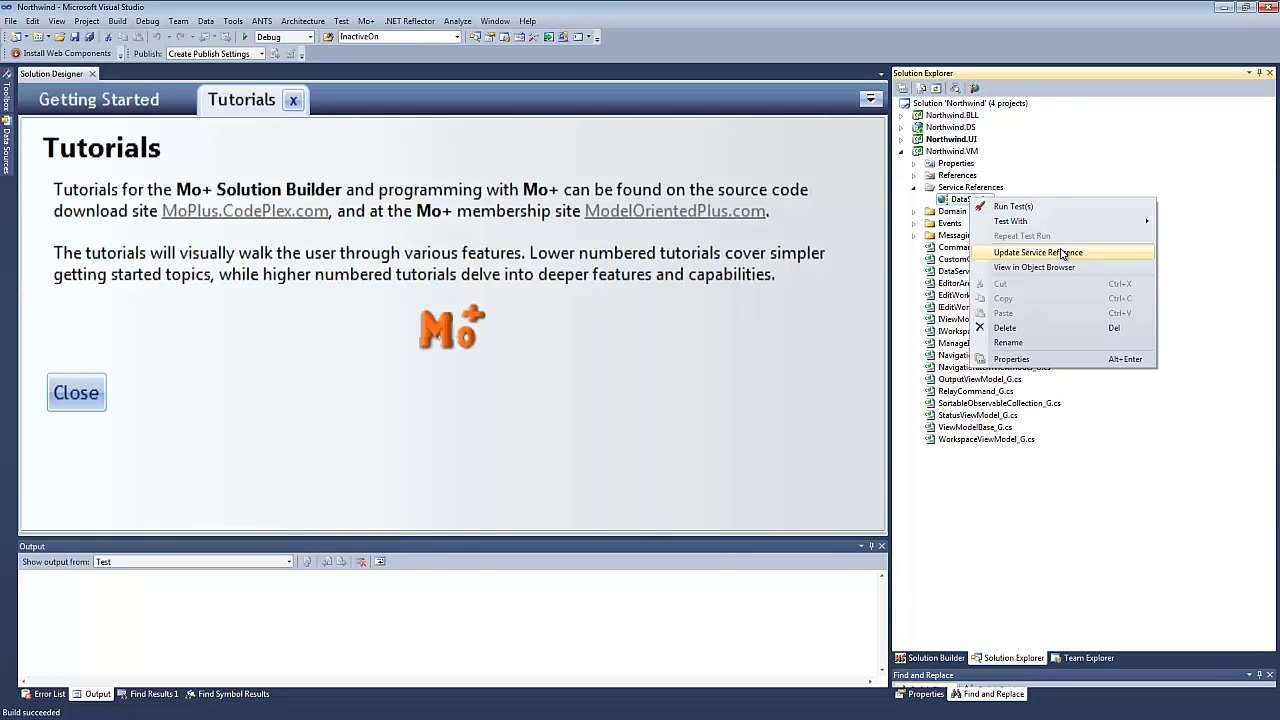
left_click(1063, 253)
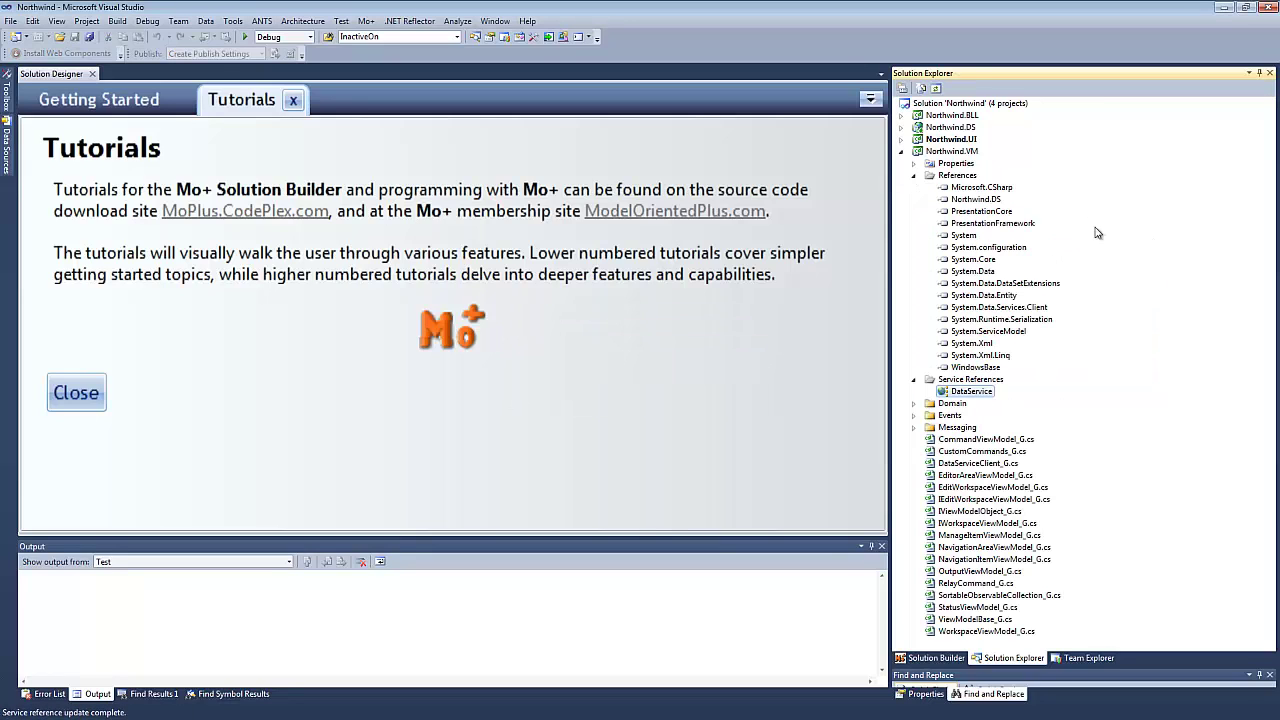
left_click(243, 38)
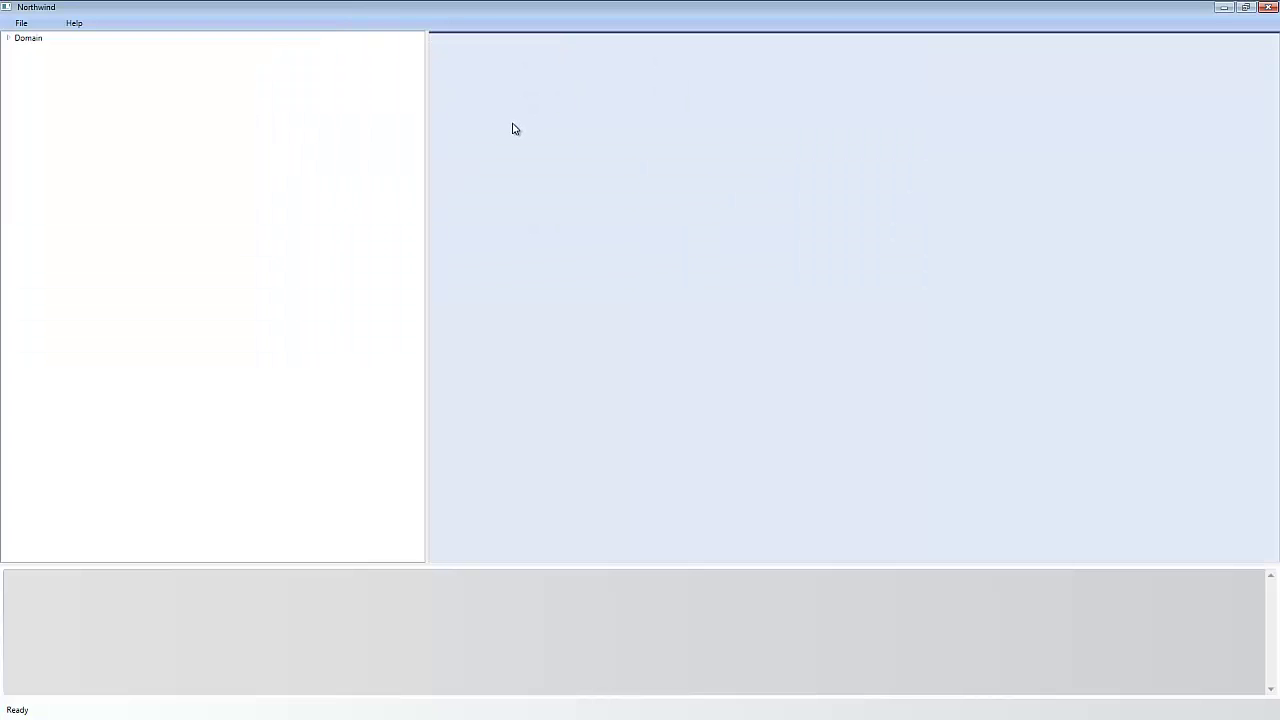
- Expand Domain in the running Northwind application and open Manage Customers
left_click(29, 39)
double_click(30, 40)
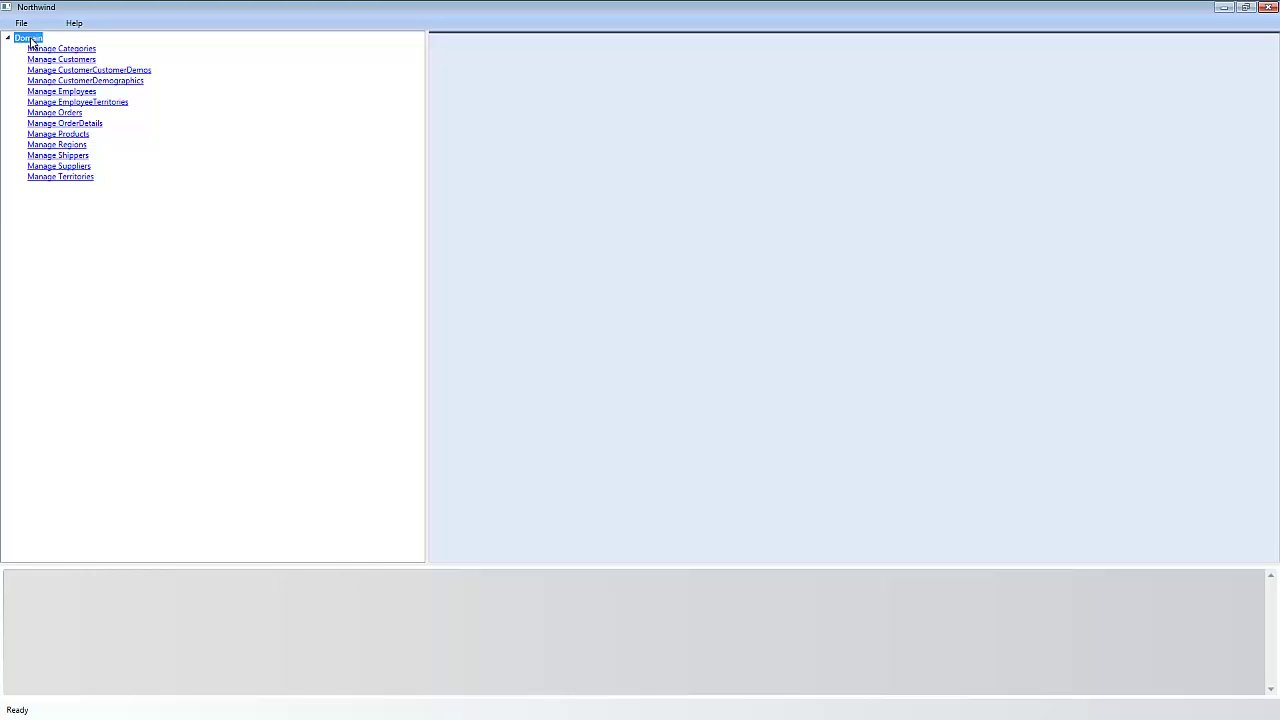
left_click(76, 62)
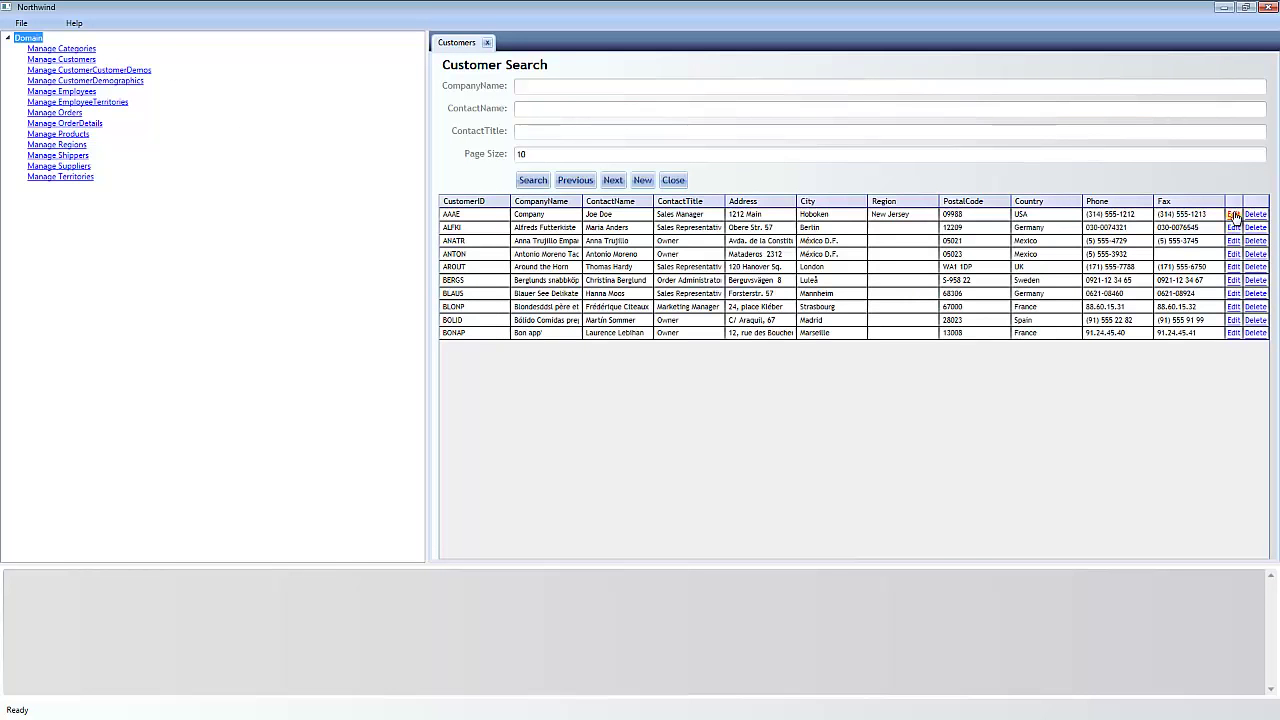
- Append "y" to the contact's first name in the first listed customer record, update it and return to the customer list
left_click(1234, 214)
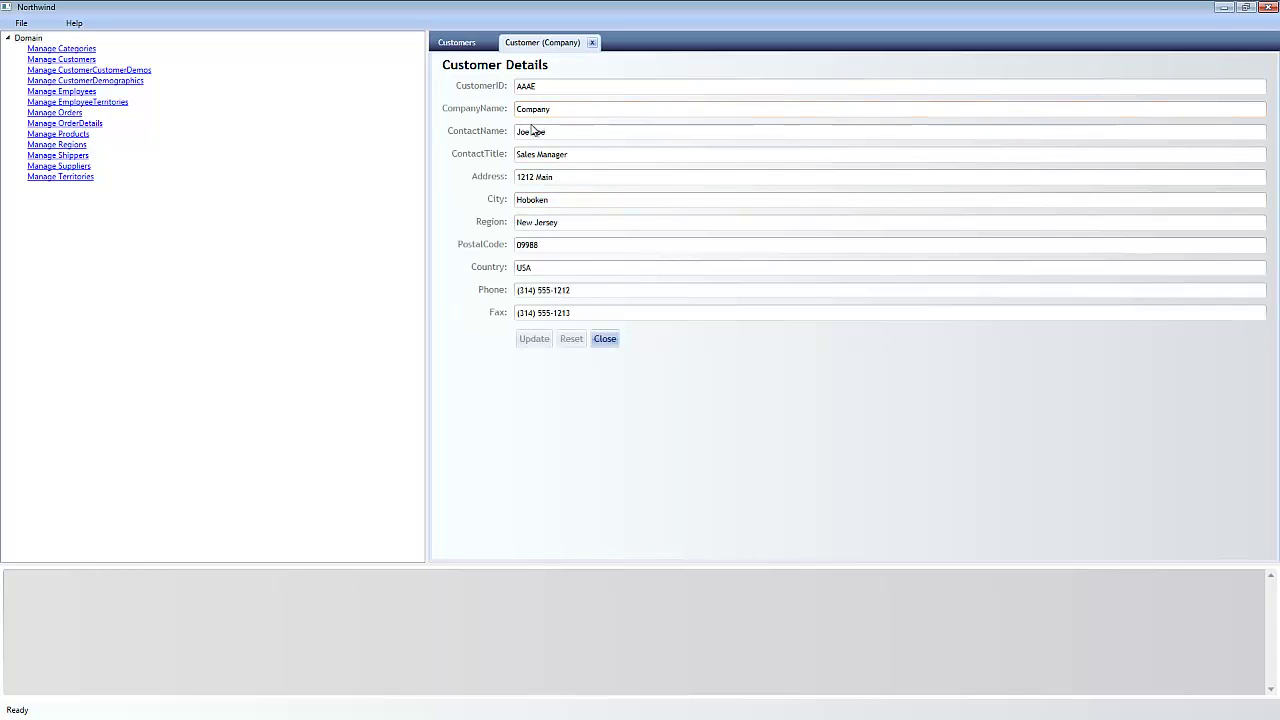
left_click(528, 131)
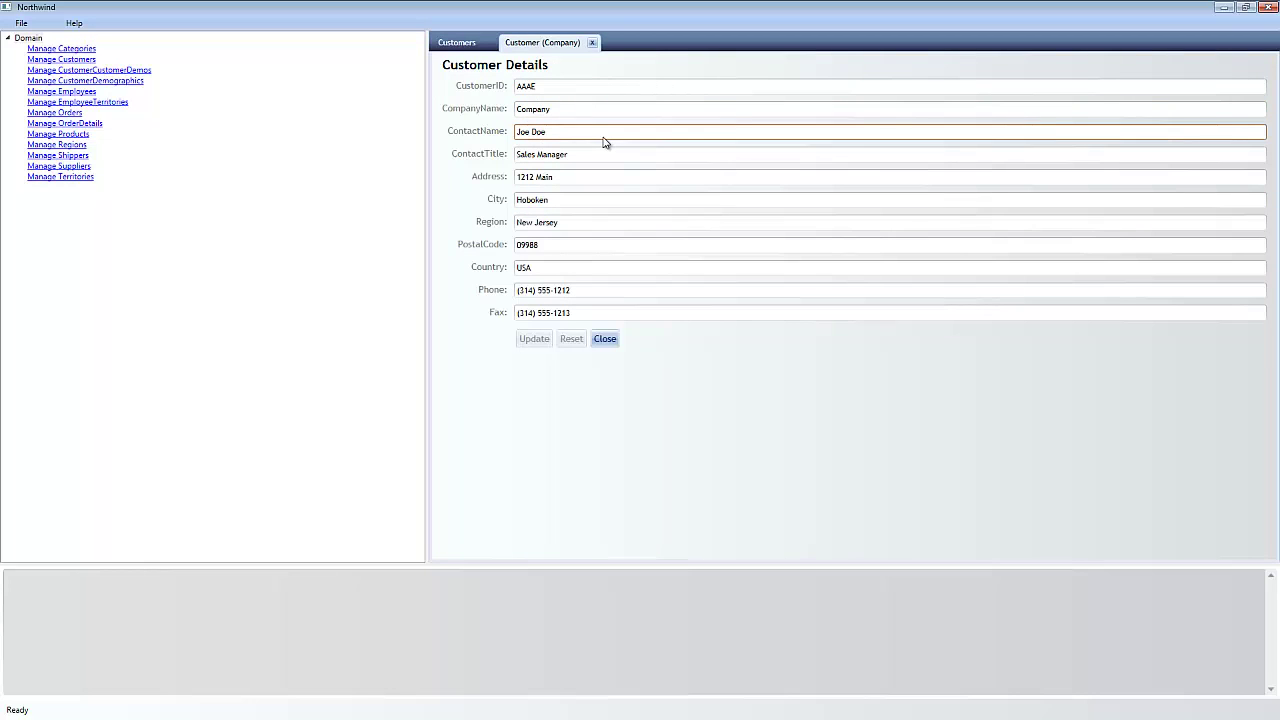
type("y")
left_click(534, 339)
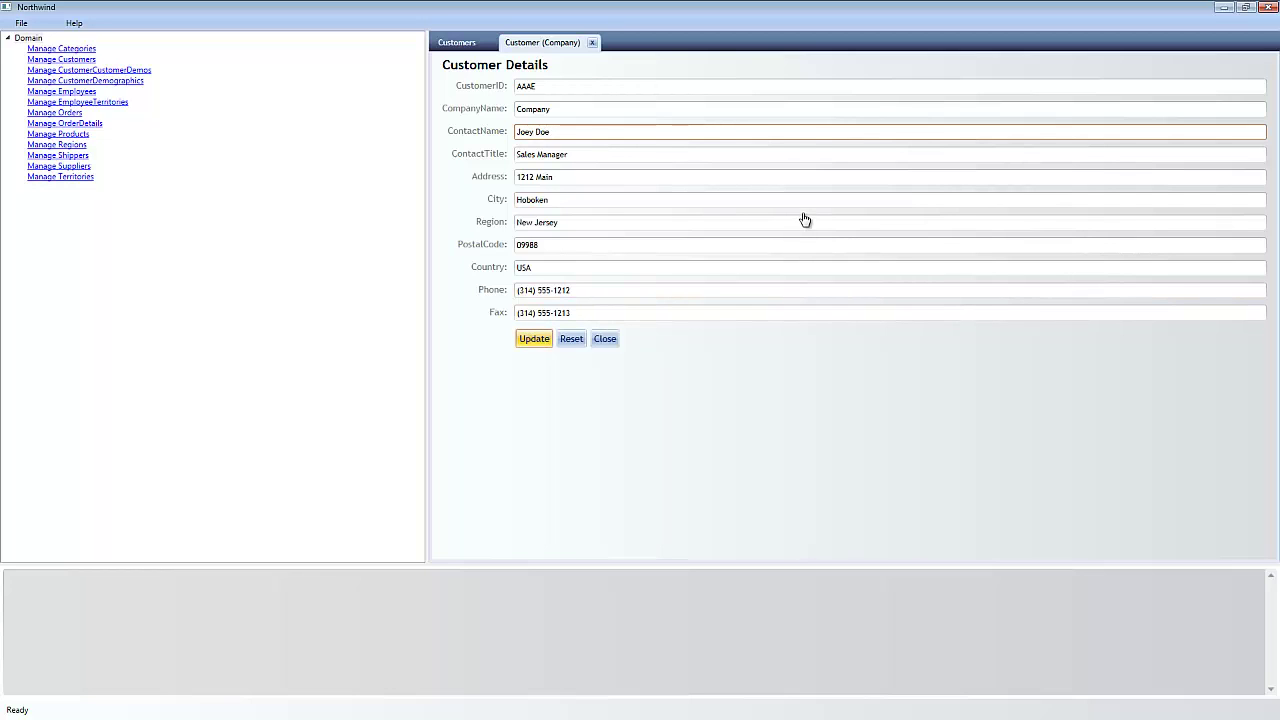
left_click(455, 45)
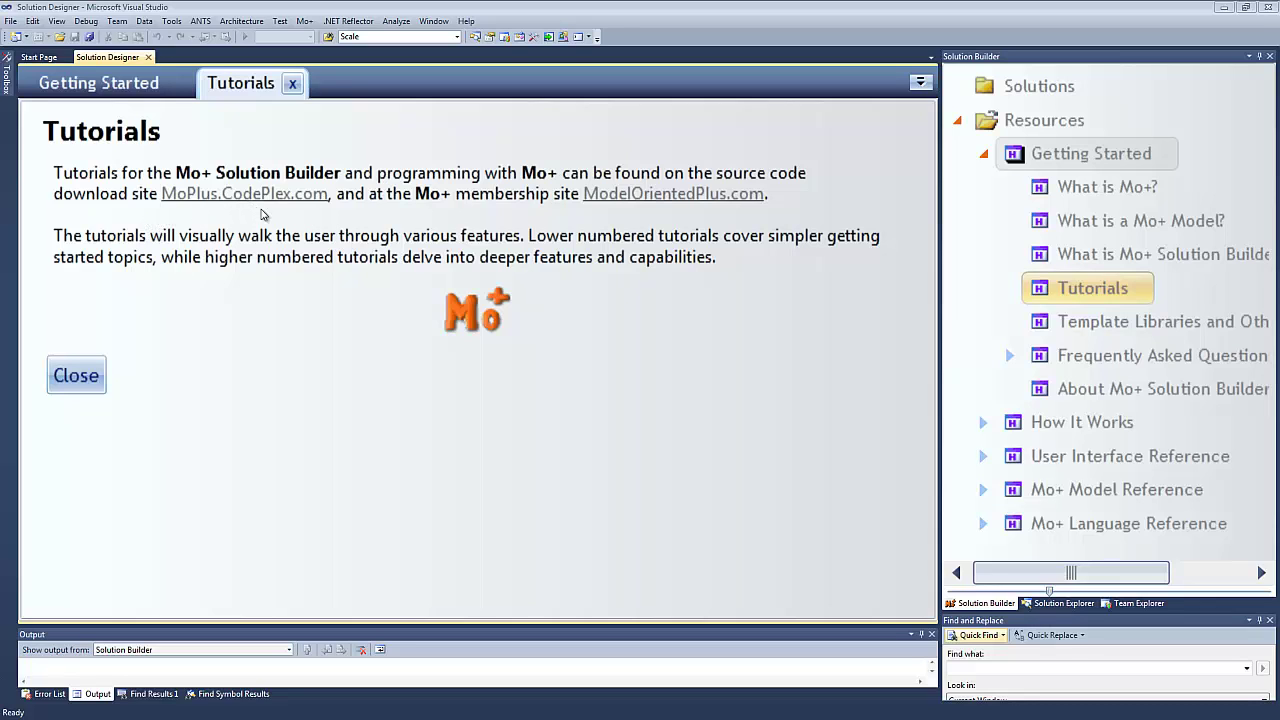
- Show the Getting Started help page in the Solution Designer
left_click(93, 88)
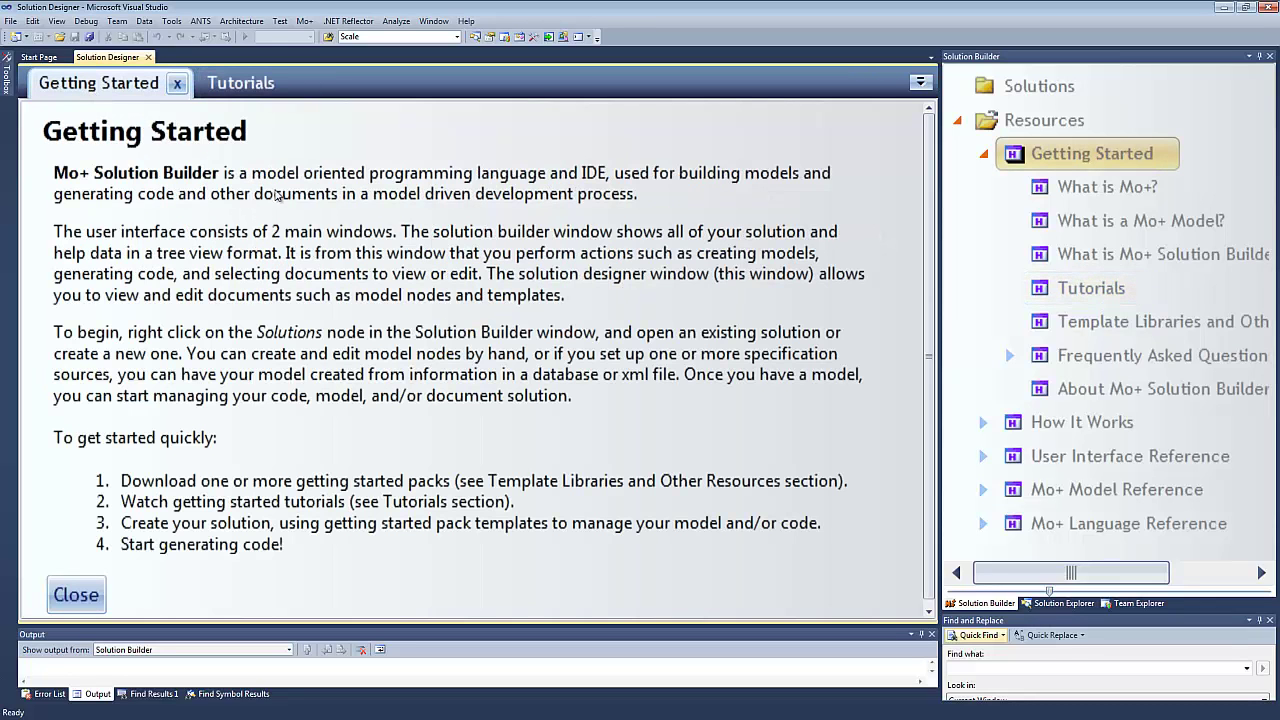